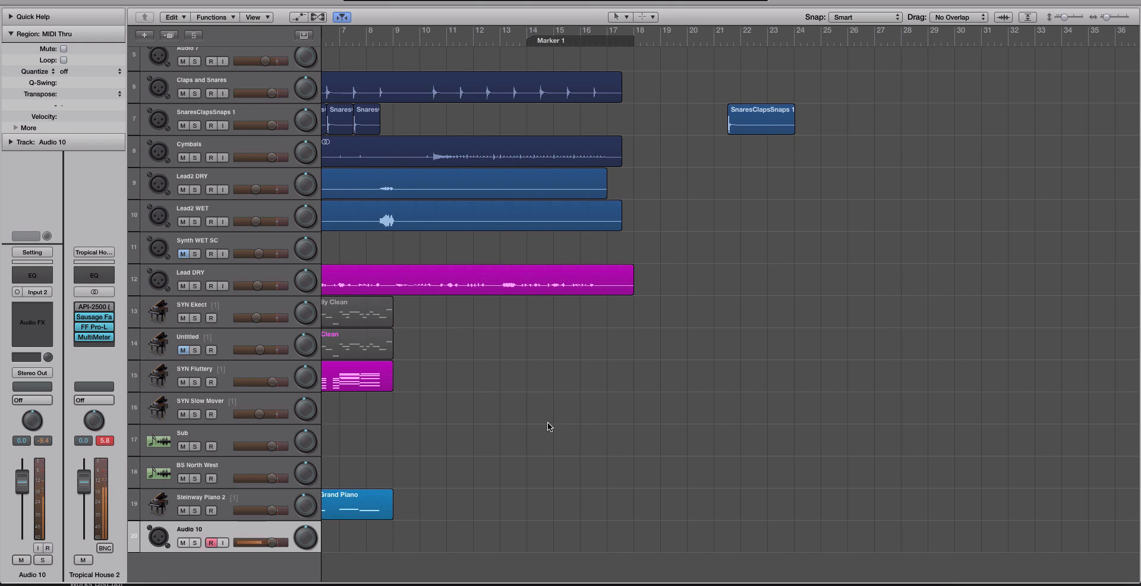
Review the arrangement from its start, and check all channel strips in an enlarged mixer before closing it.
{"action": "scroll", "coordinate": [547, 422], "scroll_direction": "left", "scroll_amount": 5}
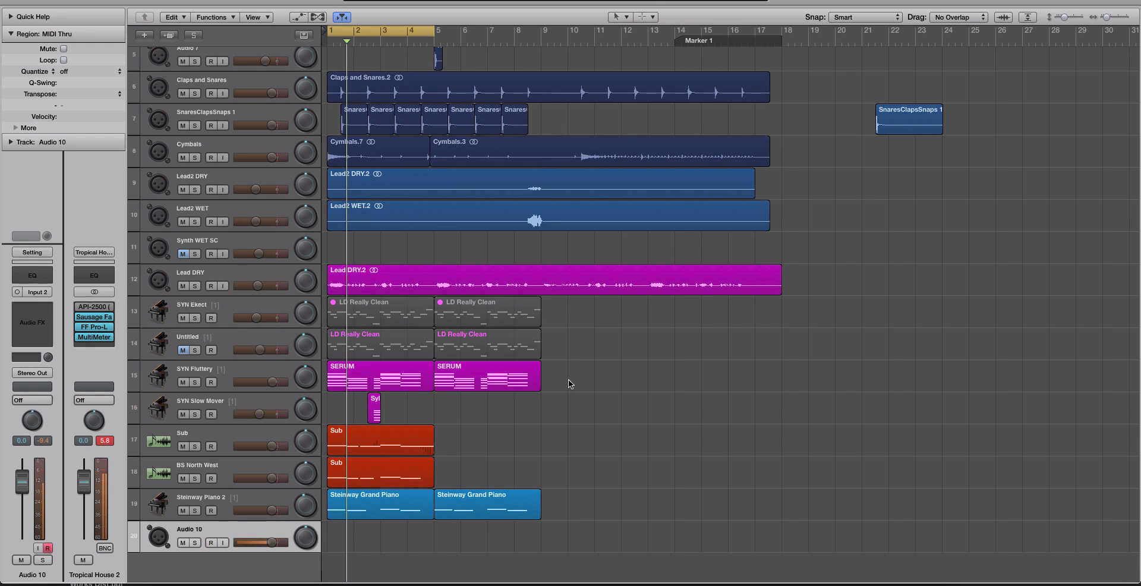
{"action": "scroll", "coordinate": [568, 268], "scroll_direction": "up", "scroll_amount": 2}
{"action": "scroll", "coordinate": [354, 94], "scroll_direction": "up", "scroll_amount": 3}
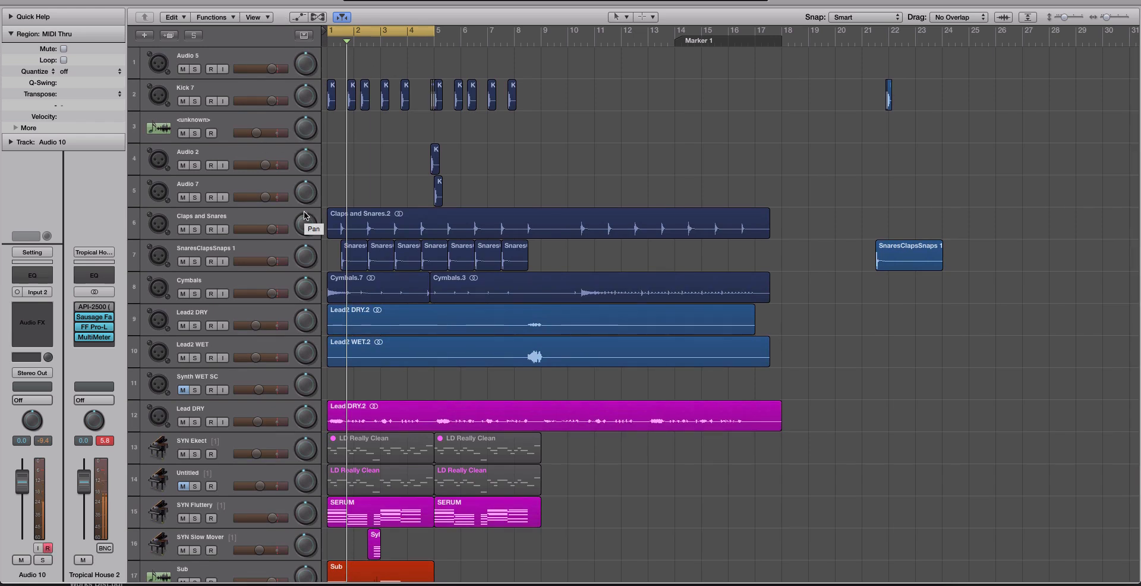
{"action": "key", "text": "x"}
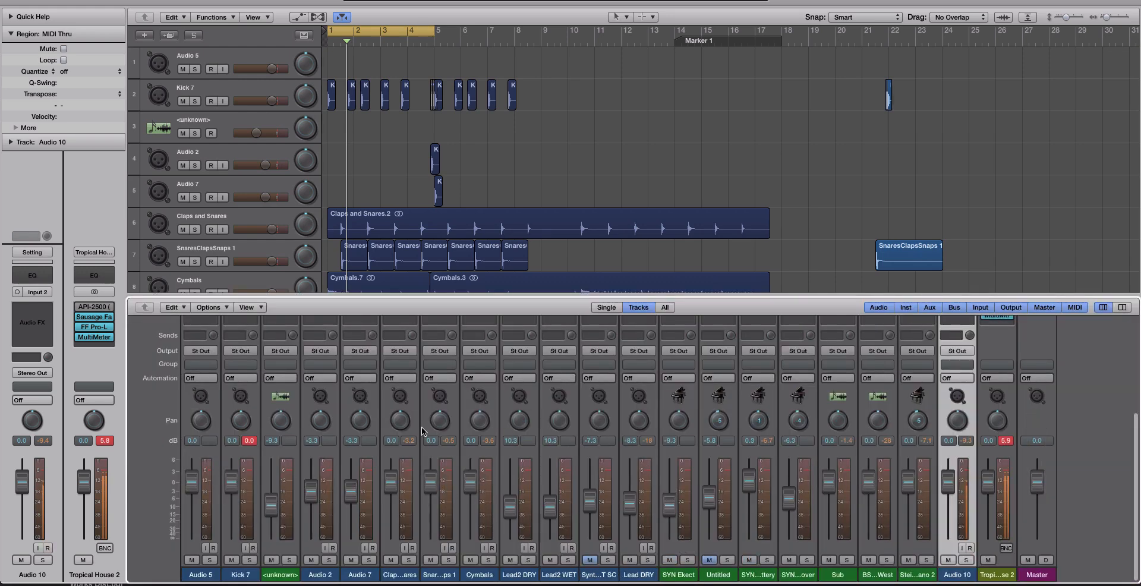
{"action": "scroll", "coordinate": [637, 487], "scroll_direction": "up", "scroll_amount": 5}
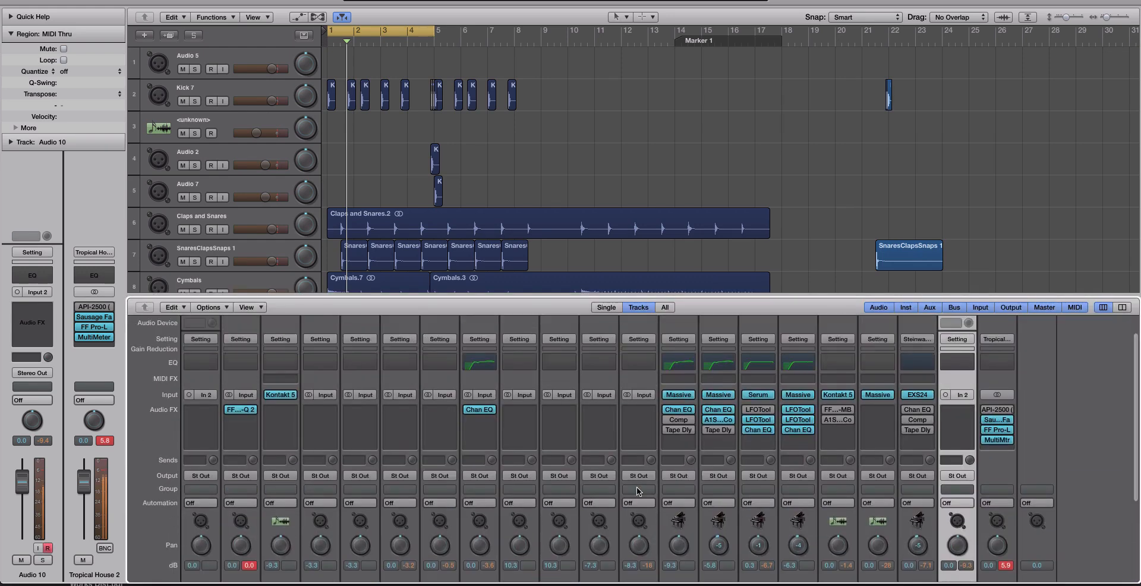
{"action": "left_click_drag", "start_coordinate": [533, 308], "coordinate": [520, 222]}
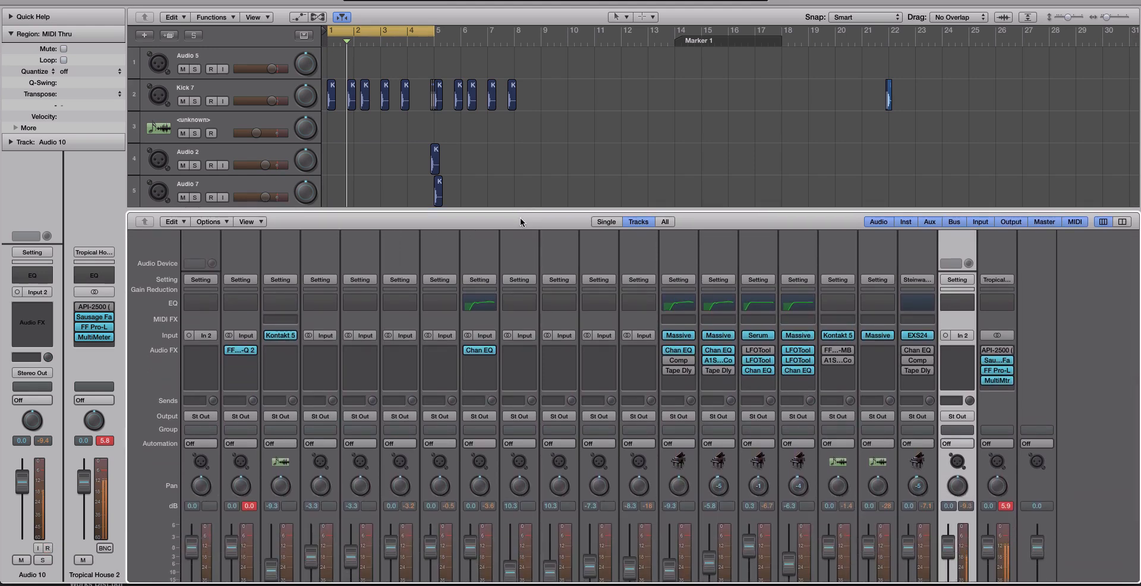
{"action": "key", "text": "x"}
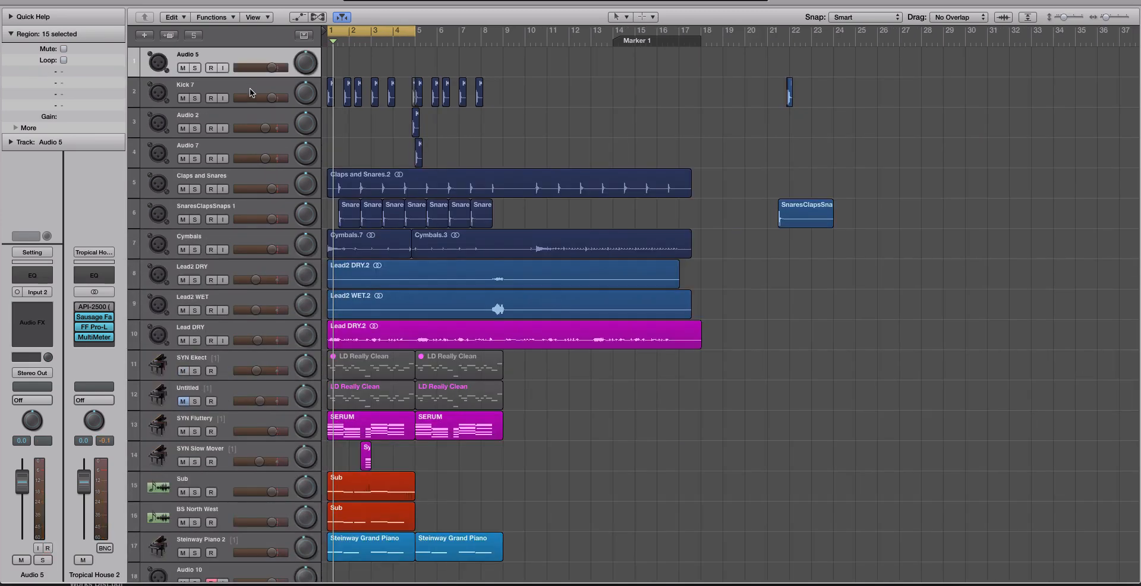
Inspect the channel strips of the Kick 7, Audio 2 and SnaresClapsSnaps 1 tracks in turn.
{"action": "left_click", "coordinate": [249, 85]}
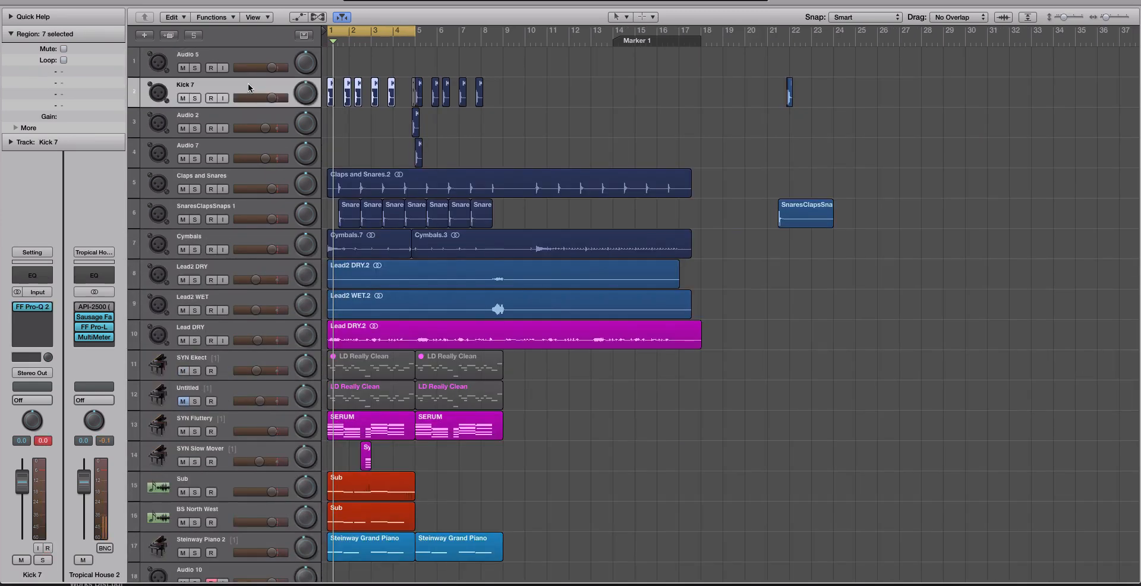
{"action": "scroll", "coordinate": [453, 258], "scroll_direction": "down", "scroll_amount": 1}
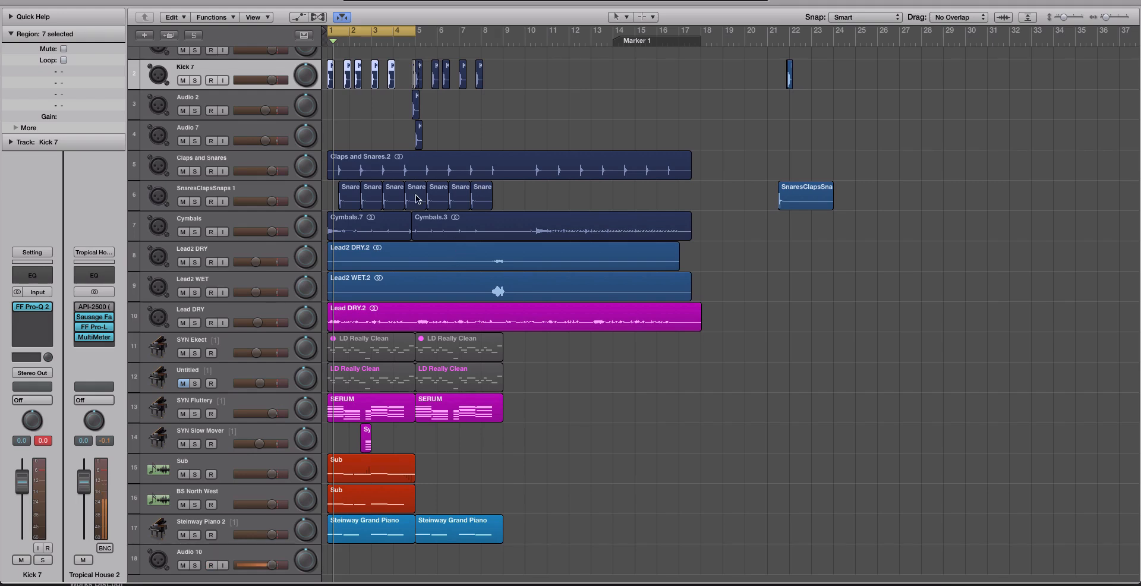
{"action": "left_click", "coordinate": [248, 99]}
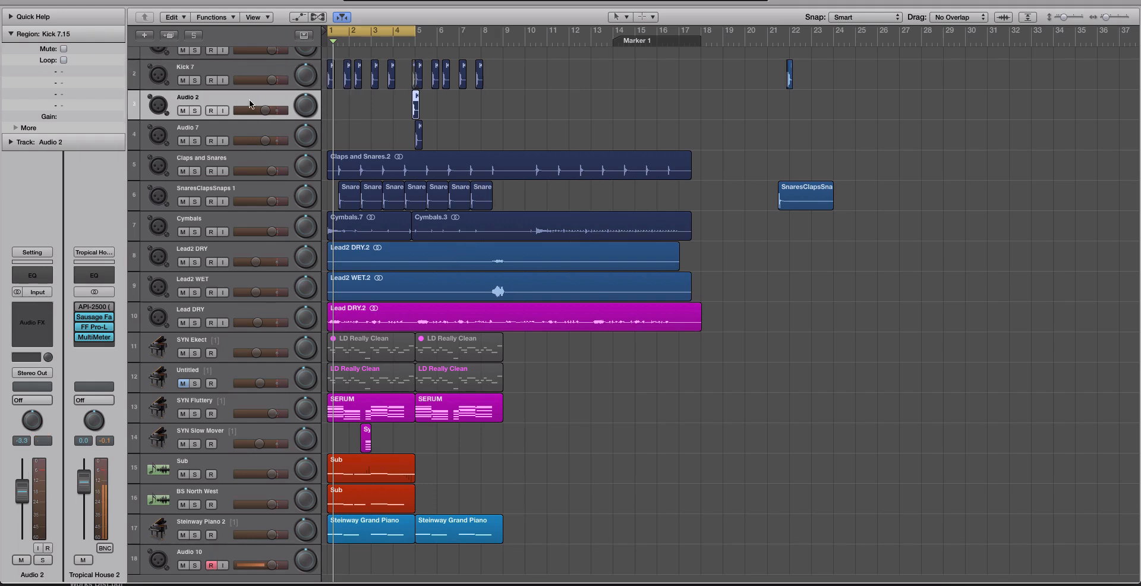
{"action": "left_click", "coordinate": [232, 189]}
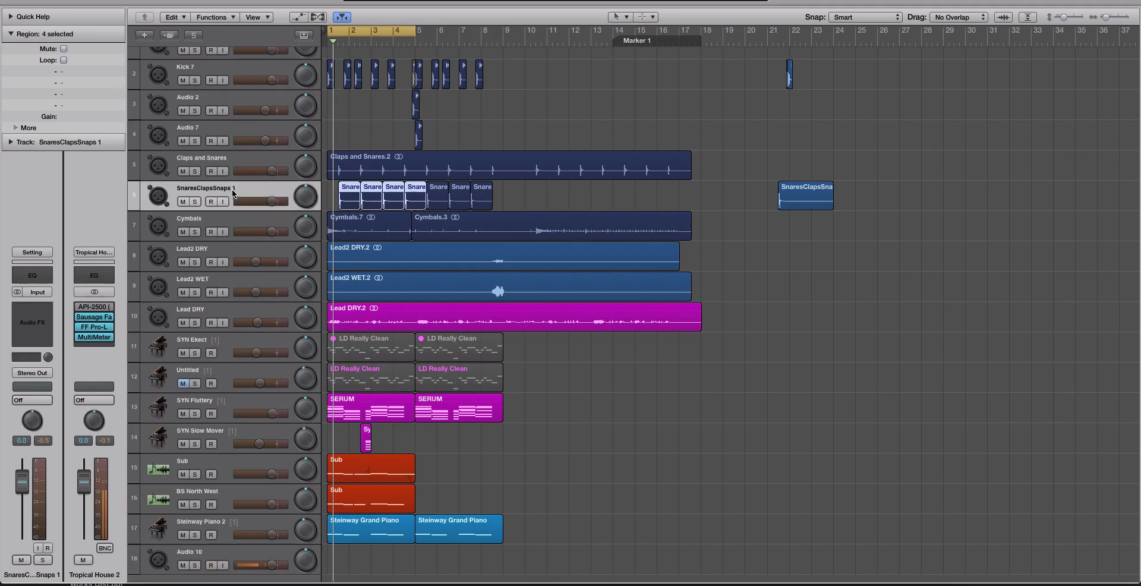
Set Sausage Fattener's Fatness to 7% on the Tropical House 2 channel, and check that channel's FF Pro-L limiter.
{"action": "mouse_move", "coordinate": [108, 313]}
{"action": "left_click", "coordinate": [89, 318]}
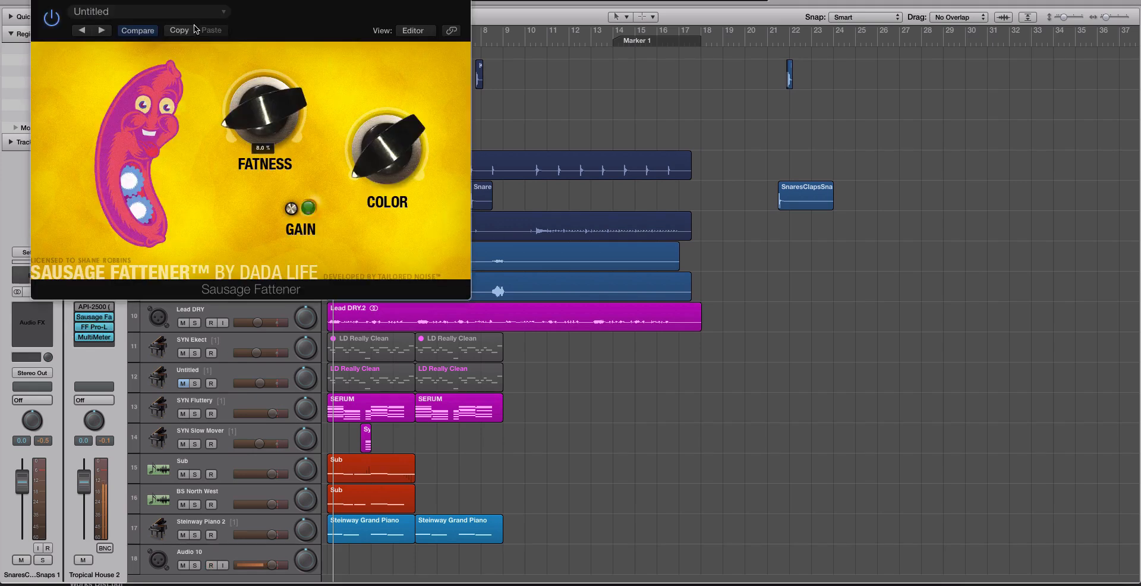
{"action": "left_click_drag", "start_coordinate": [247, 119], "coordinate": [247, 125]}
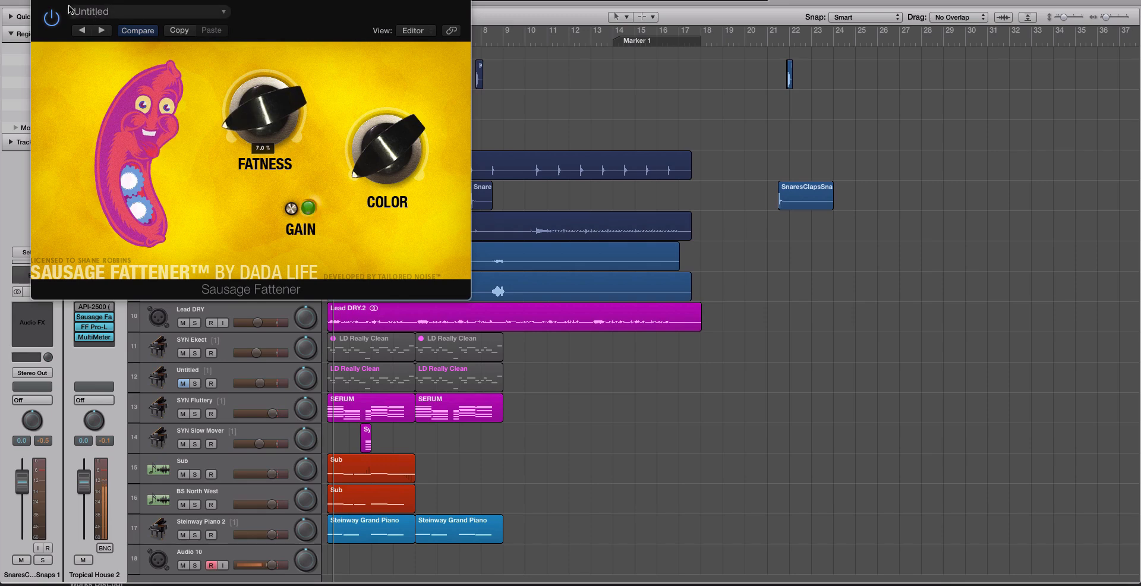
{"action": "left_click", "coordinate": [41, 1]}
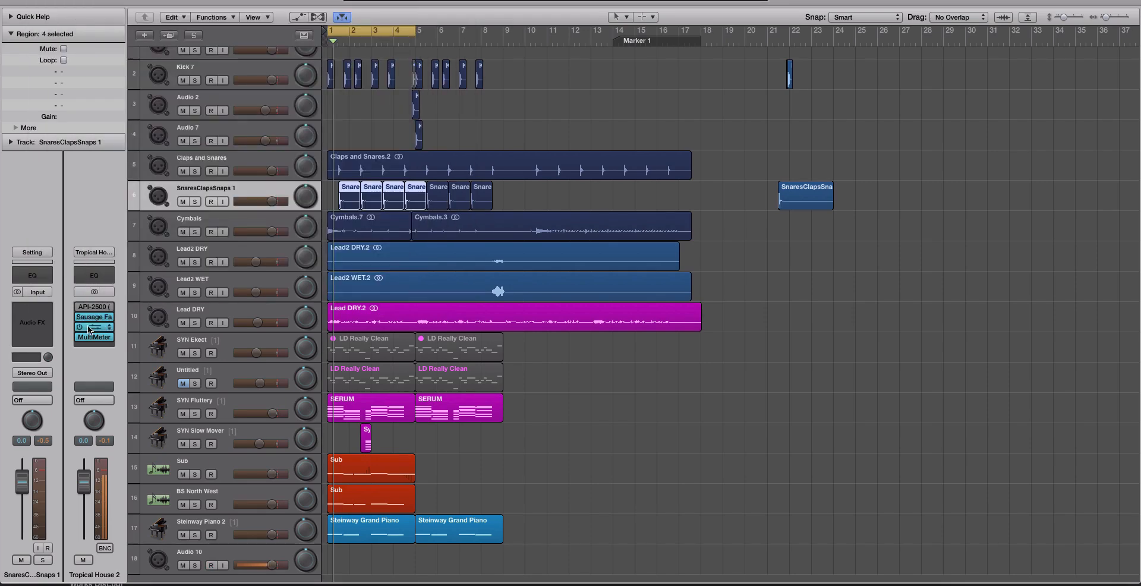
{"action": "left_click", "coordinate": [94, 327]}
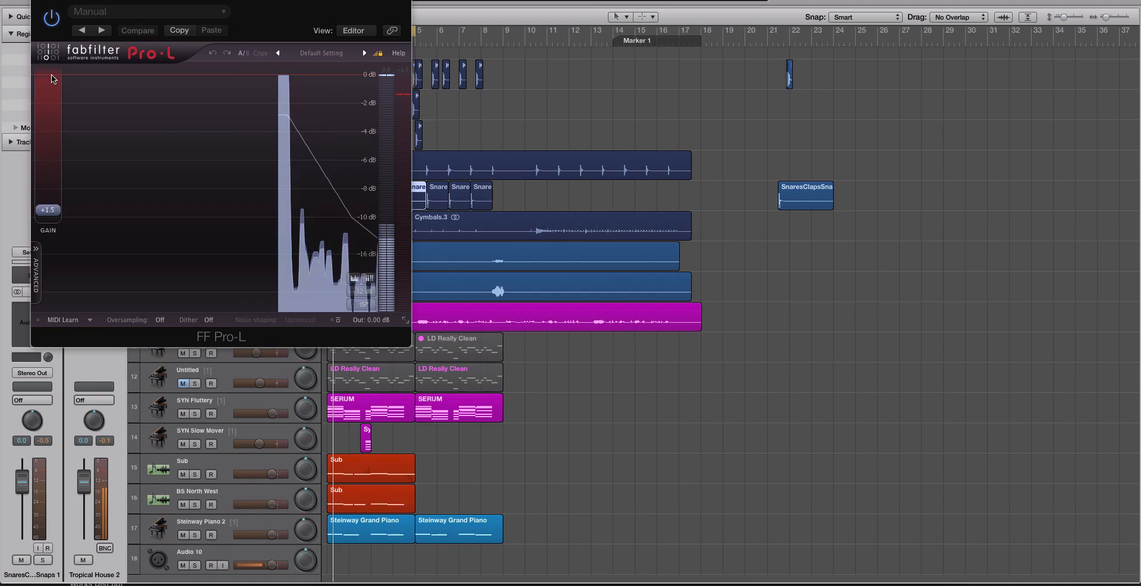
{"action": "left_click", "coordinate": [34, 1]}
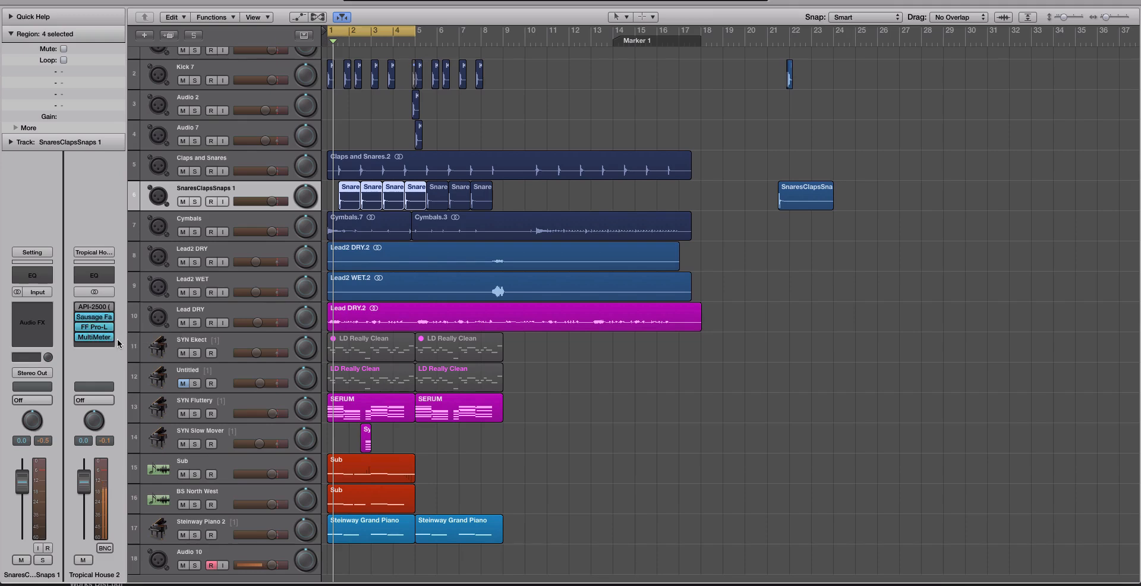
Inspect the channel strips of the Kick 7, Lead DRY, SYN Fluttery, SYN Slow Mover, Sub and Steinway Piano 2 tracks.
{"action": "left_click", "coordinate": [241, 67]}
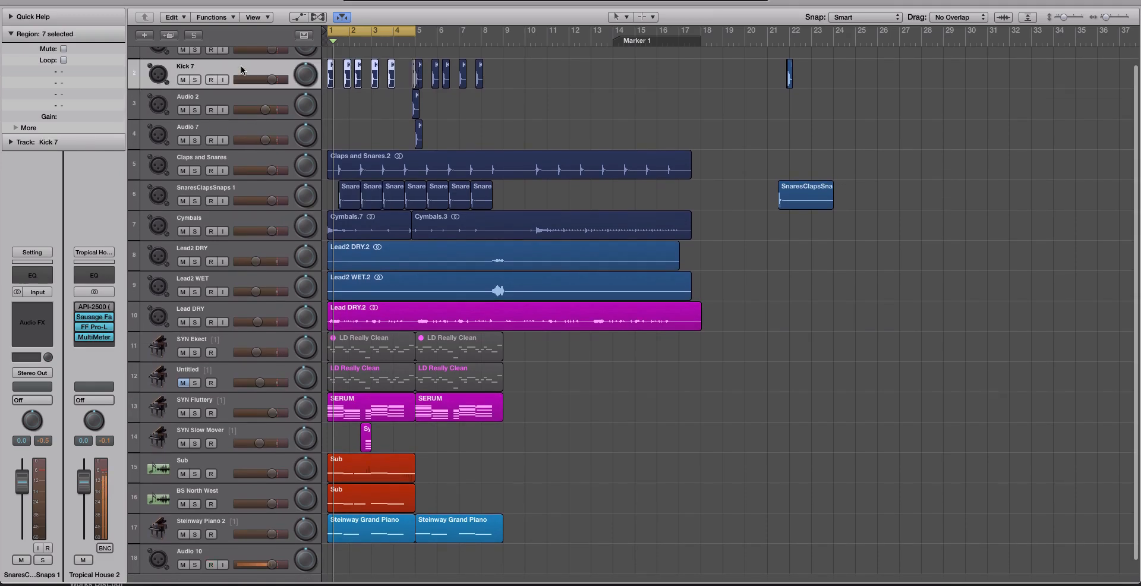
{"action": "scroll", "coordinate": [252, 109], "scroll_direction": "down", "scroll_amount": 1}
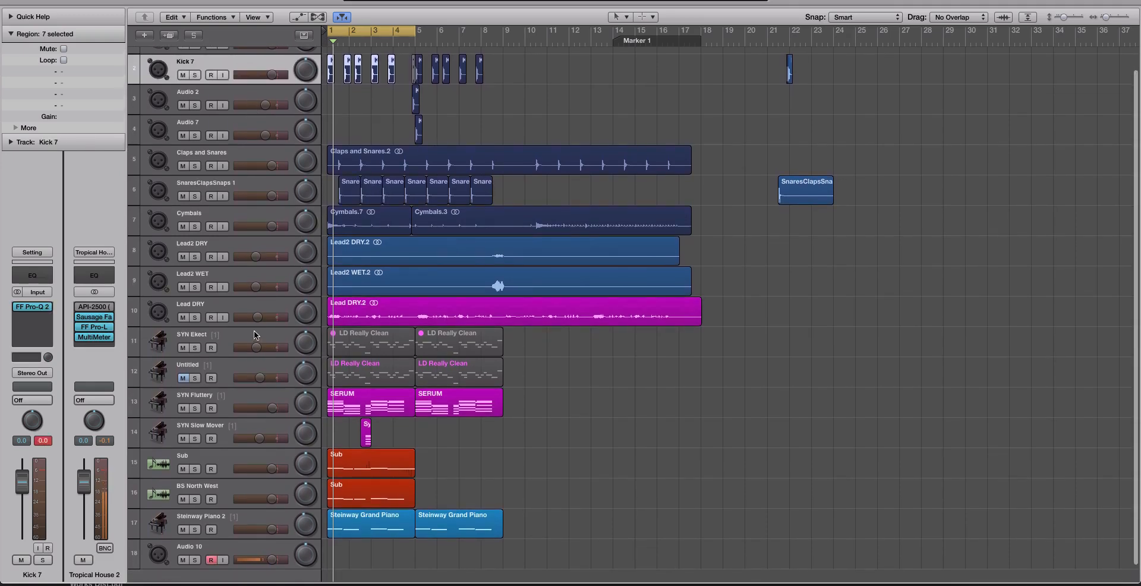
{"action": "left_click", "coordinate": [251, 311]}
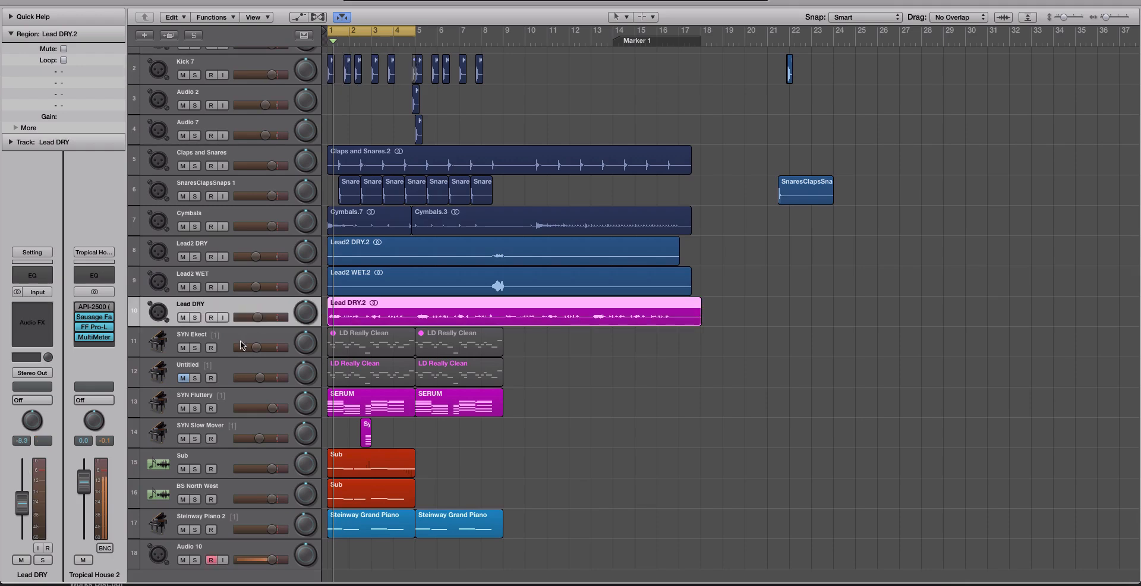
{"action": "left_click", "coordinate": [238, 392]}
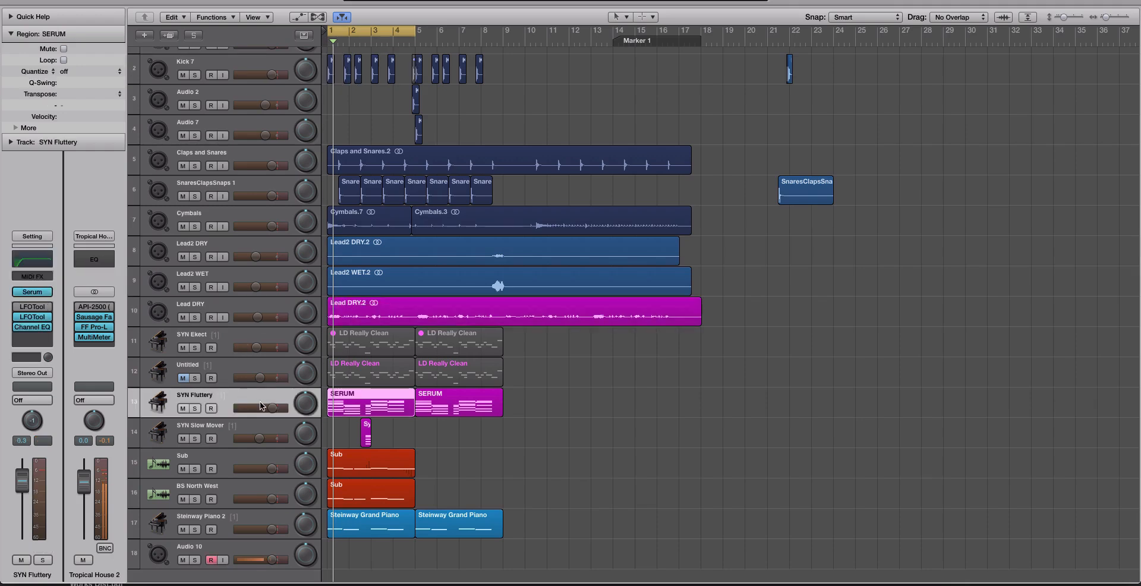
{"action": "left_click", "coordinate": [250, 433]}
{"action": "left_click", "coordinate": [249, 459]}
{"action": "key", "text": "Down"}
{"action": "key", "text": "Down"}
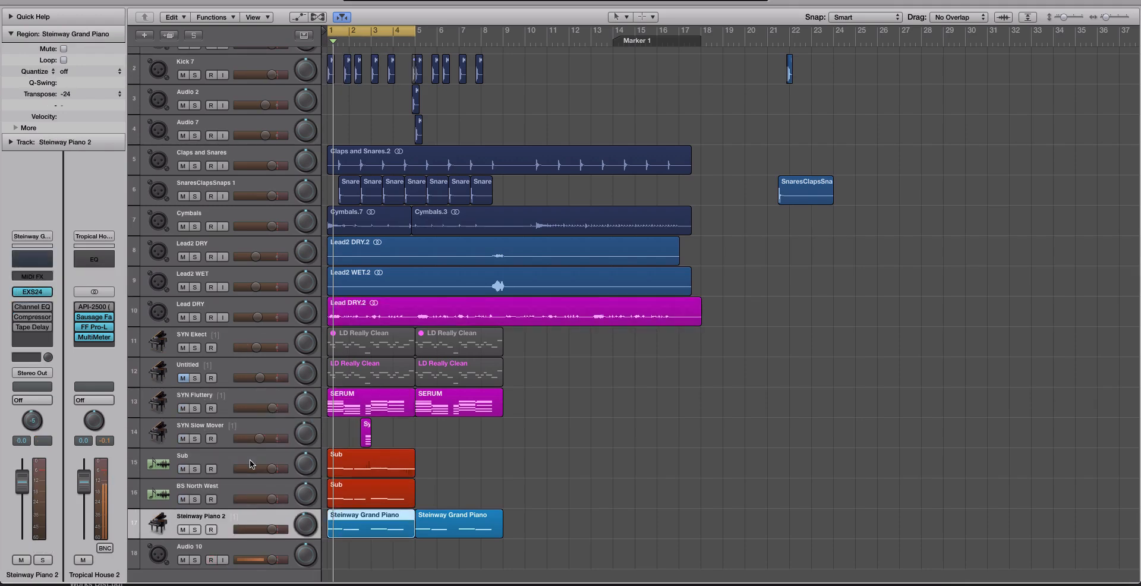
{"action": "key", "text": "Up"}
{"action": "key", "text": "Down"}
Play the song with only the selected track's regions soloed, moving from Steinway Piano 2 up to Sub and SYN Fluttery.
{"action": "key", "text": "ctrl+s"}
{"action": "key", "text": "space"}
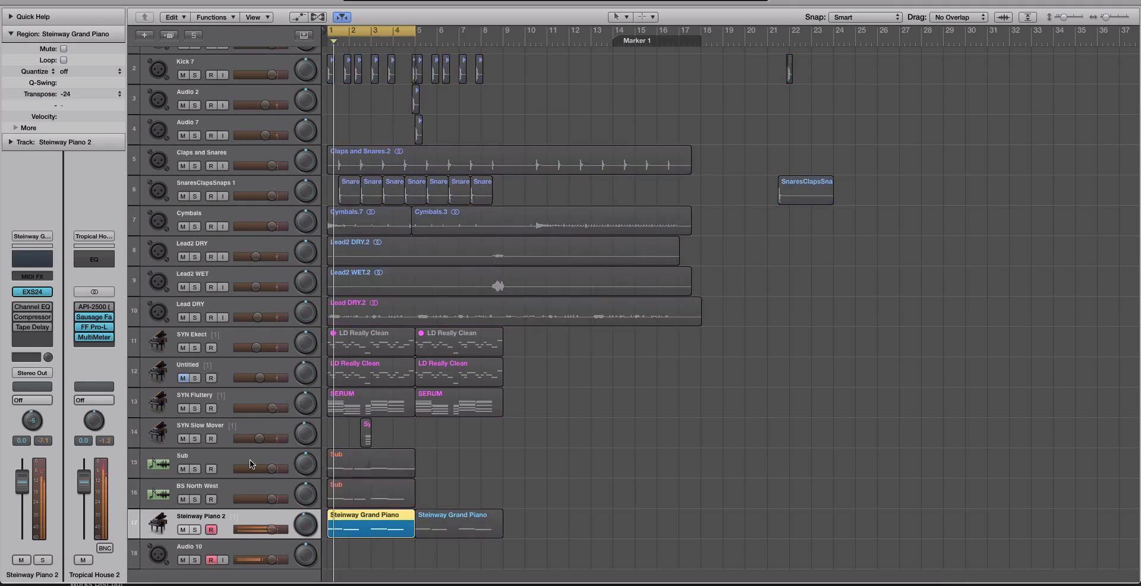
{"action": "key", "text": "Up"}
{"action": "key", "text": "Up"}
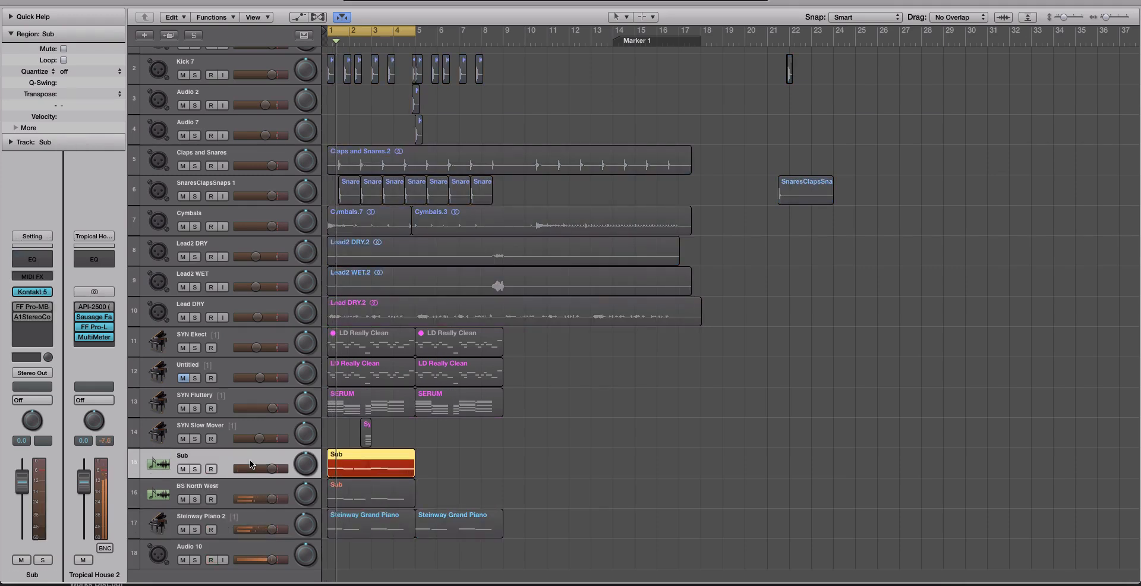
{"action": "key", "text": "Up"}
{"action": "key", "text": "Up"}
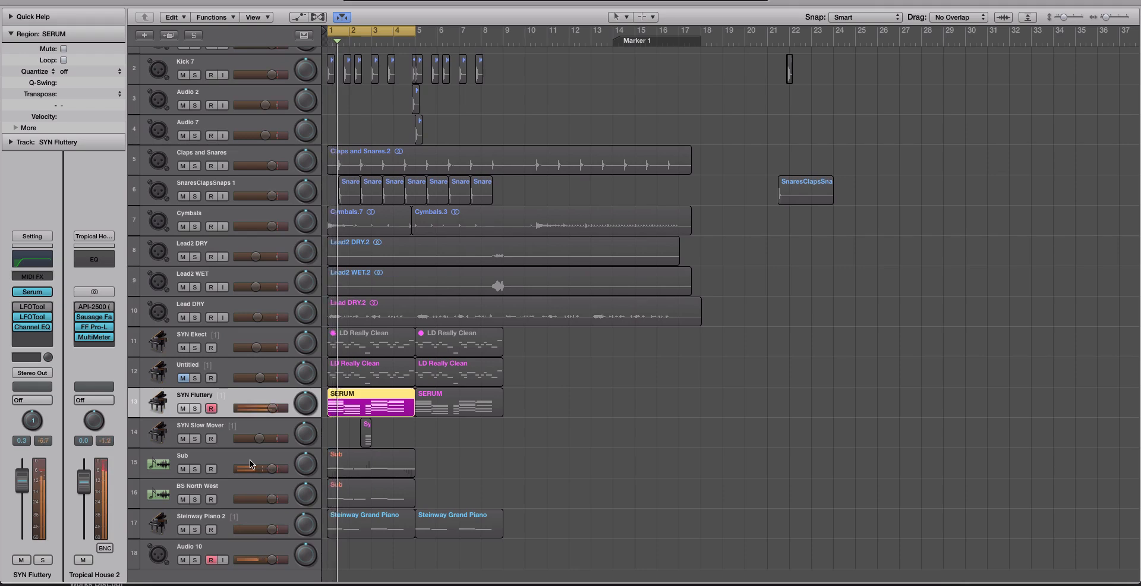
Move the solo selection upward track by track from SYN Fluttery through Lead DRY and Cymbals to Audio 2.
{"action": "key", "text": "Up"}
{"action": "key", "text": "Up"}
{"action": "key", "text": "Up"}
{"action": "key", "text": "Up"}
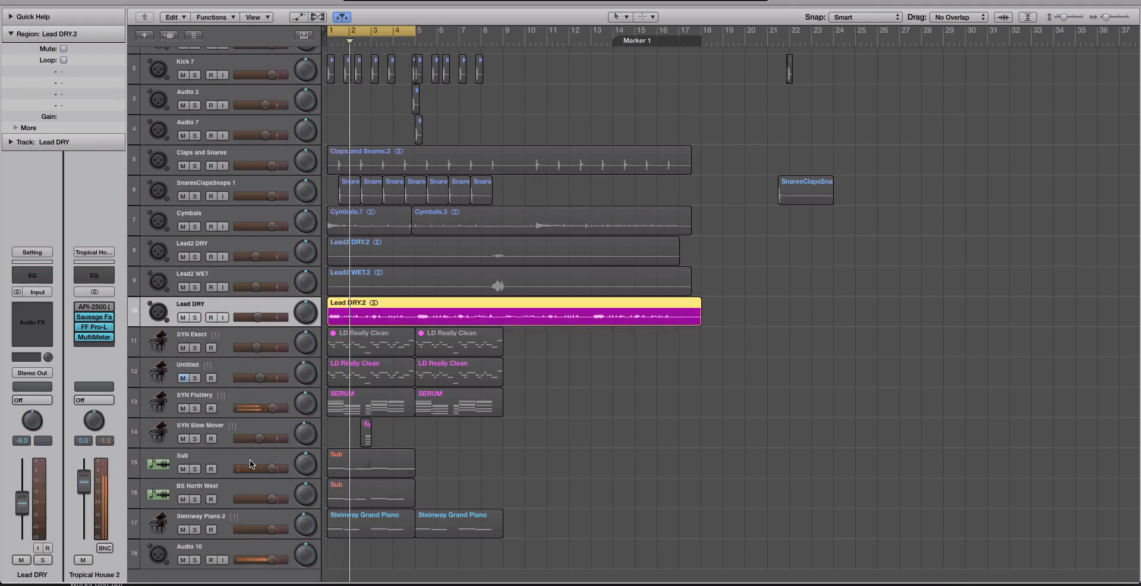
{"action": "key", "text": "Up"}
{"action": "key", "text": "Up"}
{"action": "key", "text": "Up"}
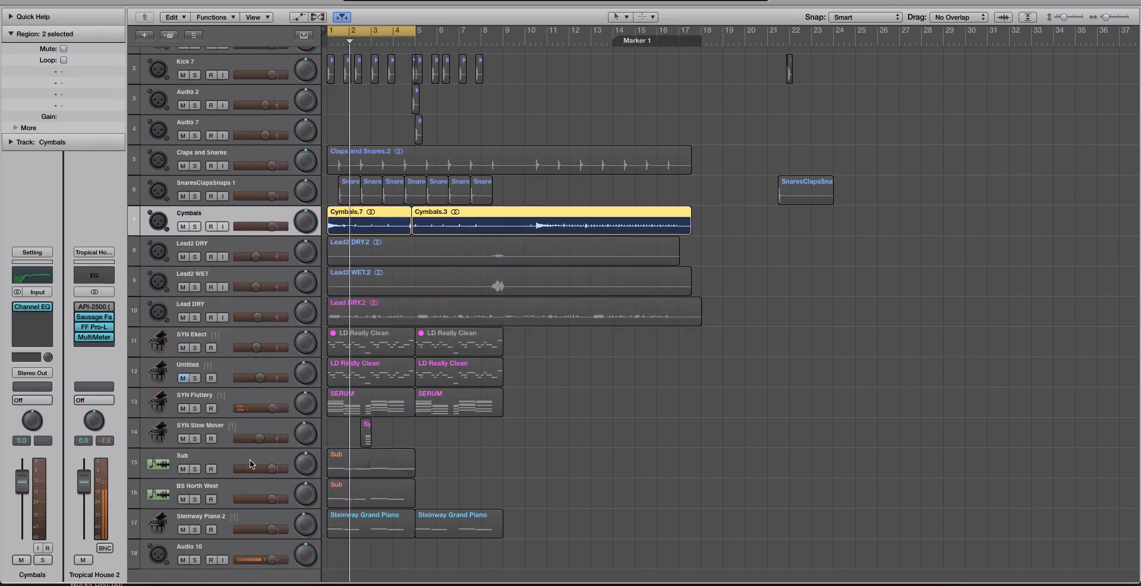
{"action": "key", "text": "Up"}
{"action": "key", "text": "Up"}
{"action": "key", "text": "Up"}
{"action": "key", "text": "Up"}
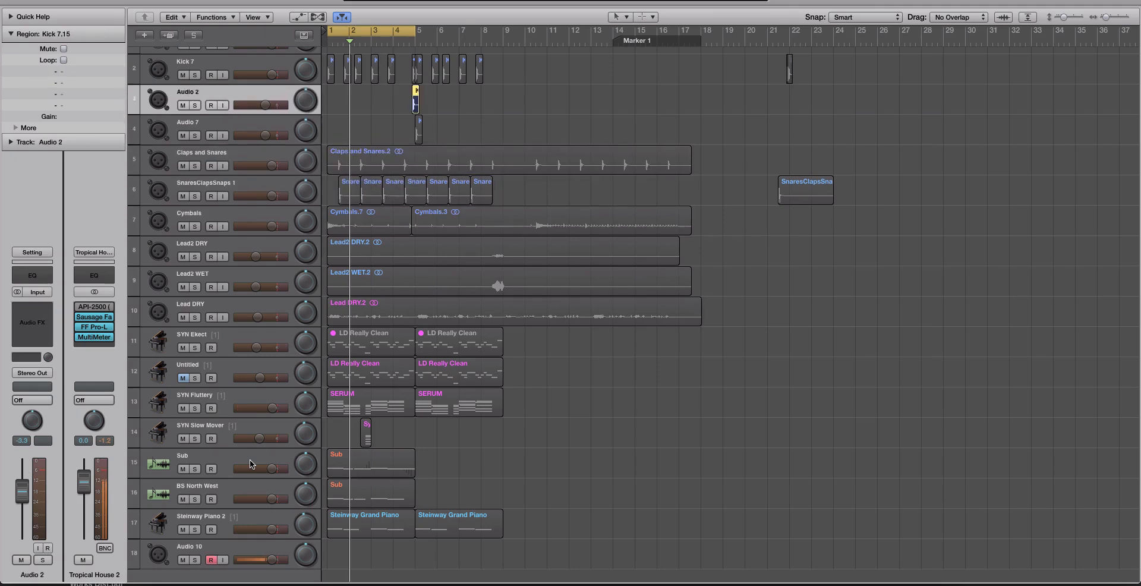
Turn off solo mode, reduce the track height so all 18 tracks fit, and clear the region selection.
{"action": "key", "text": "ctrl+s"}
{"action": "scroll", "coordinate": [542, 411], "scroll_direction": "down", "scroll_amount": 3}
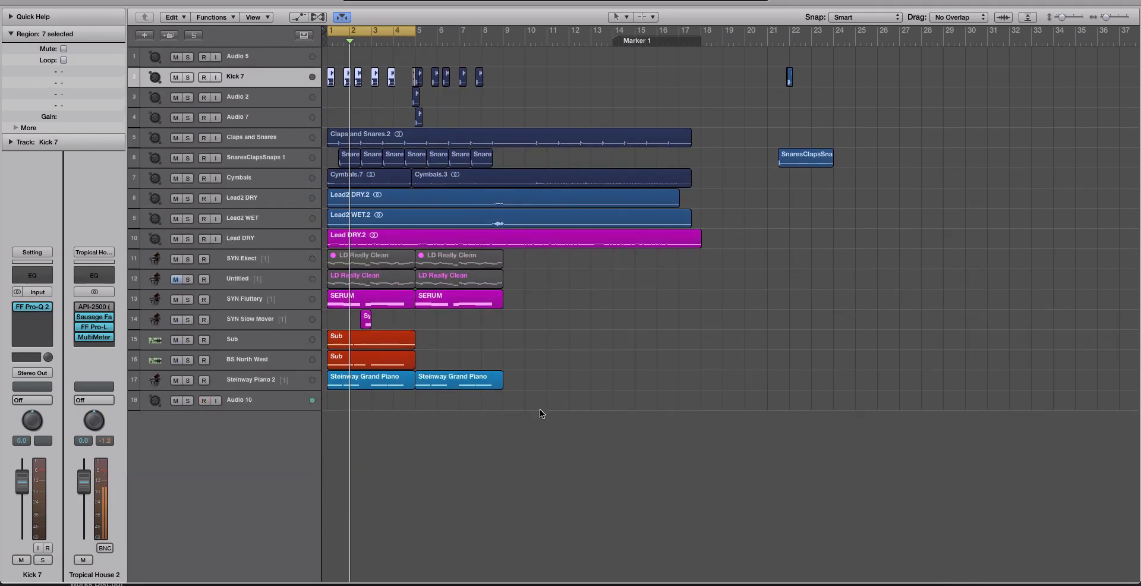
{"action": "left_click", "coordinate": [383, 101]}
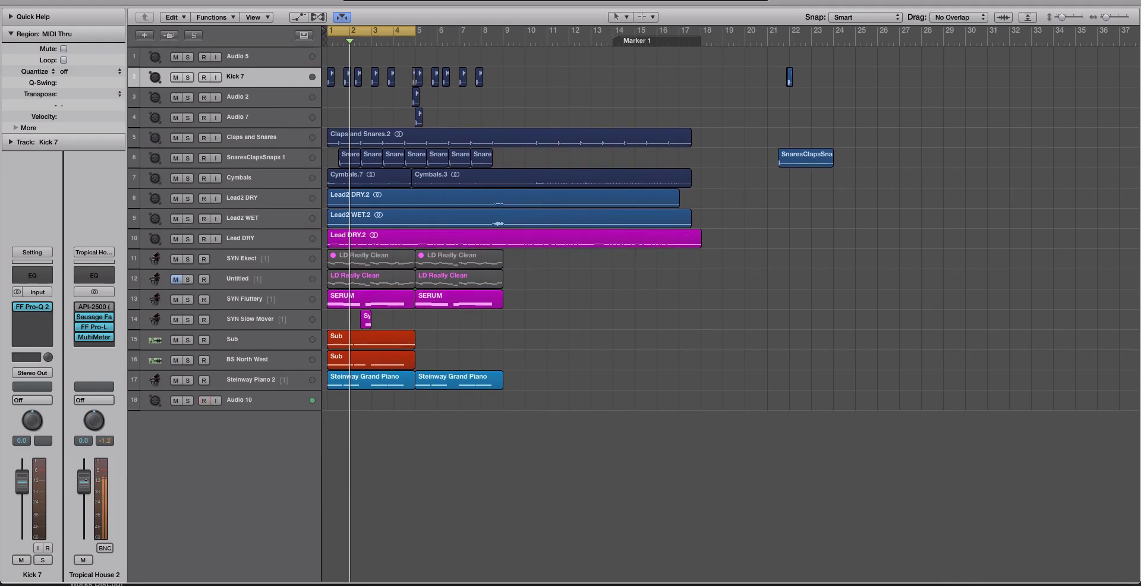
Play the loop with the Tropical House 2 fader lowered to about -7.4 dB, and return the fader to about 0 dB.
{"action": "left_click_drag", "start_coordinate": [86, 481], "coordinate": [81, 517]}
{"action": "key", "text": "space"}
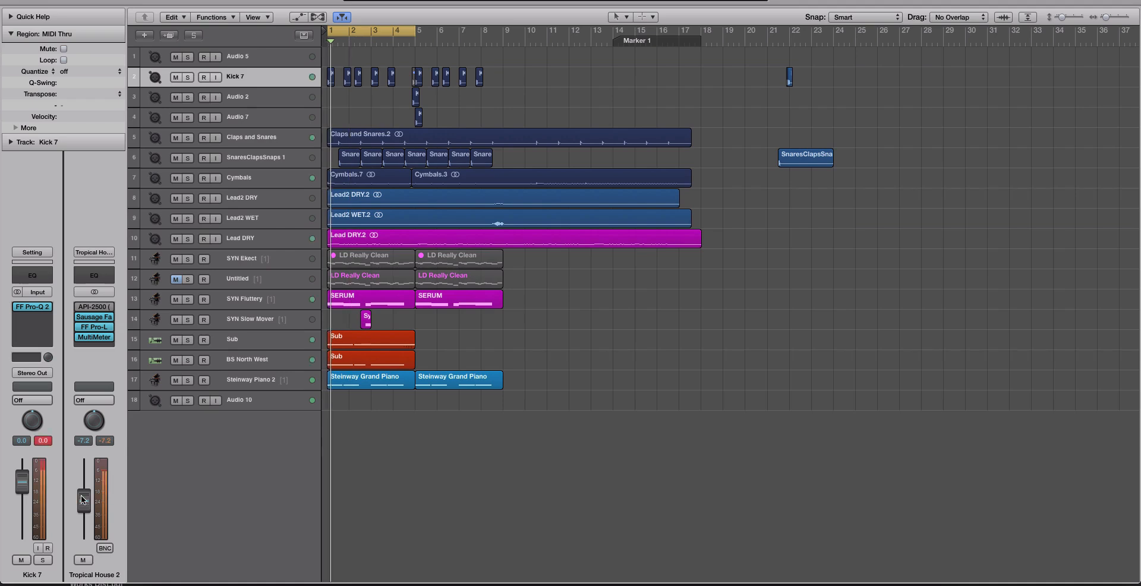
{"action": "left_click_drag", "start_coordinate": [81, 496], "coordinate": [81, 497]}
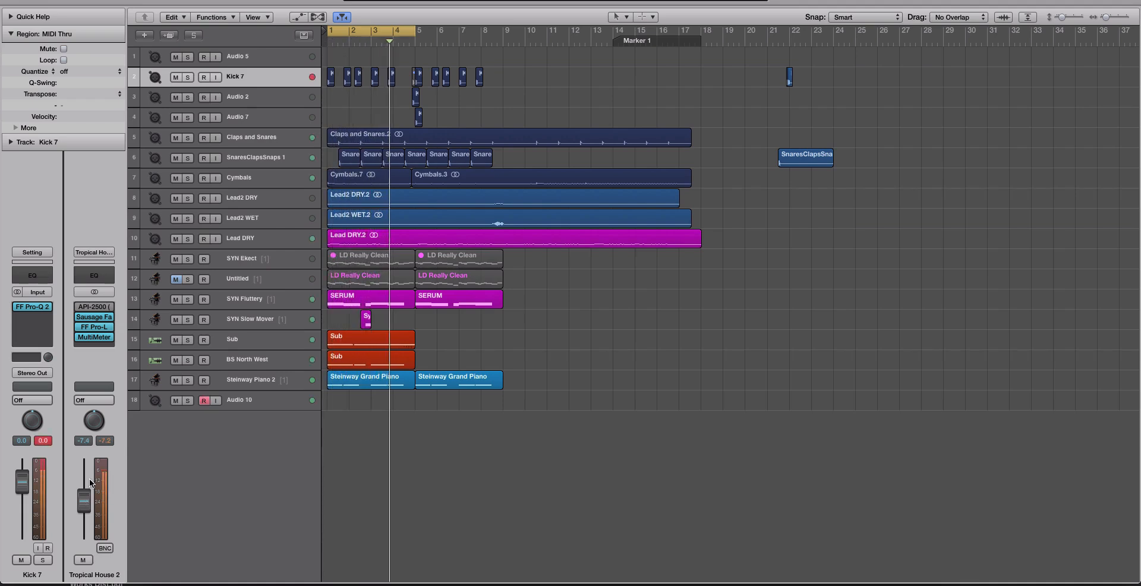
{"action": "mouse_move", "coordinate": [78, 323]}
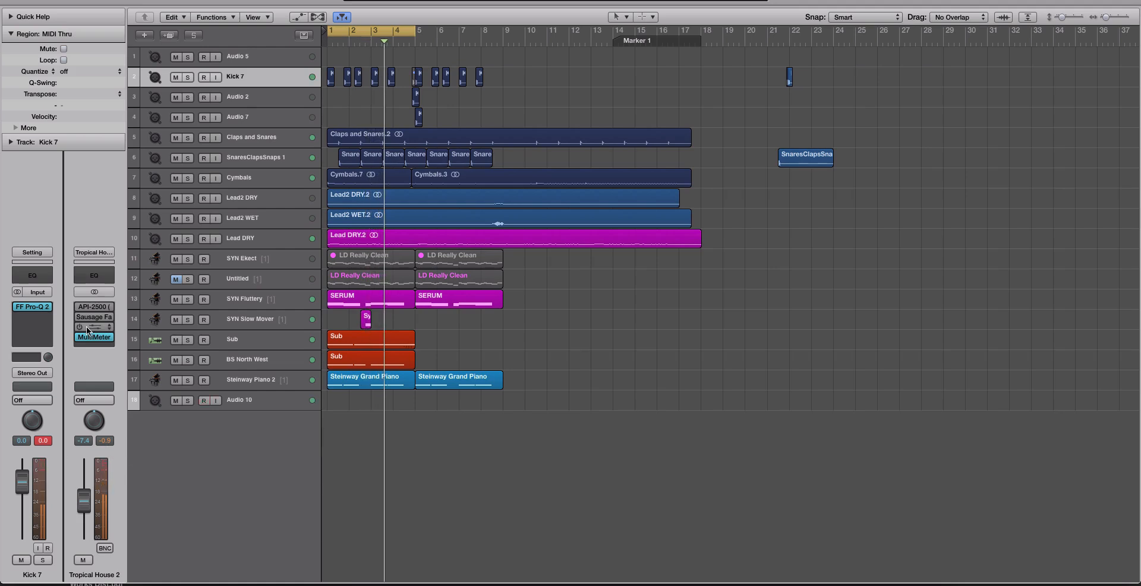
{"action": "left_click_drag", "start_coordinate": [85, 501], "coordinate": [86, 472]}
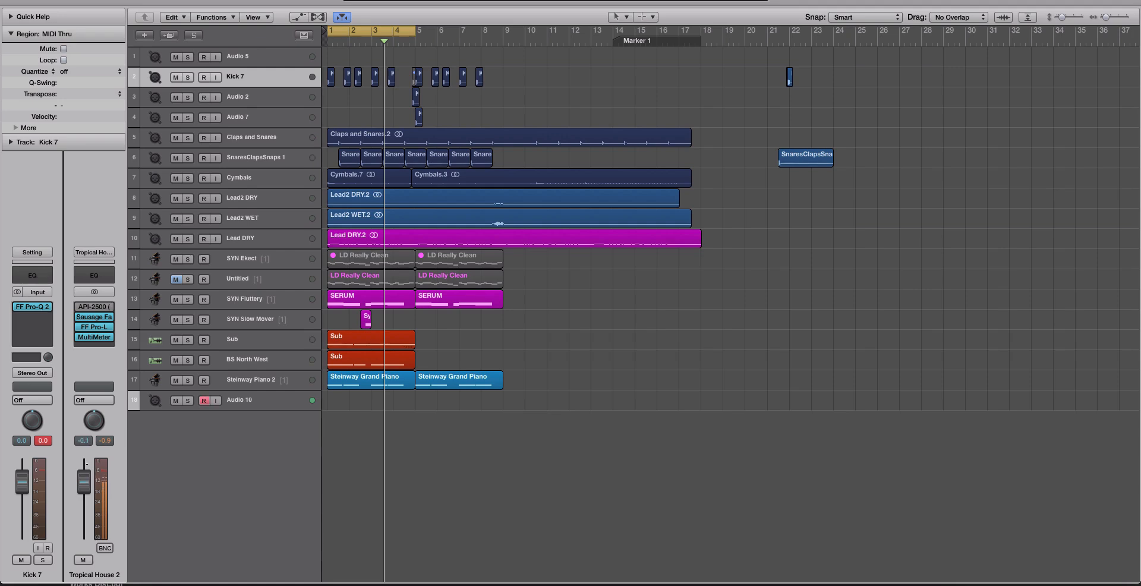
Check the channel strips of the kick, clap, snare, cymbal and Lead2 tracks one after another.
{"action": "left_click", "coordinate": [278, 137]}
{"action": "left_click", "coordinate": [277, 157]}
{"action": "left_click", "coordinate": [275, 178]}
{"action": "left_click", "coordinate": [274, 217]}
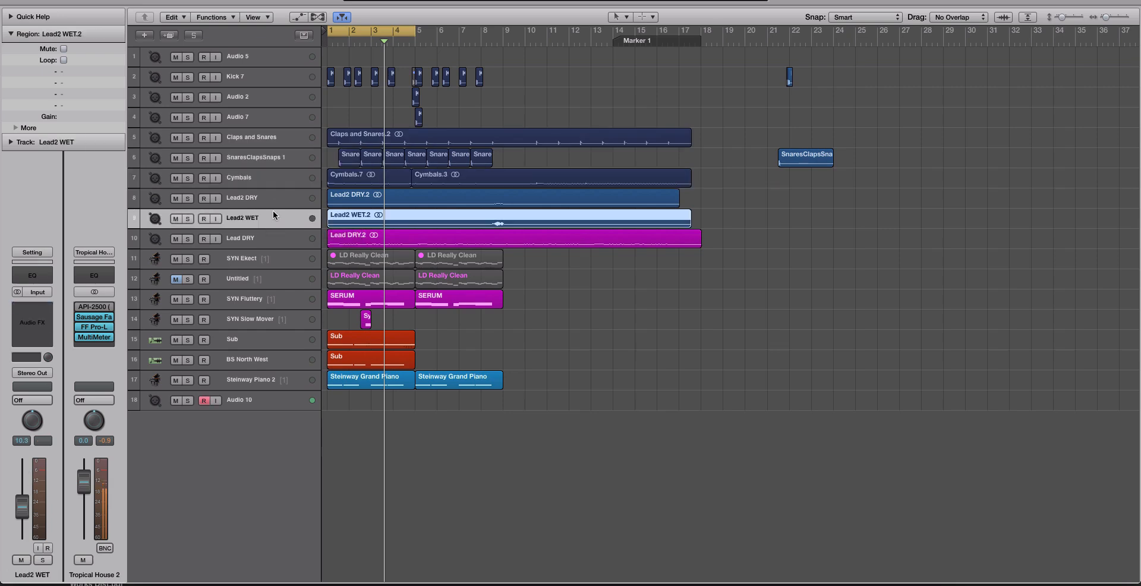
{"action": "left_click", "coordinate": [274, 196]}
{"action": "left_click", "coordinate": [274, 174]}
{"action": "left_click", "coordinate": [268, 79]}
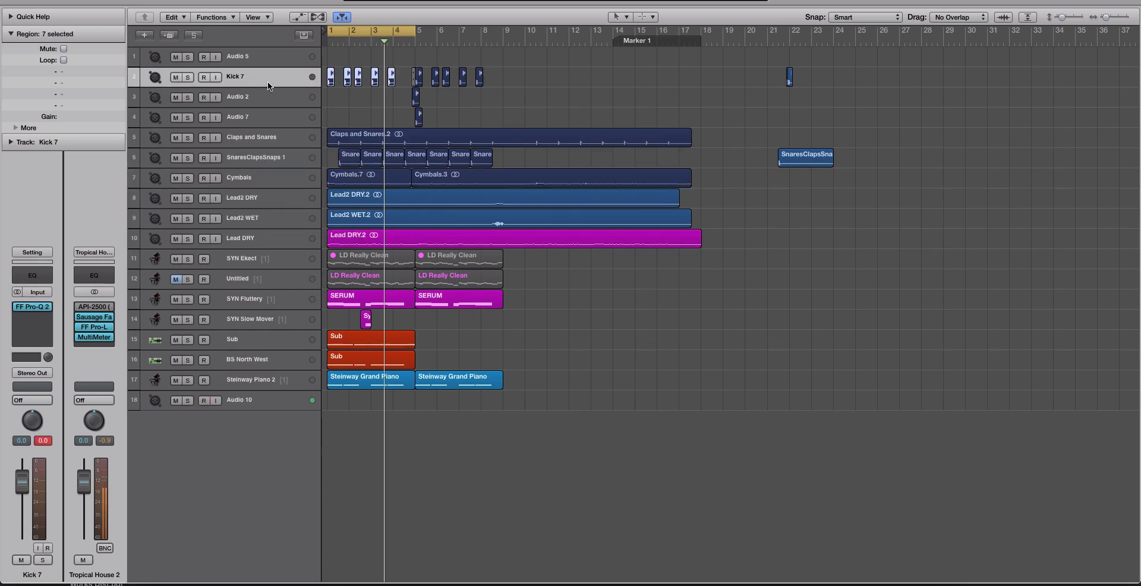
{"action": "left_click", "coordinate": [272, 99]}
{"action": "left_click", "coordinate": [272, 142]}
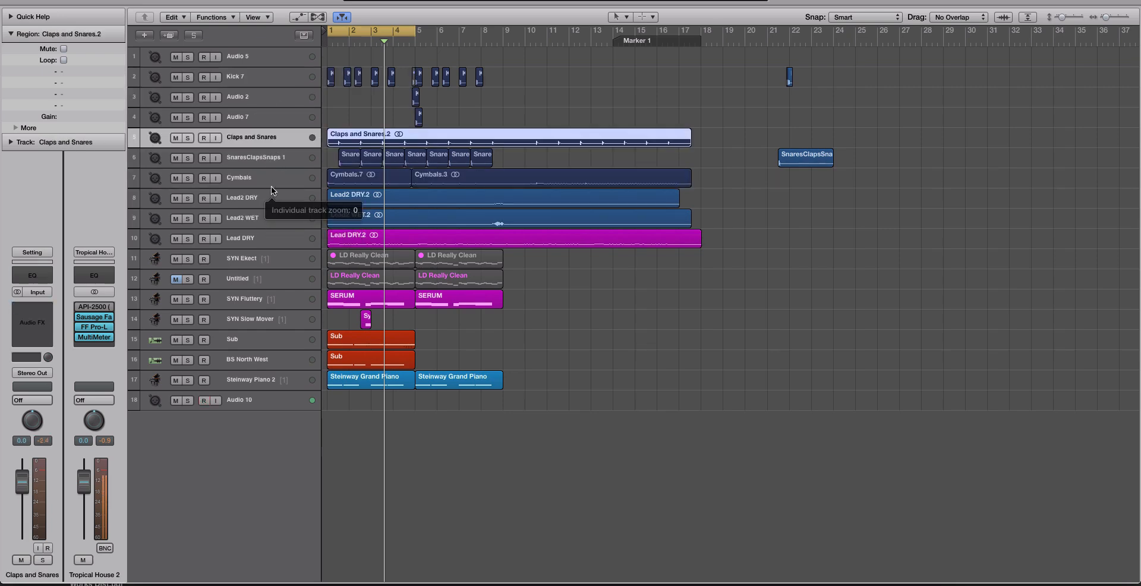
Check the channel strips of the Lead DRY and Kick 7 tracks.
{"action": "left_click", "coordinate": [272, 237]}
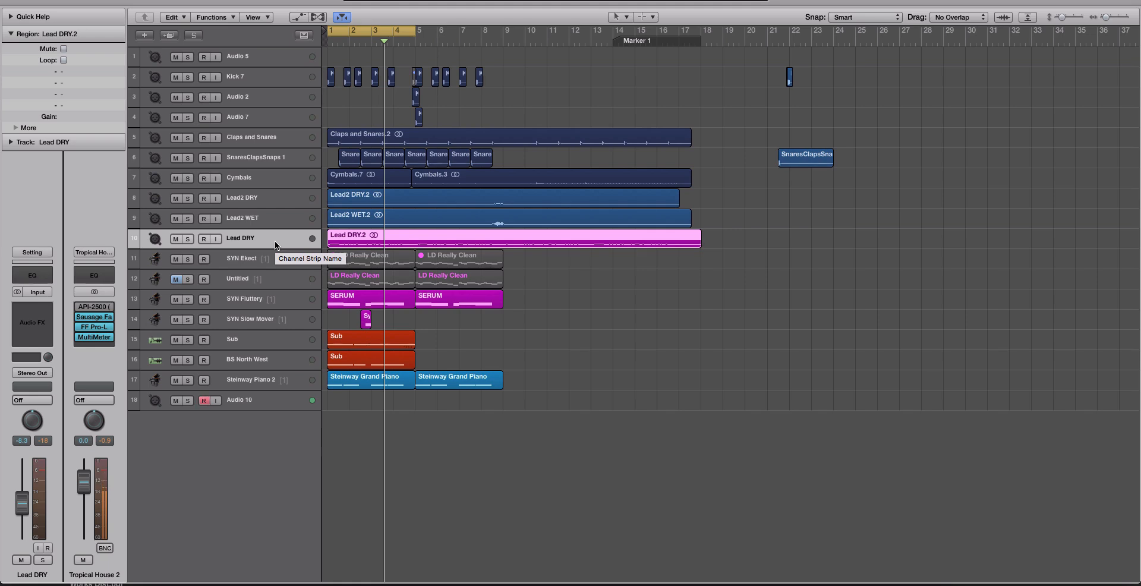
{"action": "left_click", "coordinate": [252, 78]}
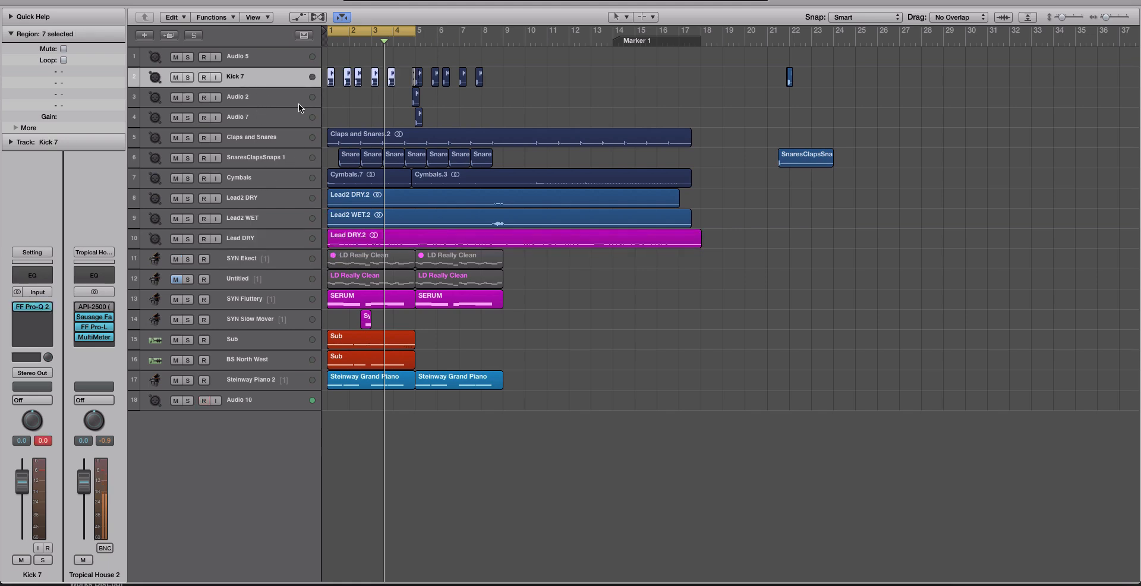
Move the SYN Fluttery track directly above Kick 7, solo its first SERUM region and play it.
{"action": "key", "text": "super+Up"}
{"action": "key", "text": "super+Up"}
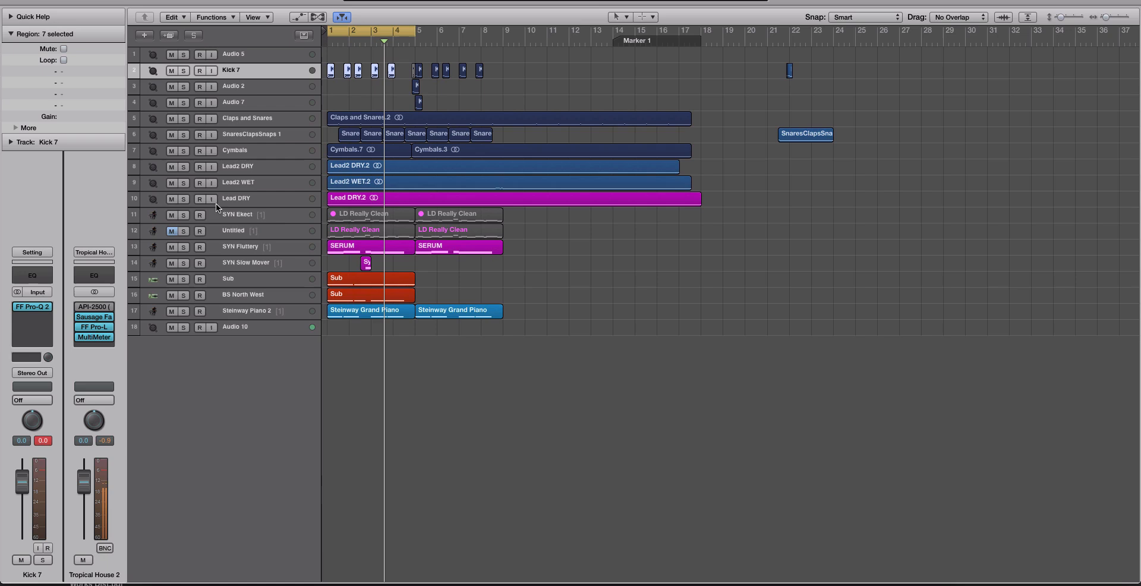
{"action": "key", "text": "super+Down"}
{"action": "key", "text": "super+Down"}
{"action": "key", "text": "super+Down"}
{"action": "key", "text": "super+Down"}
{"action": "key", "text": "super+Right"}
{"action": "key", "text": "super+Right"}
{"action": "key", "text": "super+Right"}
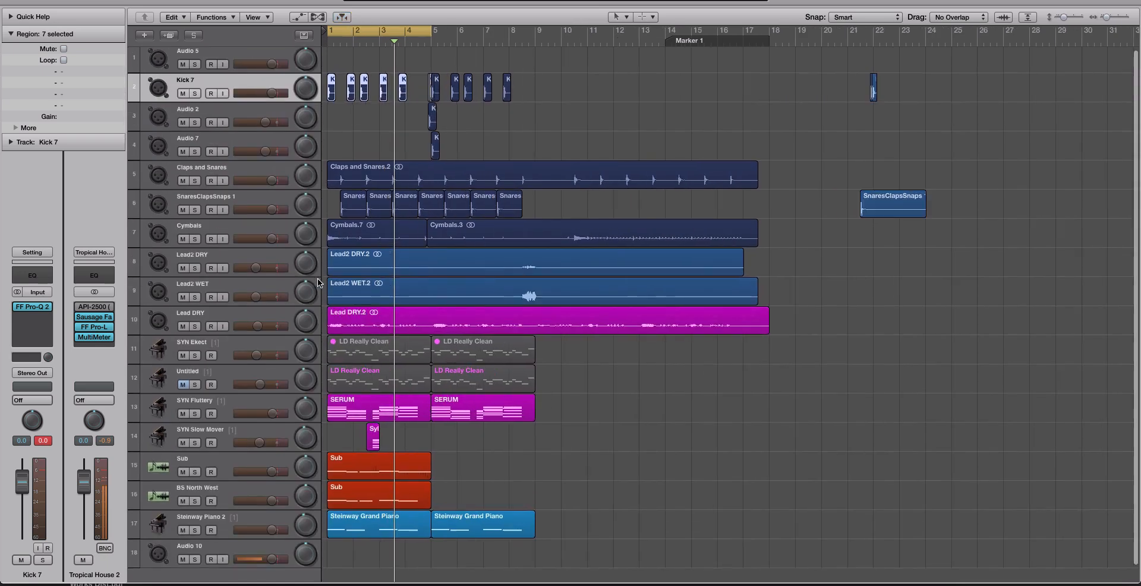
{"action": "scroll", "coordinate": [318, 279], "scroll_direction": "down", "scroll_amount": 2}
{"action": "left_click", "coordinate": [269, 387]}
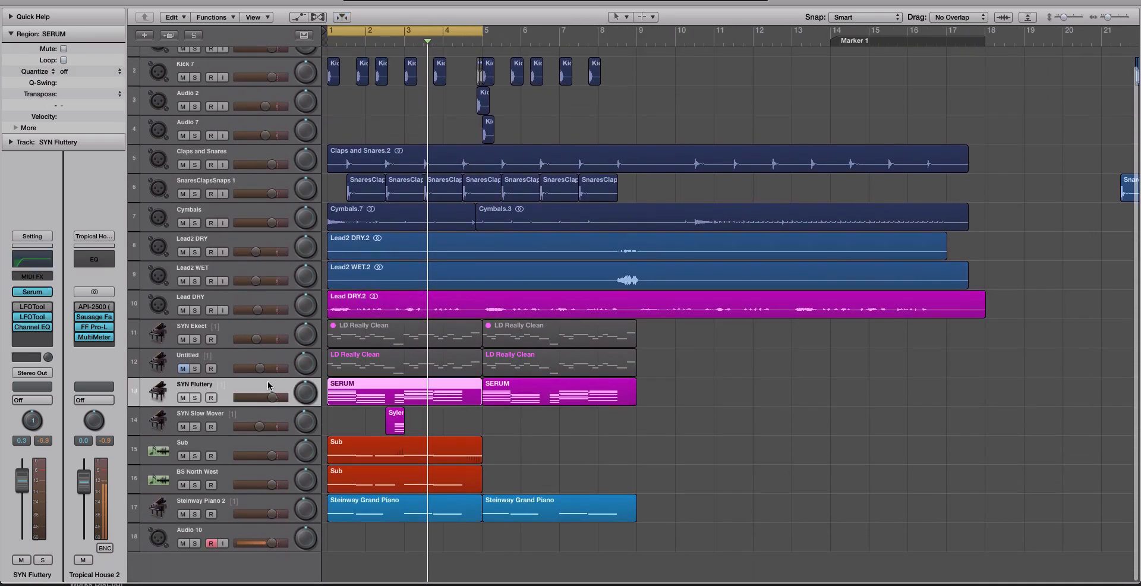
{"action": "left_click_drag", "start_coordinate": [213, 389], "coordinate": [262, 64]}
{"action": "key", "text": "ctrl+s"}
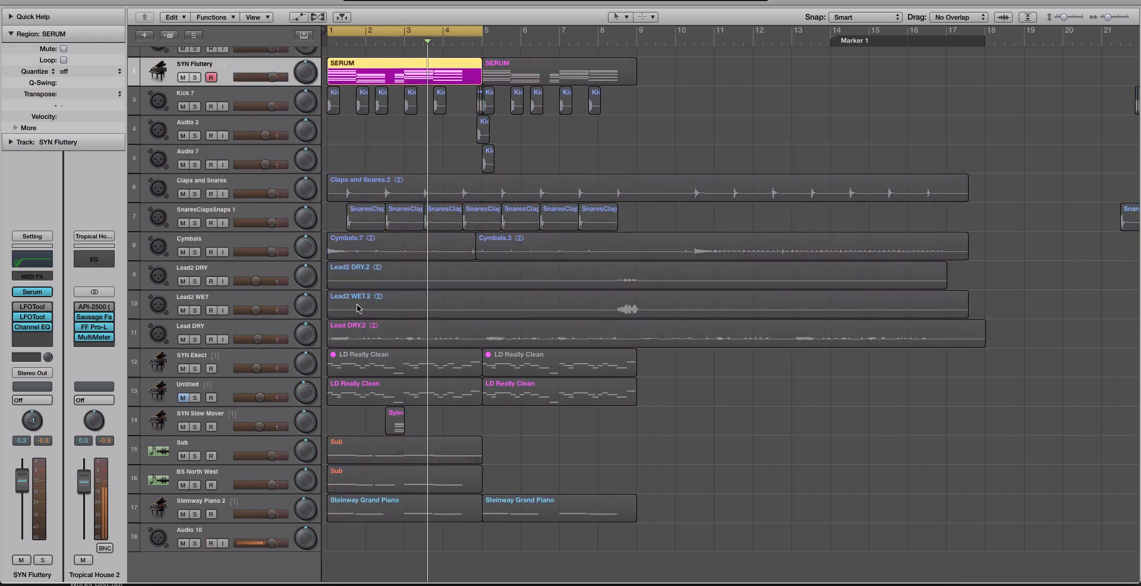
{"action": "key", "text": "space"}
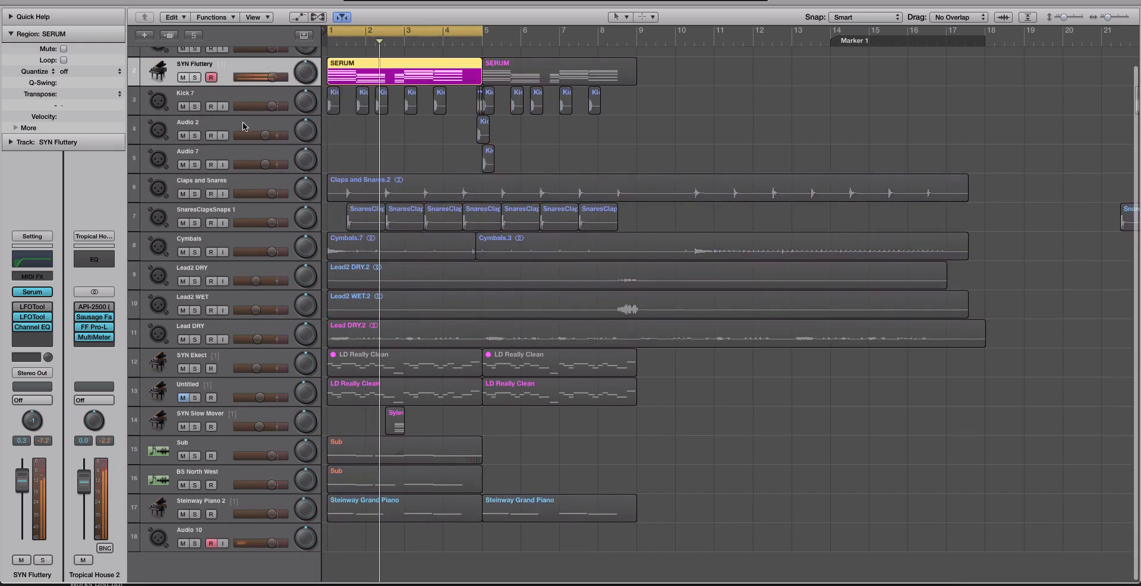
Solo the Kick 7 regions in the loop instead of SYN Fluttery and play them.
{"action": "left_click", "coordinate": [237, 92]}
{"action": "key", "text": "ctrl+s"}
{"action": "key", "text": "ctrl+s"}
{"action": "key", "text": "space"}
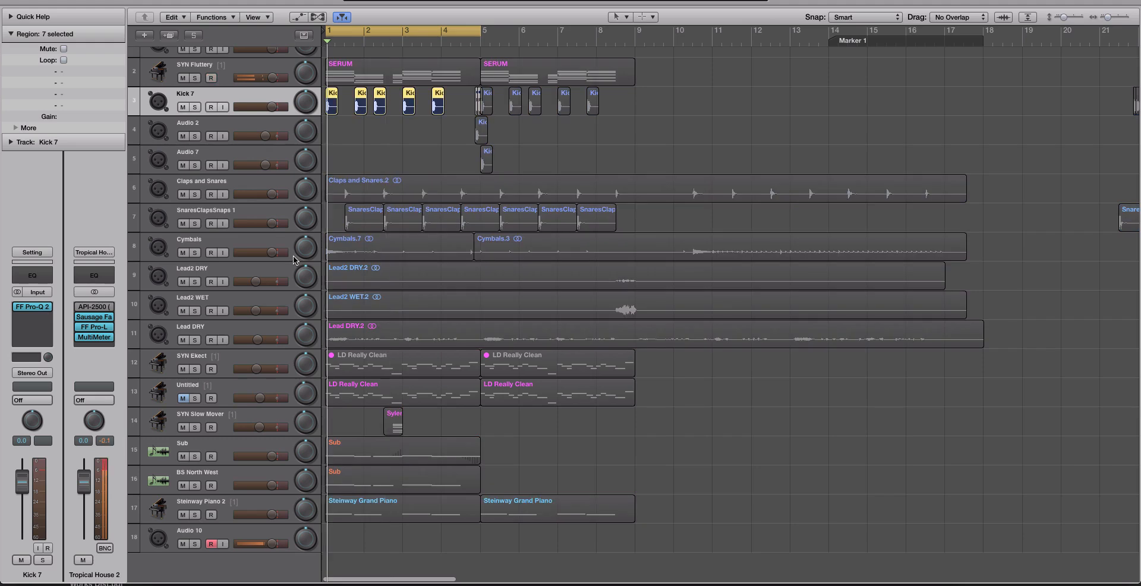
{"action": "key", "text": "space"}
Audition the Sub track in solo, move it directly below SYN Fluttery, and turn solo off.
{"action": "key", "text": "ctrl+s"}
{"action": "left_click", "coordinate": [245, 443]}
{"action": "key", "text": "ctrl+s"}
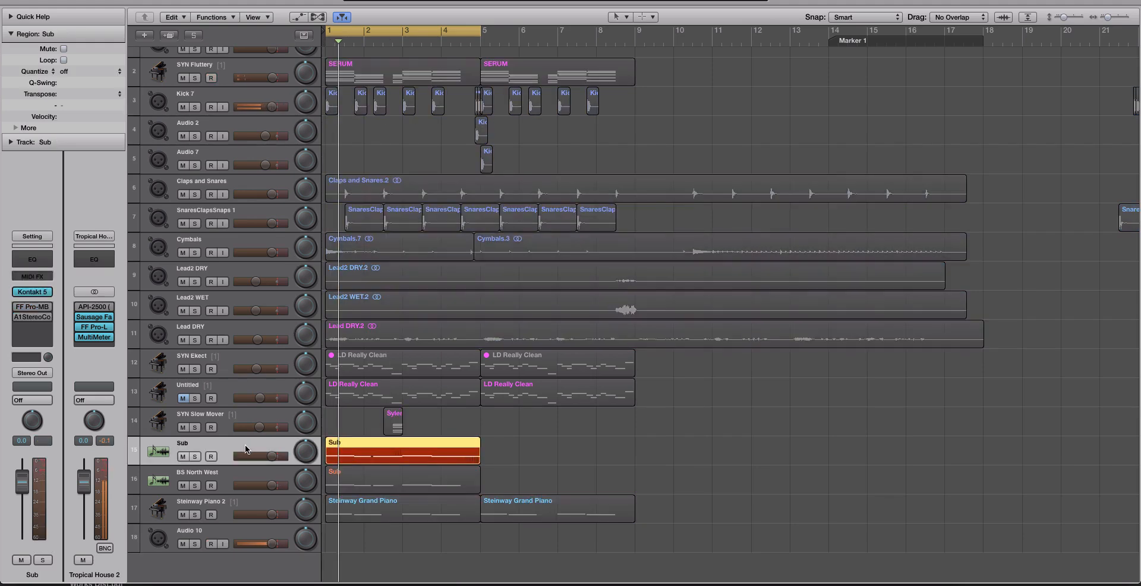
{"action": "key", "text": "space"}
{"action": "left_click_drag", "start_coordinate": [229, 441], "coordinate": [244, 91]}
{"action": "key", "text": "ctrl+s"}
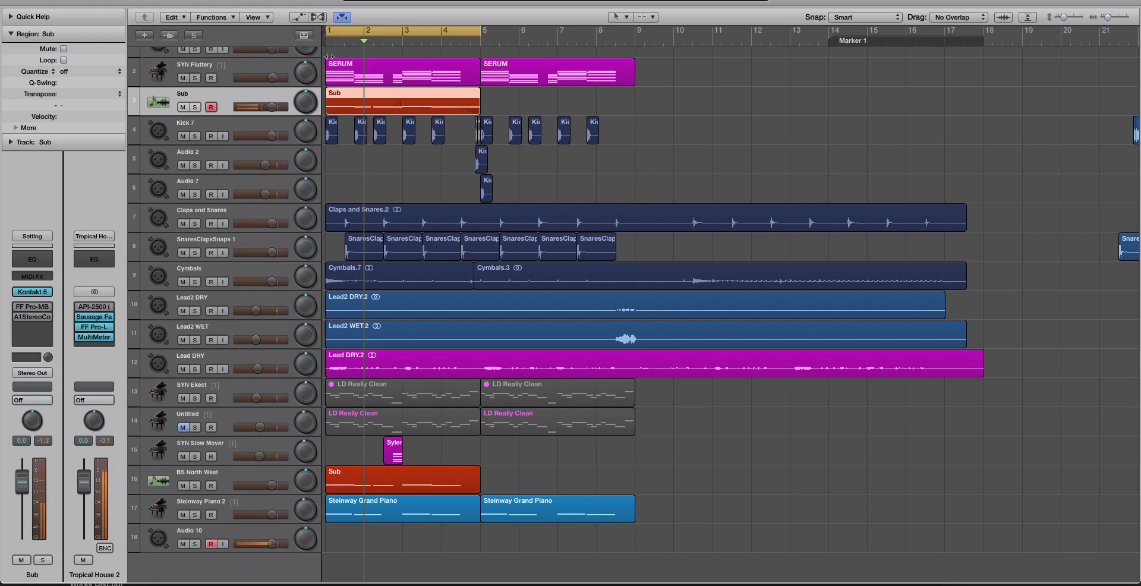
Play the looped SERUM, Sub and Kick 7 regions together in solo, and turn solo off with the Sub track selected.
{"action": "key", "text": "Return"}
{"action": "left_click_drag", "start_coordinate": [455, 164], "coordinate": [322, 43]}
{"action": "key", "text": "ctrl+s"}
{"action": "key", "text": "Return"}
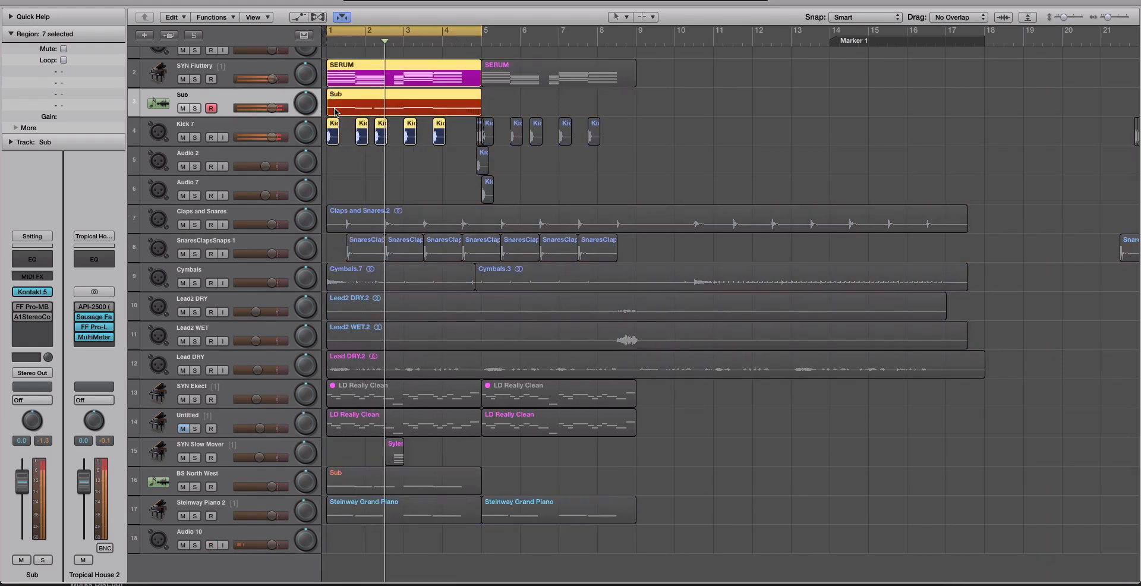
{"action": "left_click", "coordinate": [249, 101]}
{"action": "key", "text": "ctrl+s"}
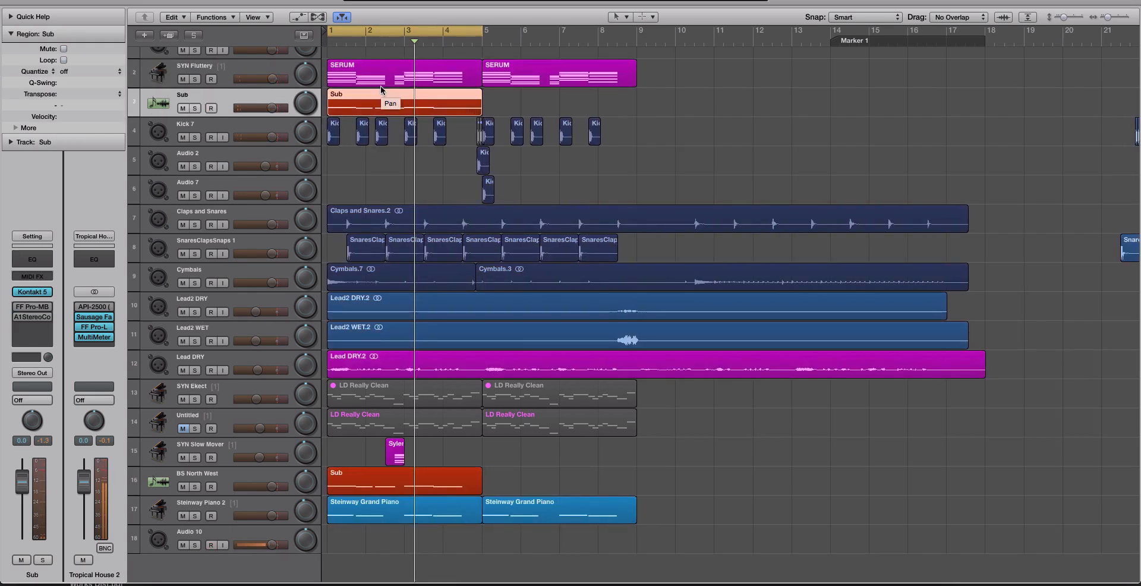
Lower the SYN Fluttery track's volume to about -1.0 dB.
{"action": "left_click", "coordinate": [253, 67]}
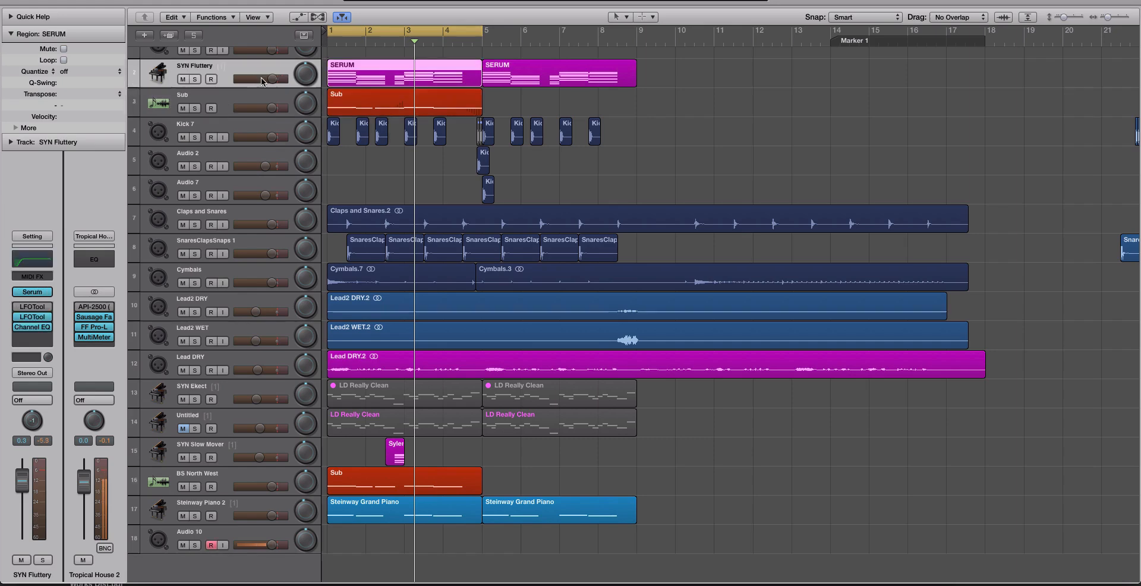
{"action": "left_click", "coordinate": [272, 78]}
{"action": "left_click", "coordinate": [272, 79]}
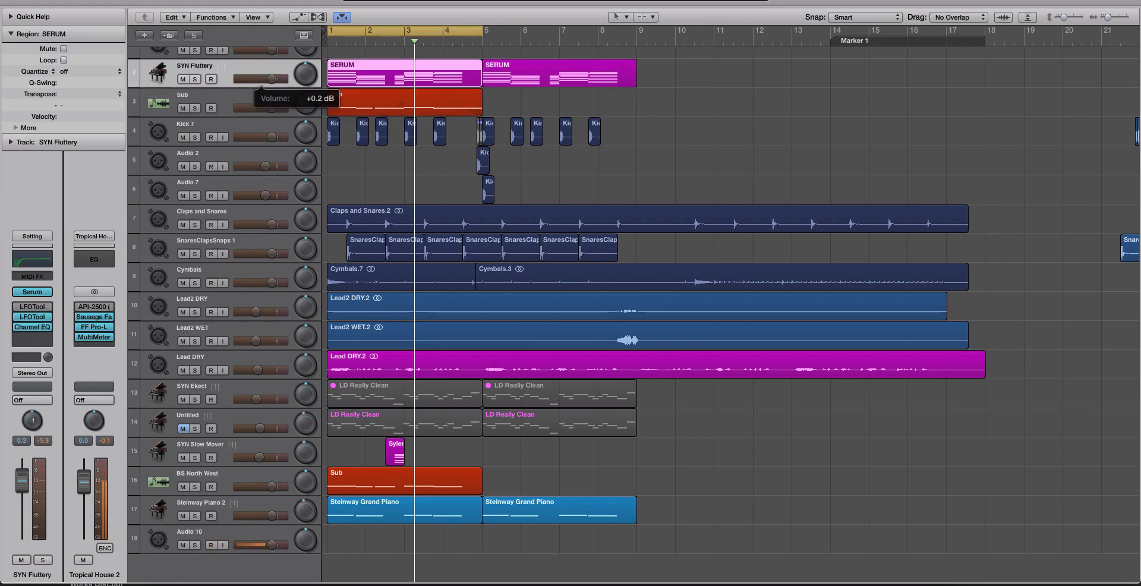
{"action": "left_click_drag", "start_coordinate": [272, 78], "coordinate": [269, 78]}
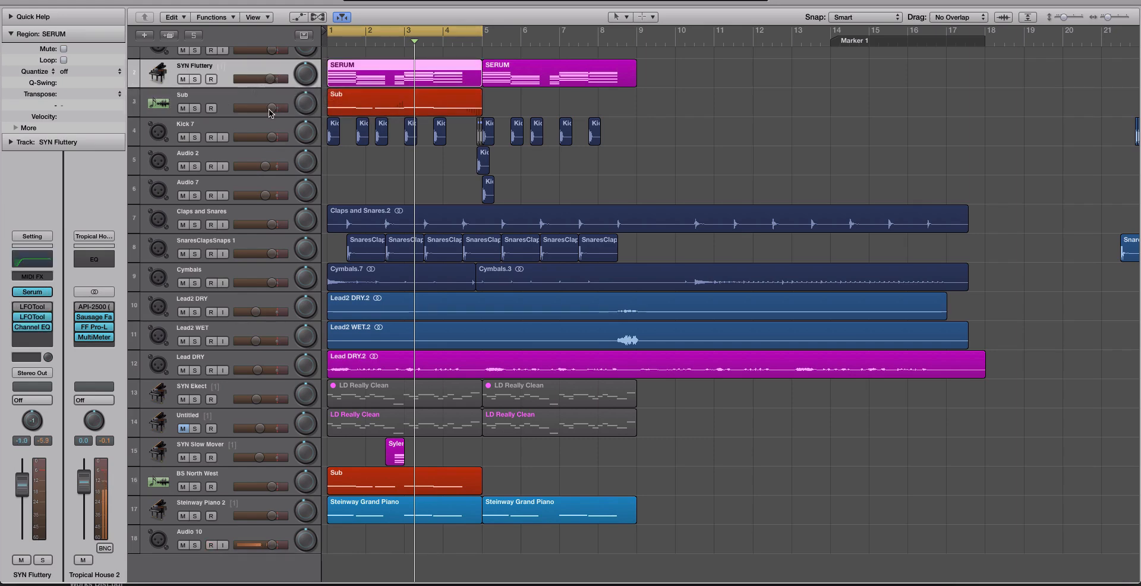
Show the mixer and lower the Sub channel's fader to about -8.4 dB.
{"action": "key", "text": "x"}
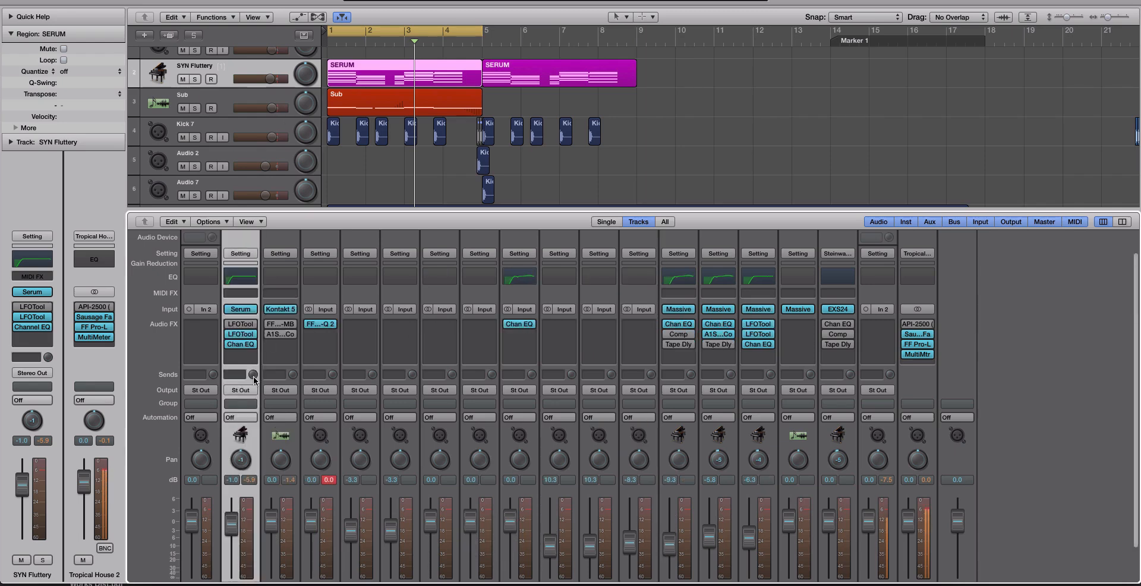
{"action": "left_click", "coordinate": [293, 447]}
{"action": "scroll", "coordinate": [342, 435], "scroll_direction": "down", "scroll_amount": 2}
{"action": "left_click_drag", "start_coordinate": [271, 489], "coordinate": [271, 509]}
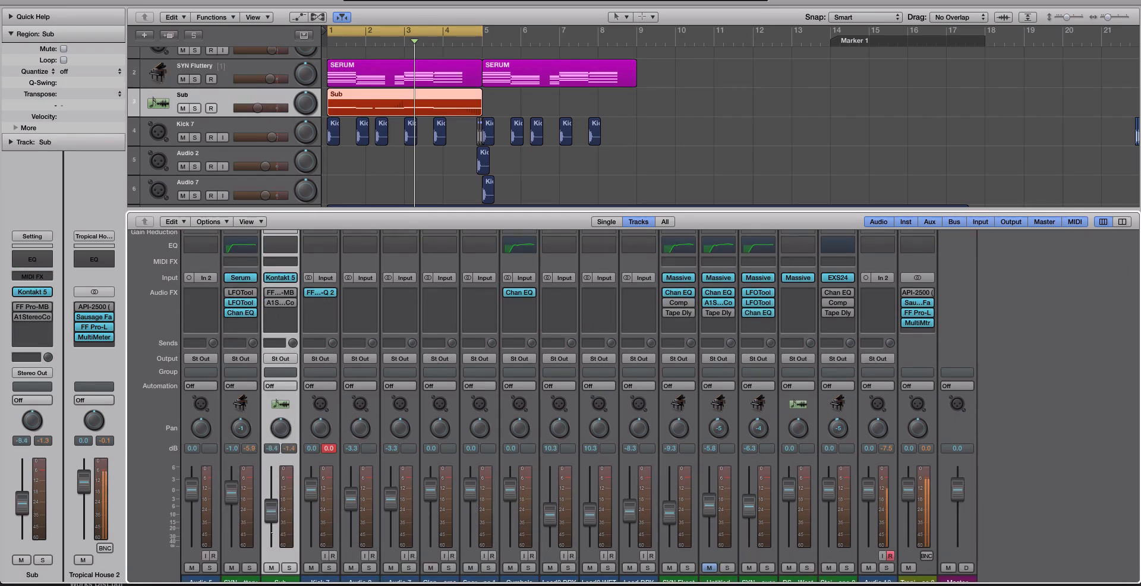
Solo the SERUM, Sub and Kick 7 regions within the first four bars and play the loop.
{"action": "key", "text": "space"}
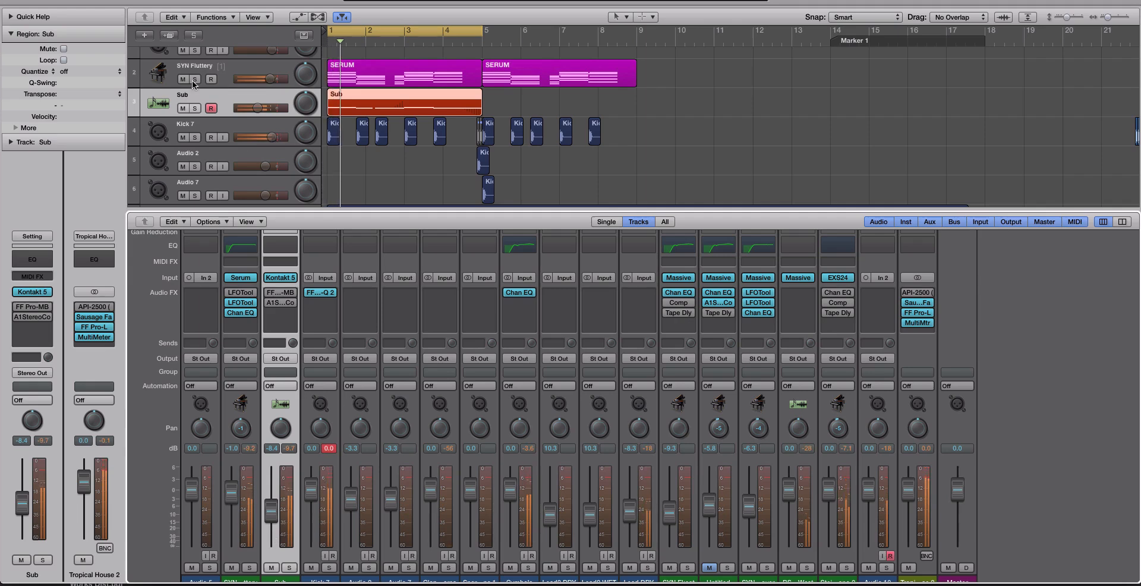
{"action": "left_click_drag", "start_coordinate": [324, 52], "coordinate": [471, 150]}
{"action": "key", "text": "ctrl+s"}
{"action": "key", "text": "space"}
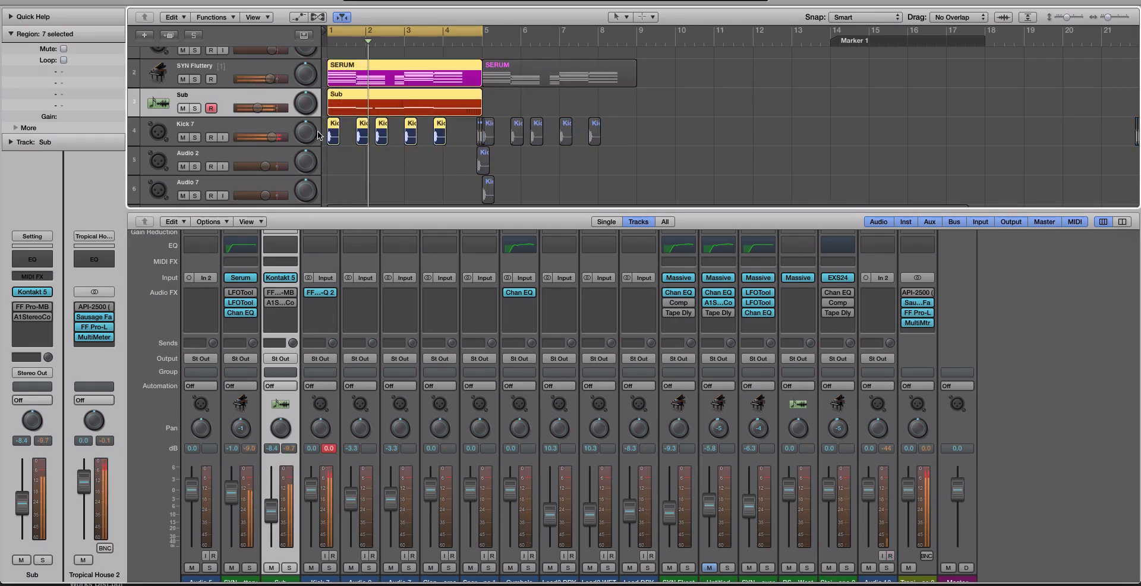
Lower the faders of Kick 7 to about -5.1 dB, SYN Fluttery to about -4.3 dB and Sub to about -11.2 dB.
{"action": "left_click_drag", "start_coordinate": [311, 489], "coordinate": [311, 503]}
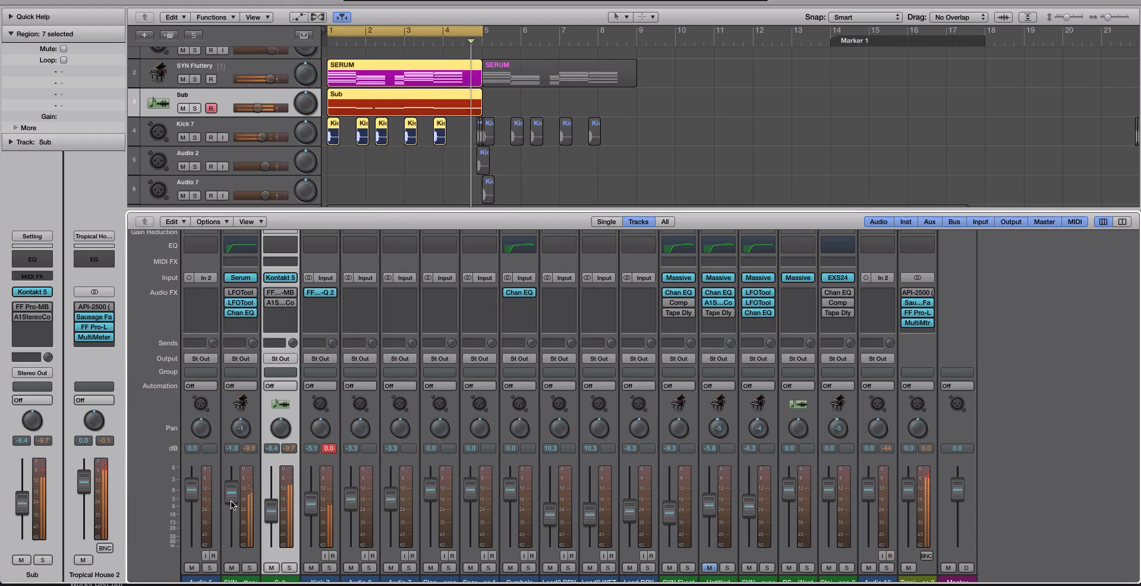
{"action": "left_click_drag", "start_coordinate": [231, 490], "coordinate": [273, 514]}
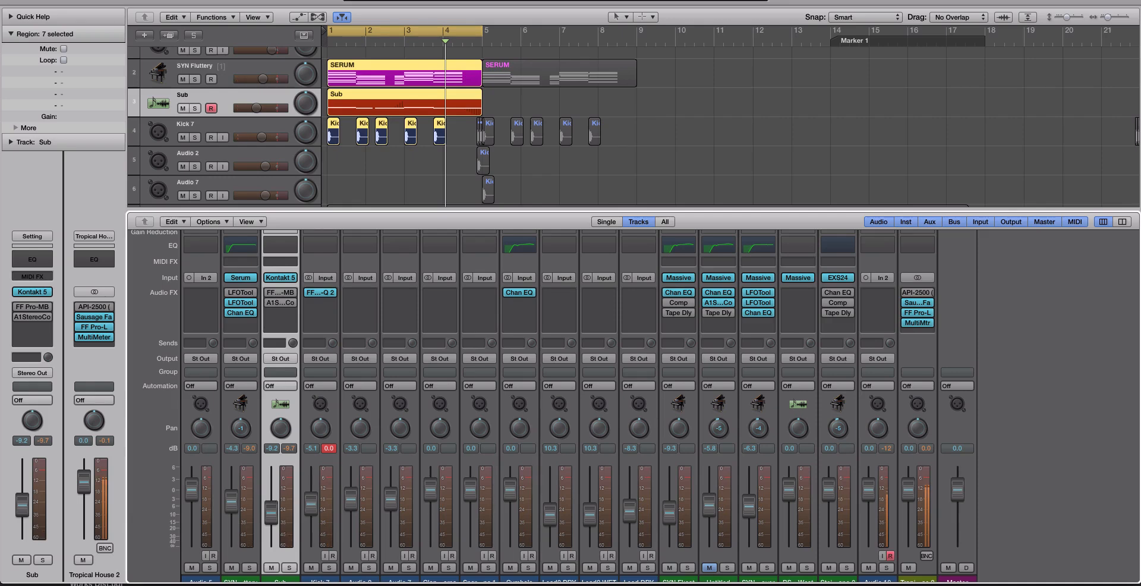
{"action": "key", "text": "space"}
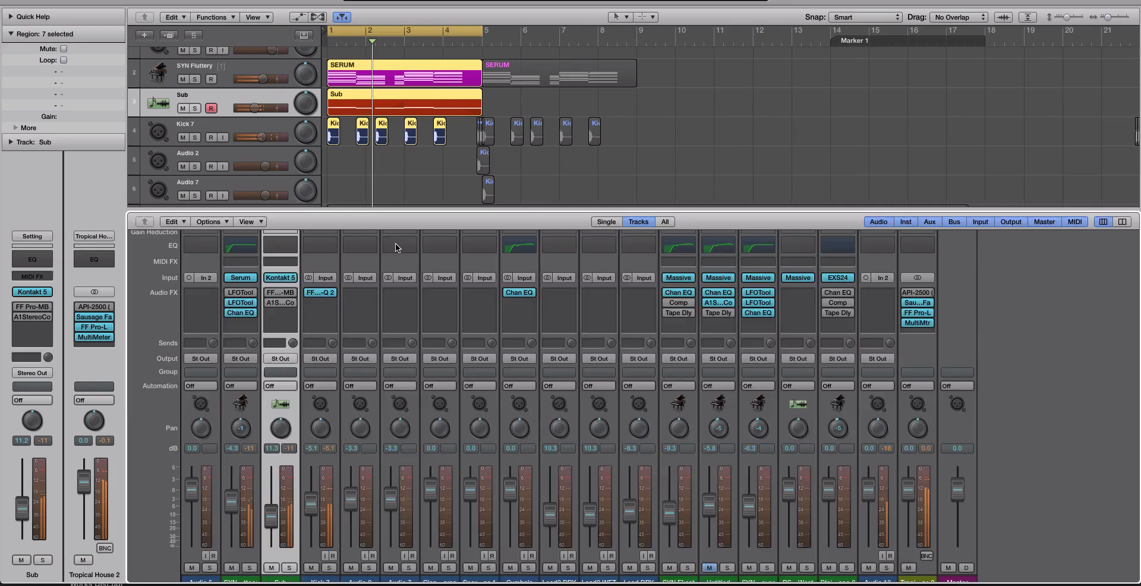
Hide the mixer, solo the looped kicks, the claps region, the first three SnaresClapsSnaps regions and Cymbals.7, and play them.
{"action": "key", "text": "x"}
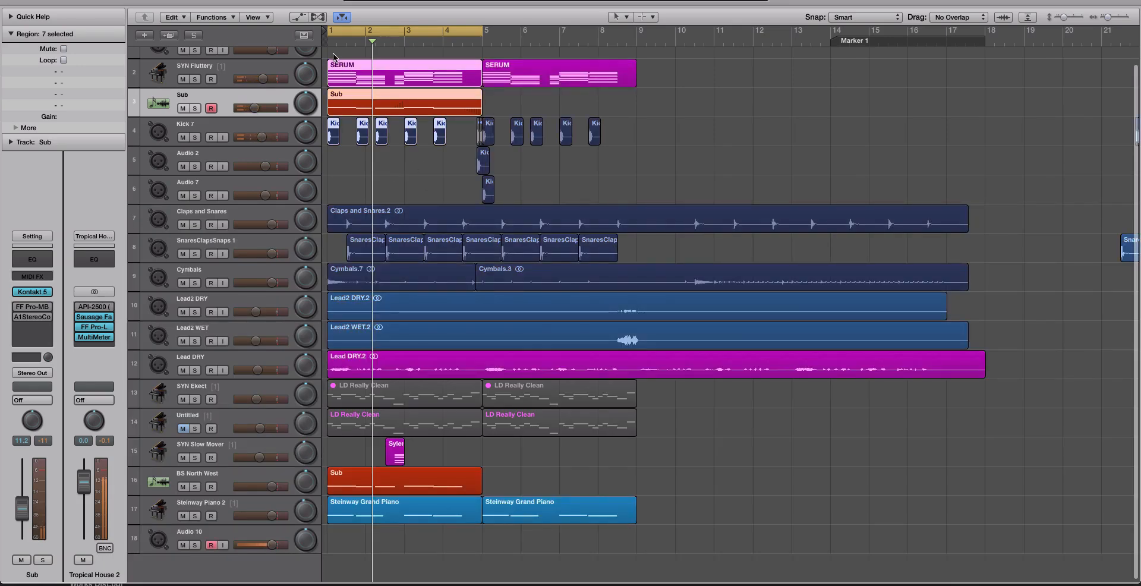
{"action": "left_click_drag", "start_coordinate": [333, 54], "coordinate": [452, 145]}
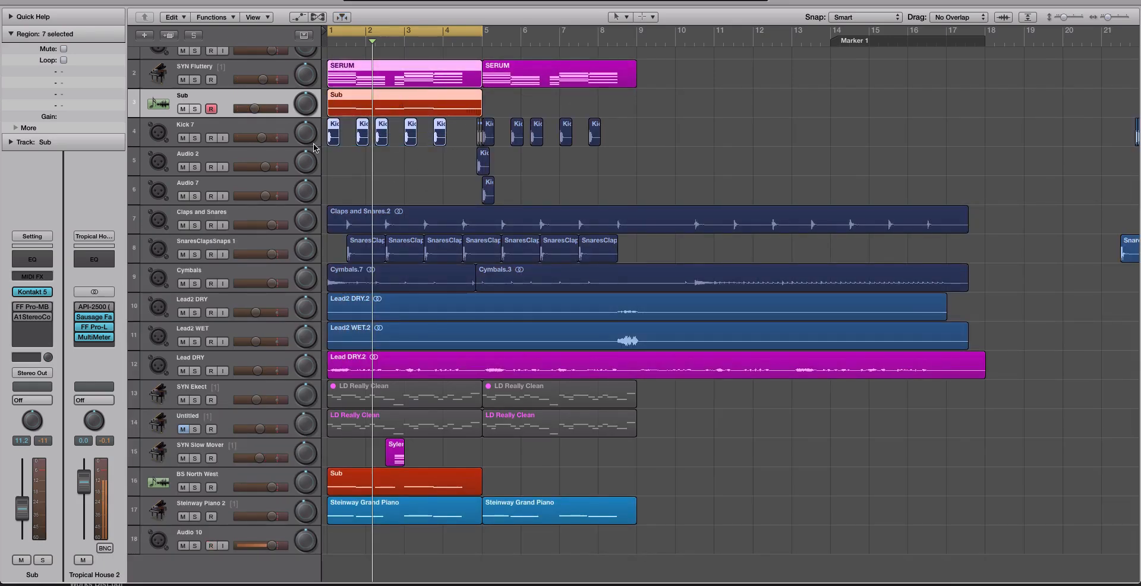
{"action": "left_click", "coordinate": [236, 209]}
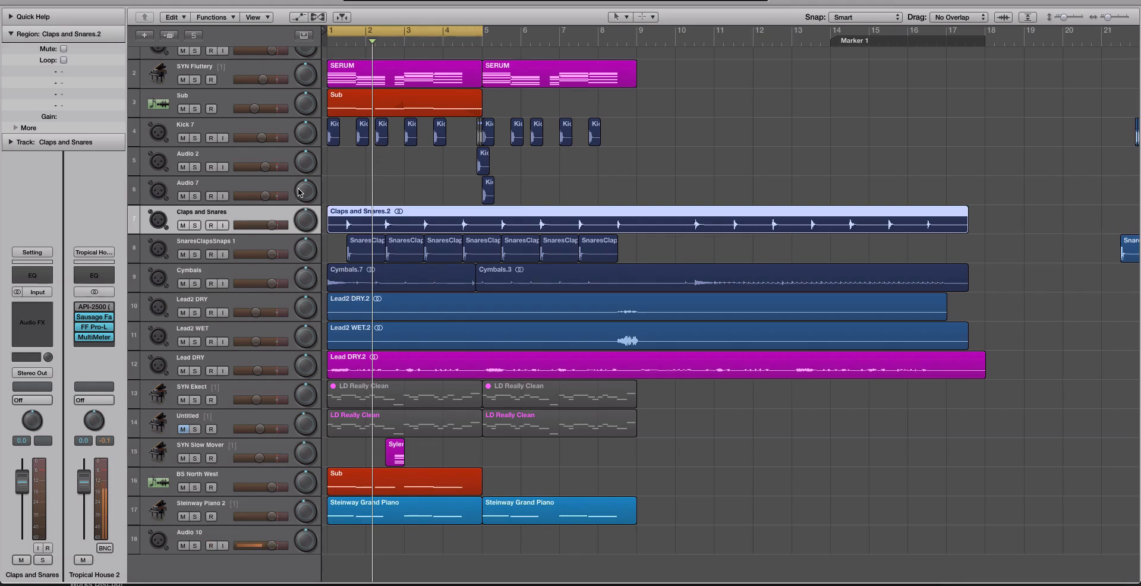
{"action": "left_click", "coordinate": [342, 226]}
{"action": "left_click", "coordinate": [355, 249], "text": "shift"}
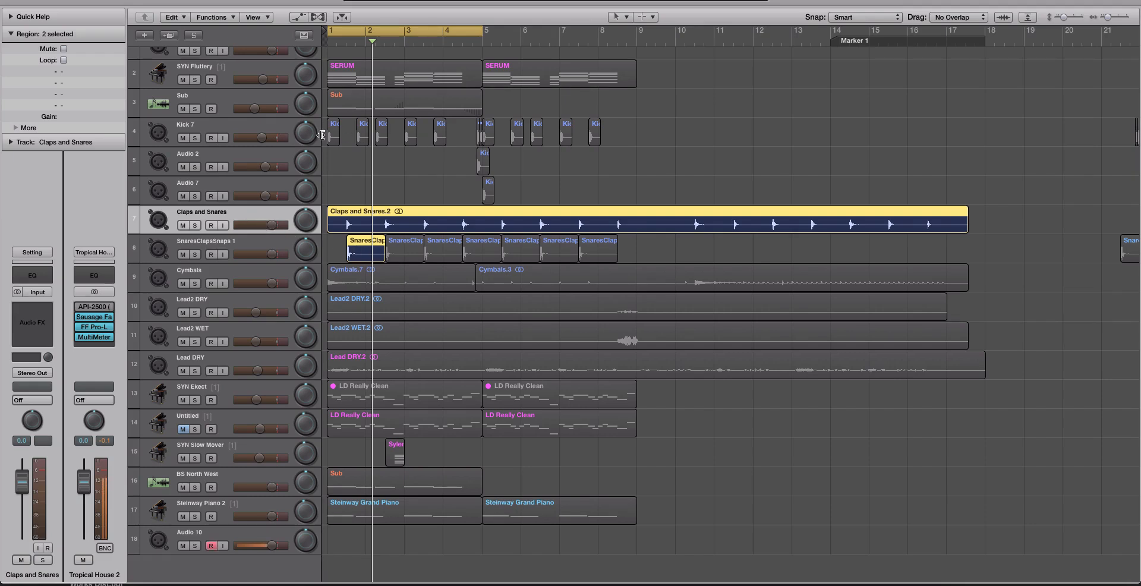
{"action": "left_click_drag", "start_coordinate": [442, 158], "coordinate": [340, 136]}
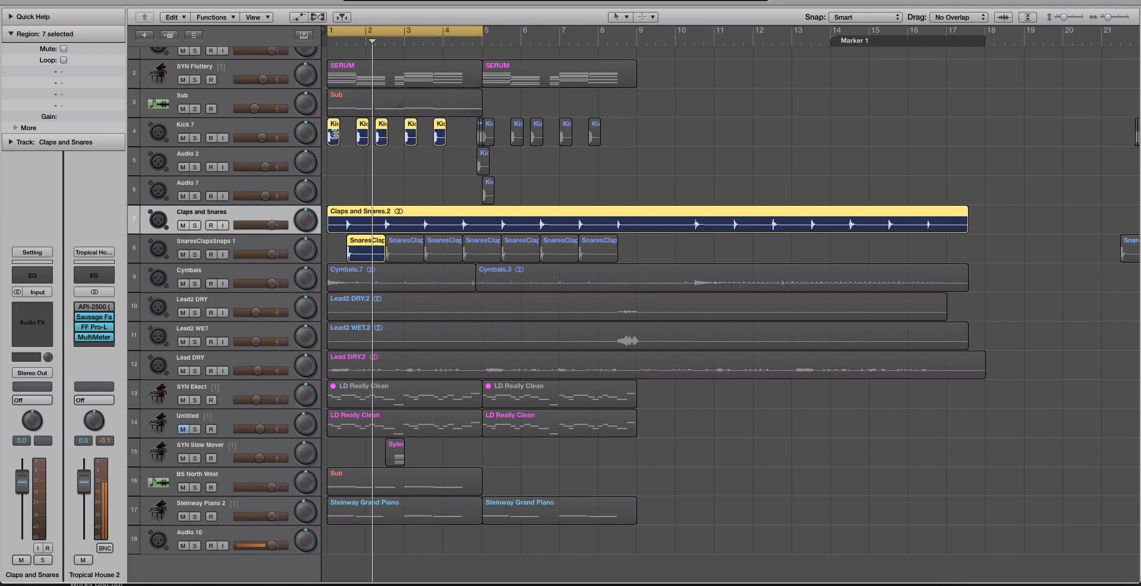
{"action": "left_click", "coordinate": [393, 249], "text": "shift"}
{"action": "left_click", "coordinate": [428, 248], "text": "shift"}
{"action": "left_click", "coordinate": [419, 277], "text": "shift"}
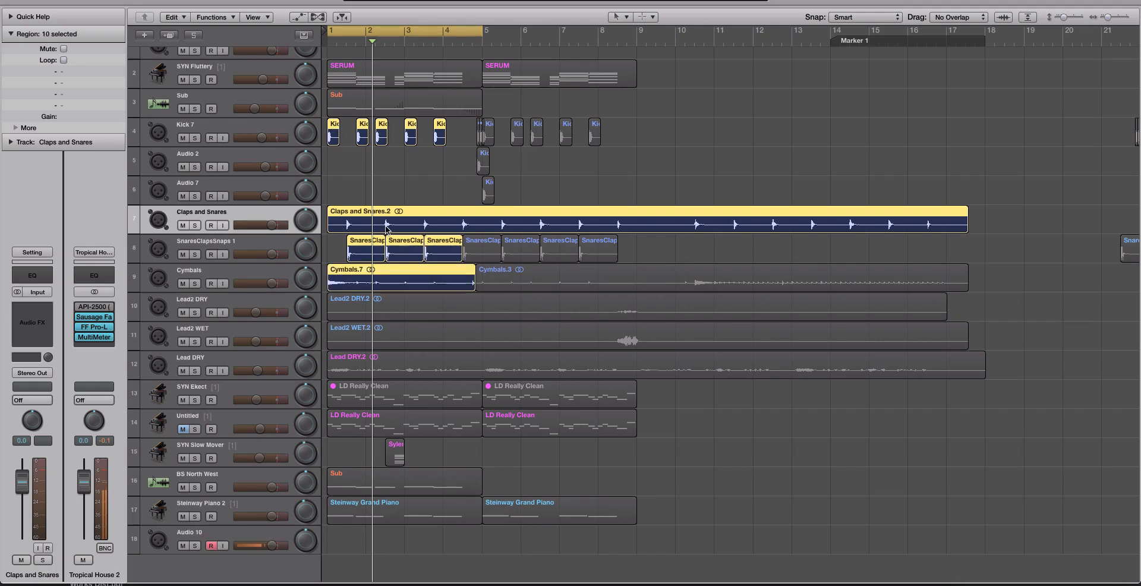
{"action": "key", "text": "space"}
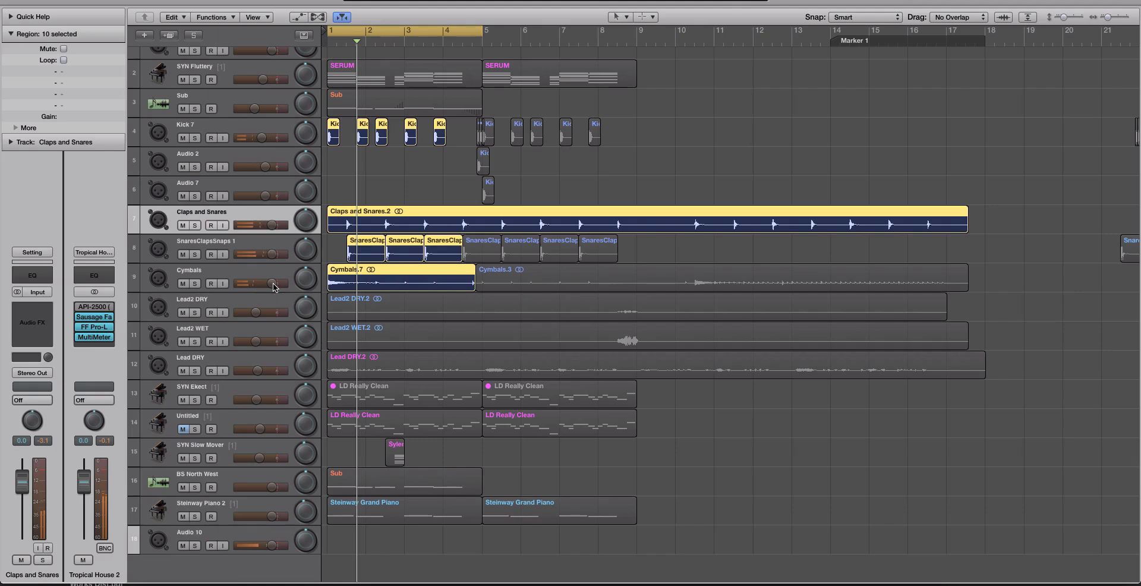
Show the mixer and select all the drum tracks from Kick 7 through Cymbals together.
{"action": "key", "text": "x"}
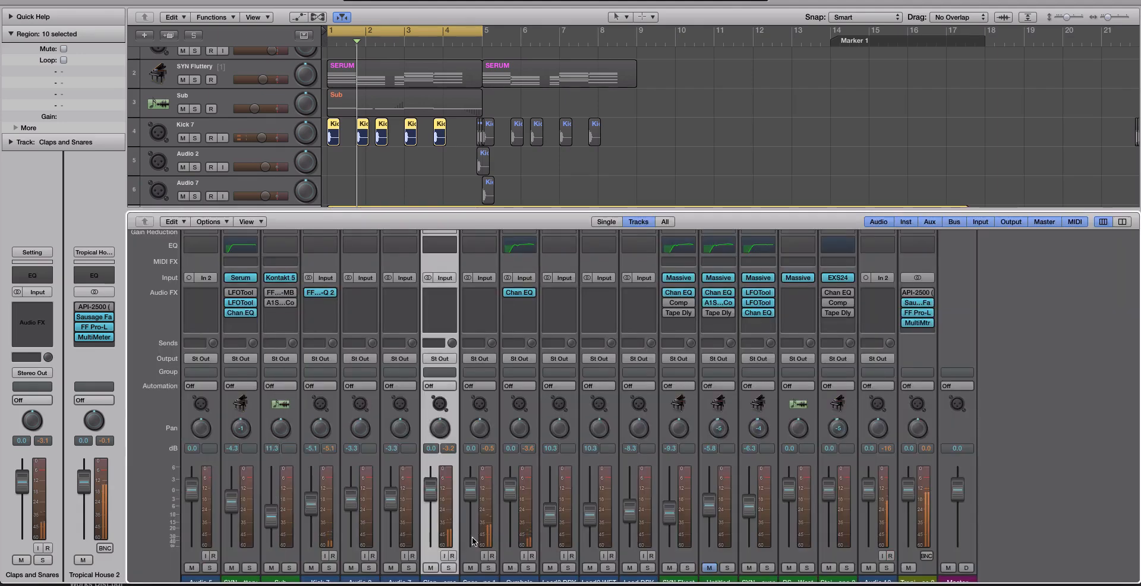
{"action": "left_click", "coordinate": [319, 145]}
{"action": "scroll", "coordinate": [297, 131], "scroll_direction": "down", "scroll_amount": 5}
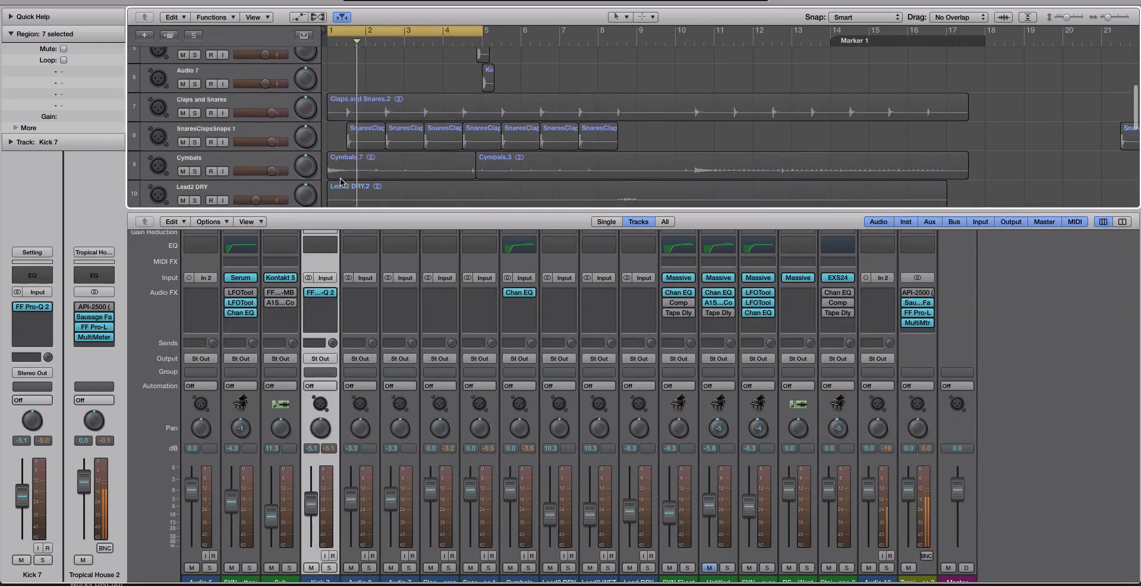
{"action": "left_click", "coordinate": [264, 106], "text": "shift"}
{"action": "left_click", "coordinate": [270, 132], "text": "shift"}
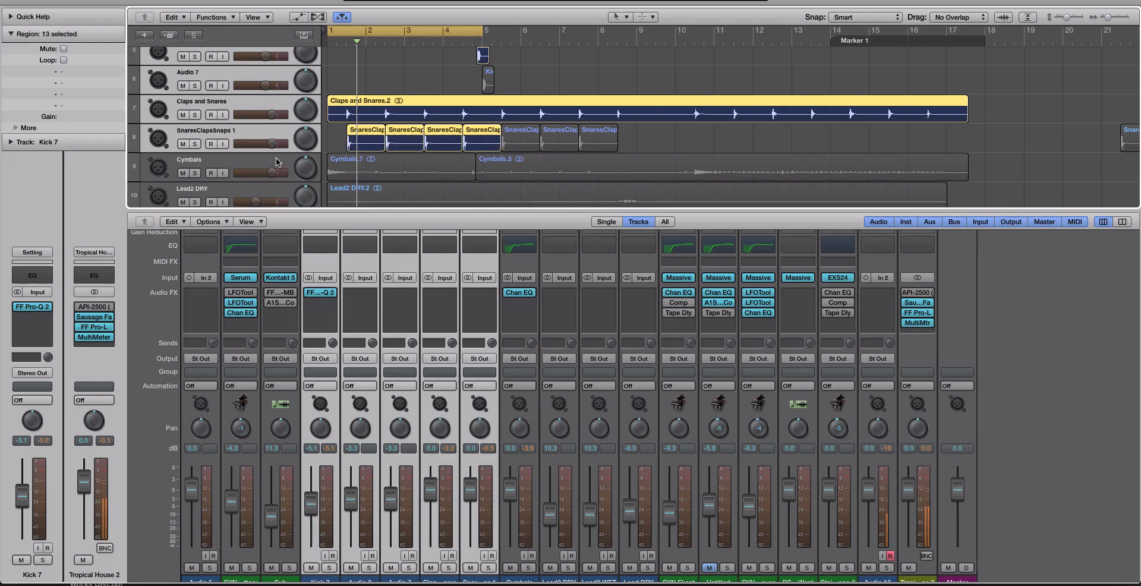
{"action": "left_click", "coordinate": [288, 169], "text": "shift"}
{"action": "scroll", "coordinate": [502, 492], "scroll_direction": "down", "scroll_amount": 1}
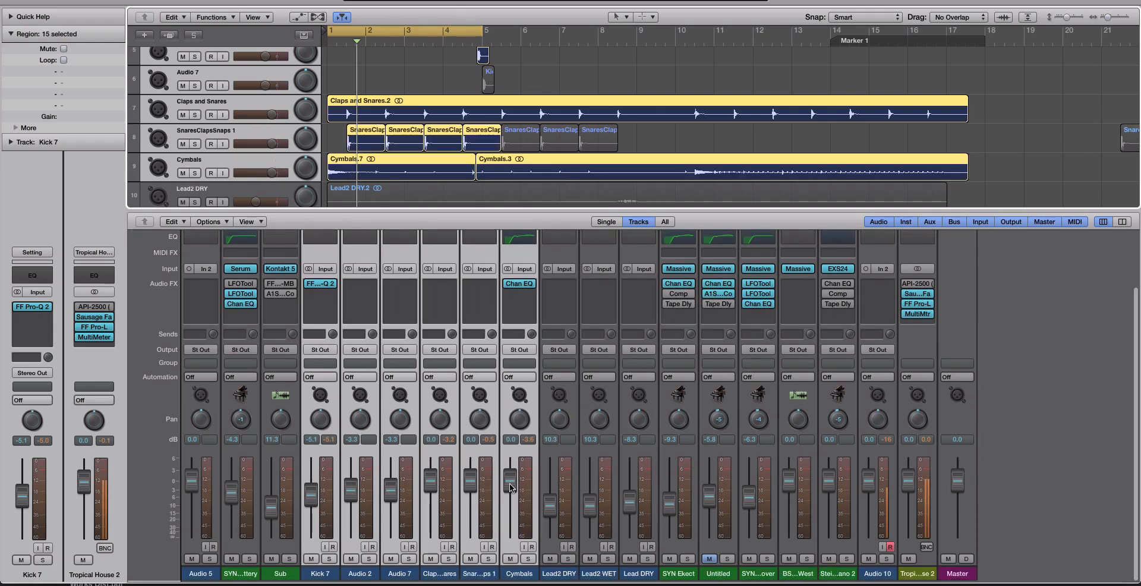
Lower the Cymbals fader to about -10.0 dB and the SnaresClapsSnaps 1 fader to about -8.8 dB, auditioning them against the claps.
{"action": "left_click", "coordinate": [547, 425]}
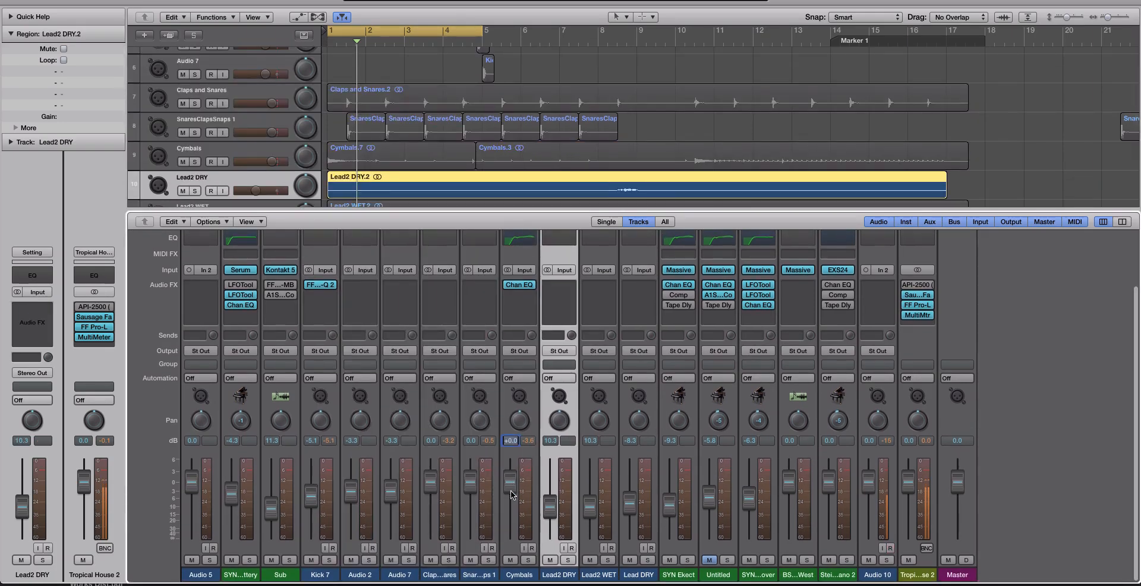
{"action": "left_click", "coordinate": [260, 164]}
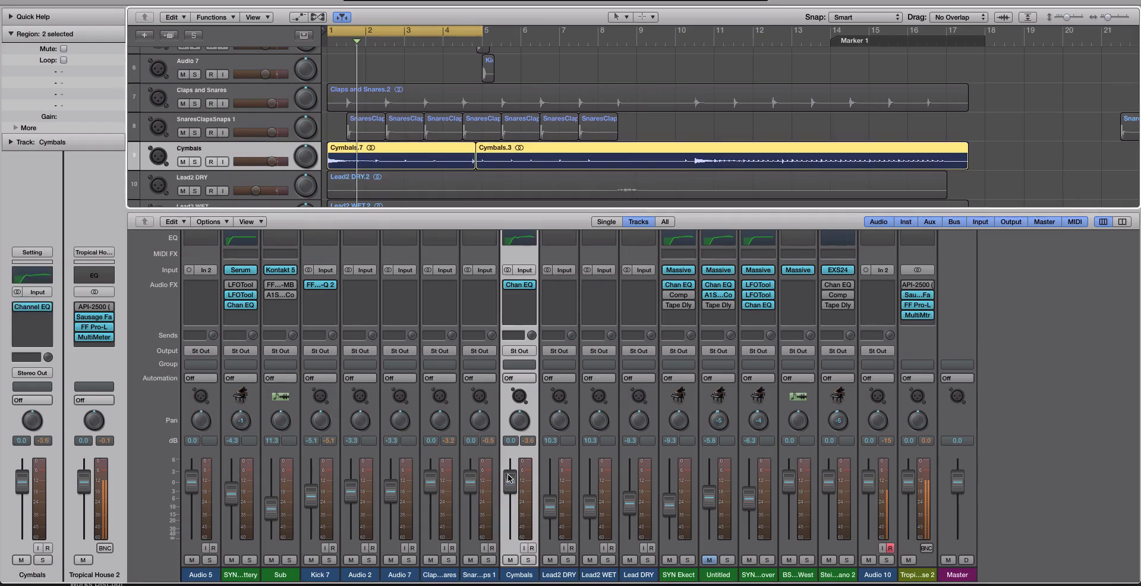
{"action": "left_click_drag", "start_coordinate": [510, 477], "coordinate": [512, 522]}
{"action": "left_click", "coordinate": [268, 139]}
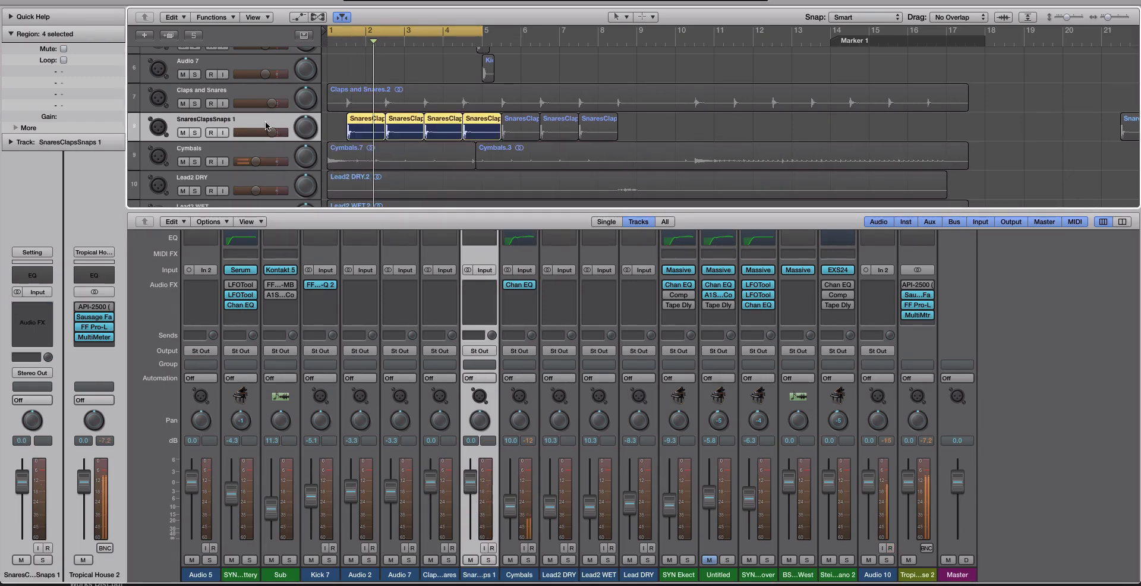
{"action": "left_click", "coordinate": [373, 92]}
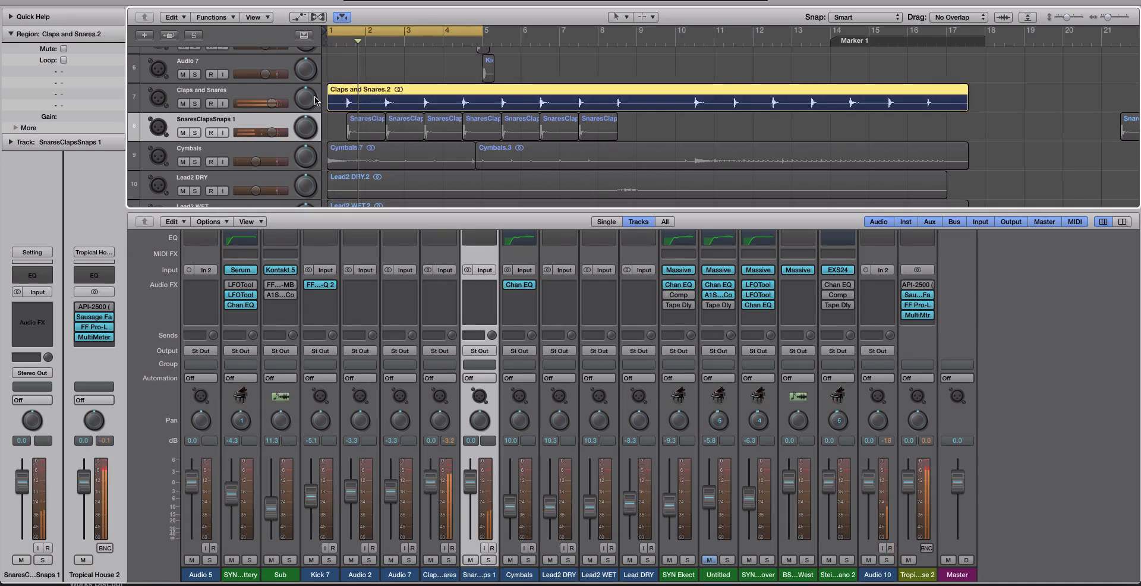
{"action": "left_click", "coordinate": [356, 123]}
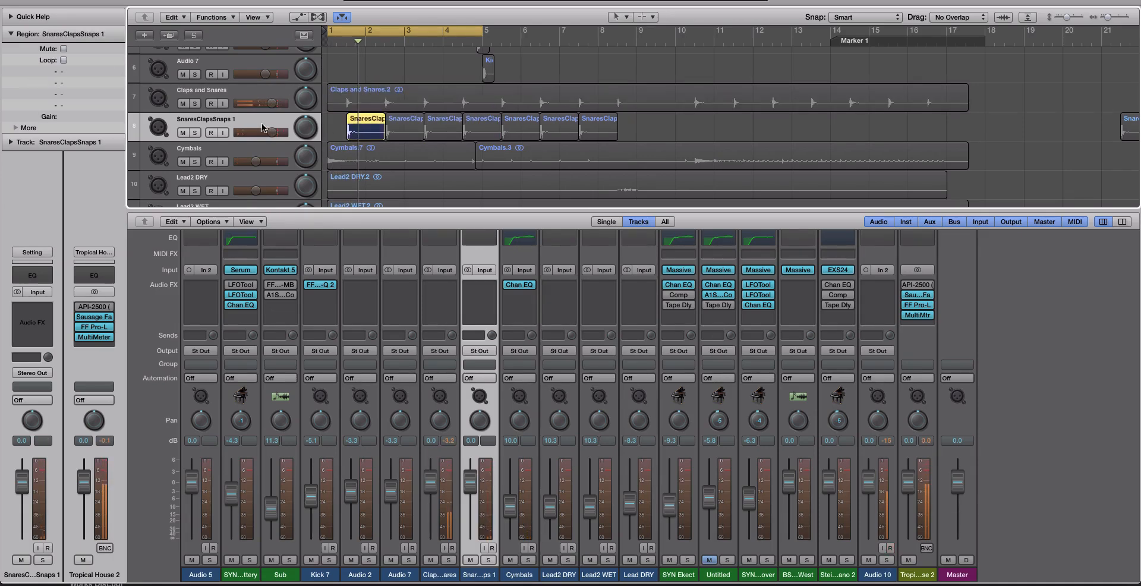
{"action": "left_click", "coordinate": [245, 110]}
{"action": "left_click", "coordinate": [269, 132]}
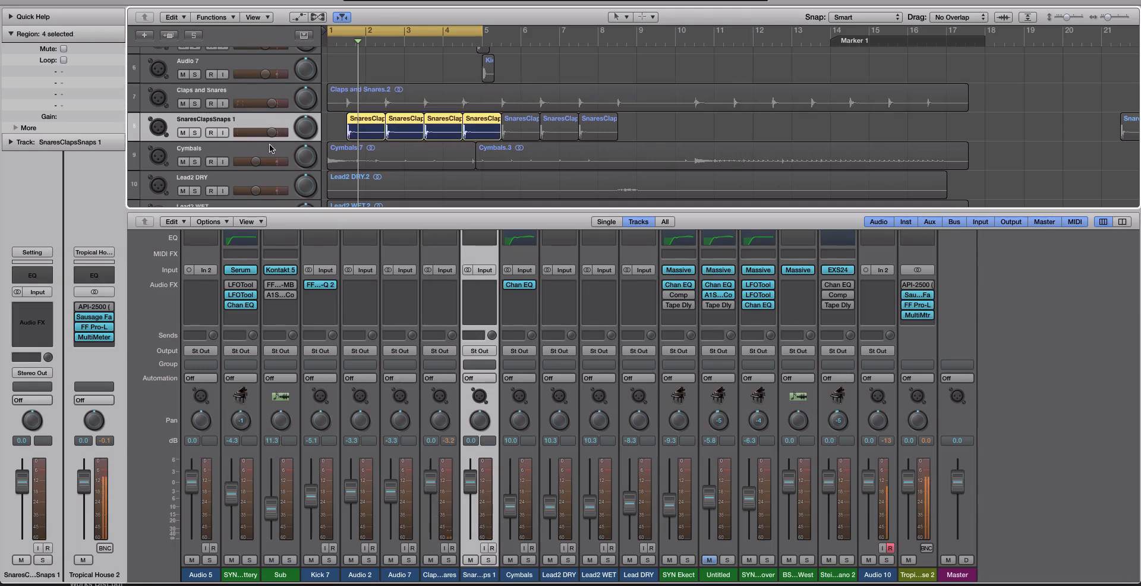
{"action": "left_click_drag", "start_coordinate": [473, 491], "coordinate": [474, 514]}
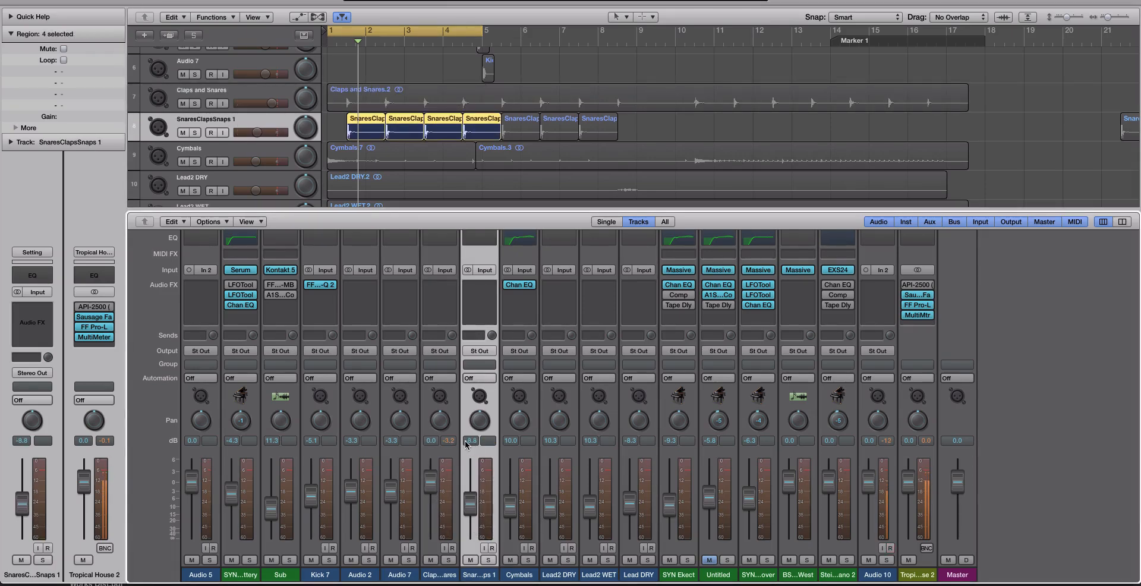
Check the drum tracks against each other and lower the Claps and Snares fader to about -6.0 dB.
{"action": "scroll", "coordinate": [225, 89], "scroll_direction": "up", "scroll_amount": 5}
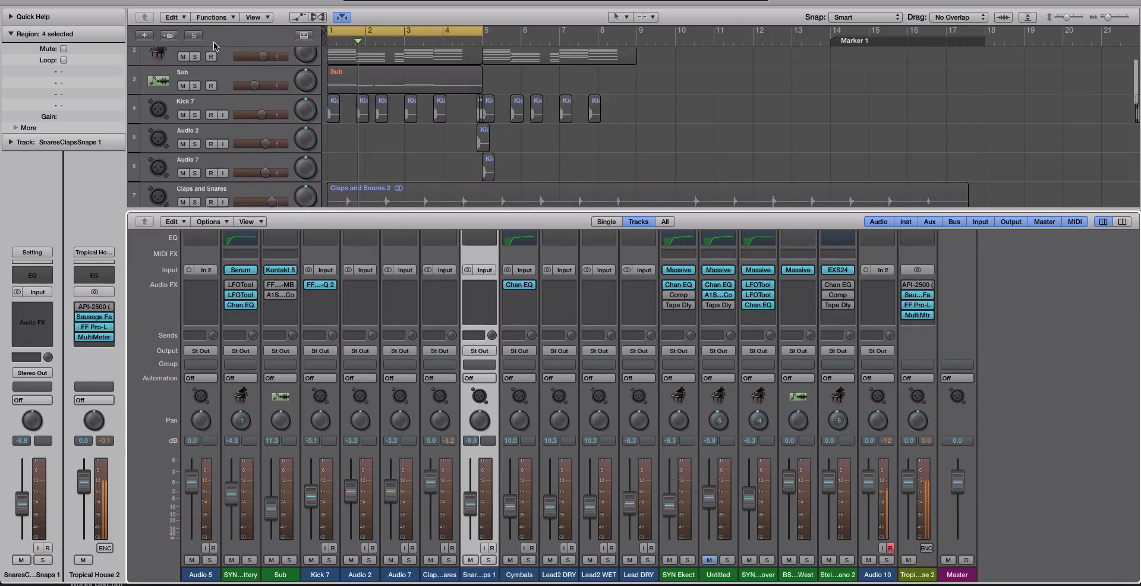
{"action": "left_click", "coordinate": [252, 112]}
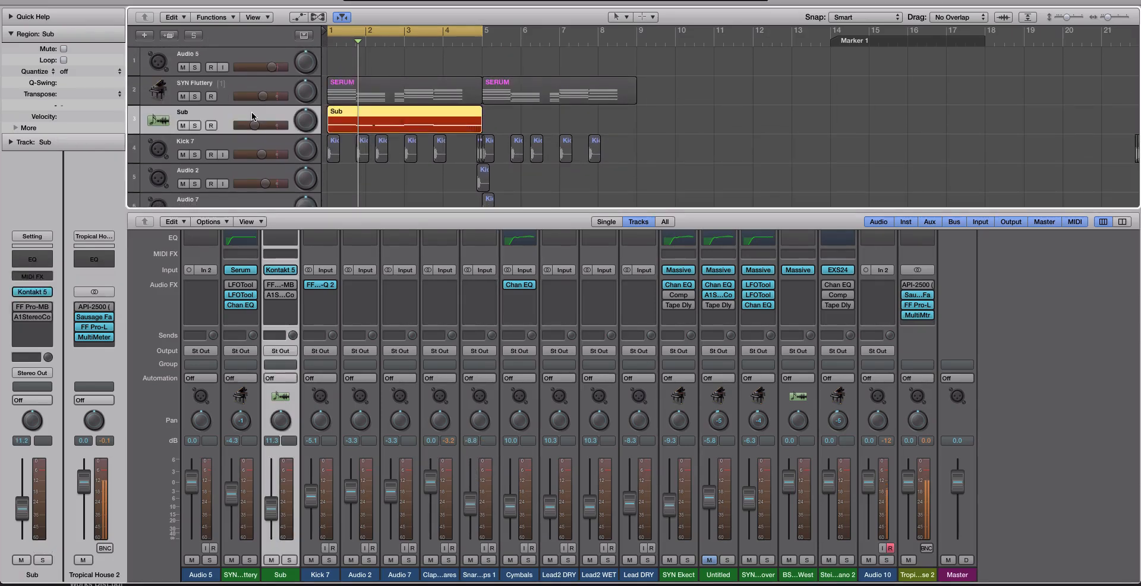
{"action": "left_click", "coordinate": [254, 141]}
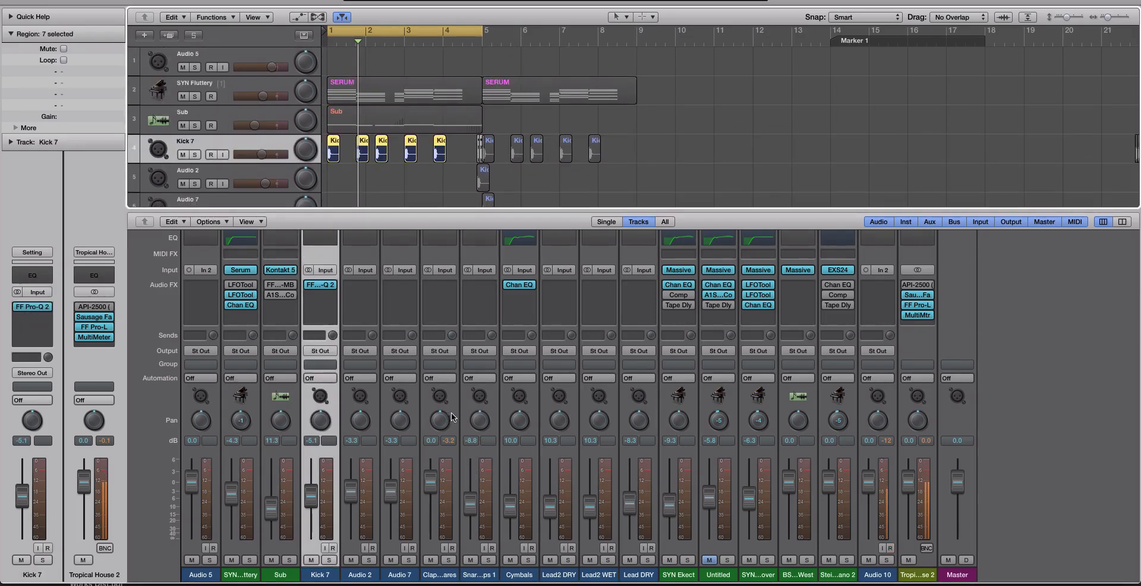
{"action": "scroll", "coordinate": [315, 89], "scroll_direction": "down", "scroll_amount": 4}
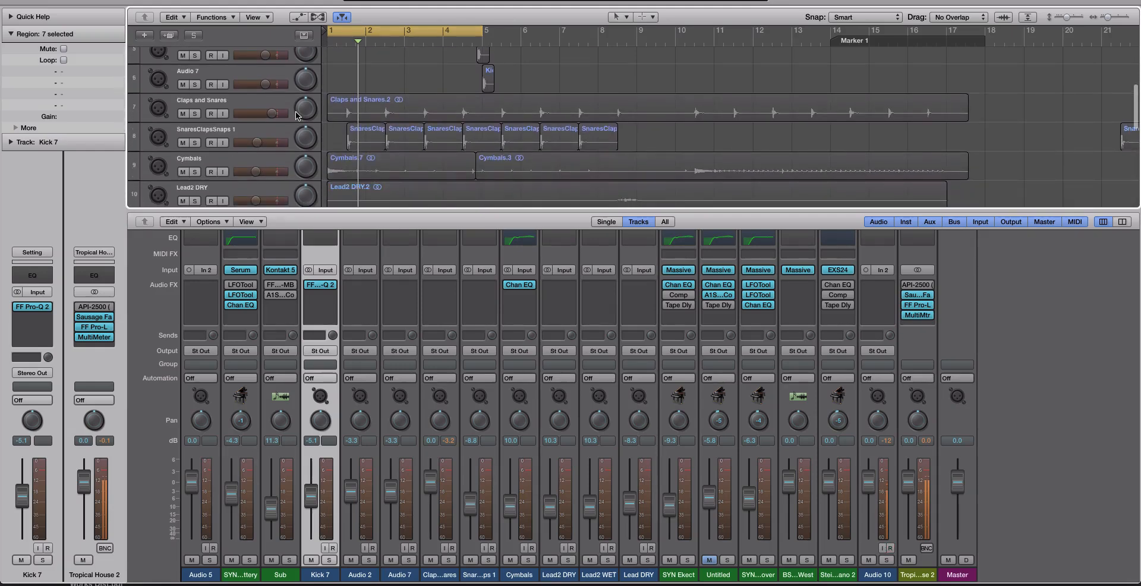
{"action": "left_click", "coordinate": [305, 105]}
{"action": "left_click", "coordinate": [358, 138], "text": "shift"}
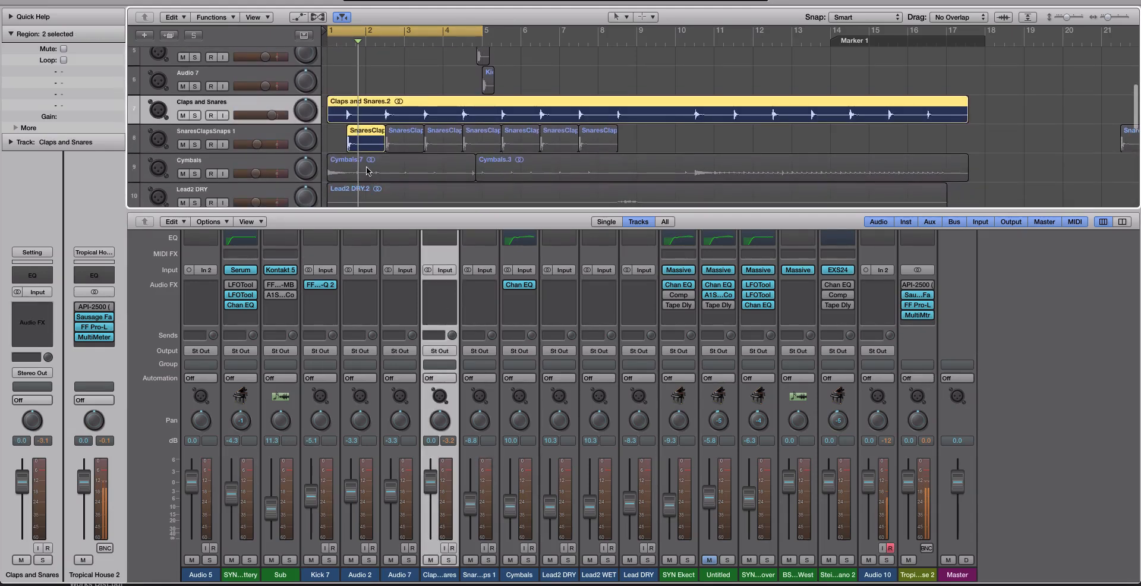
{"action": "left_click", "coordinate": [274, 129]}
{"action": "left_click", "coordinate": [274, 103]}
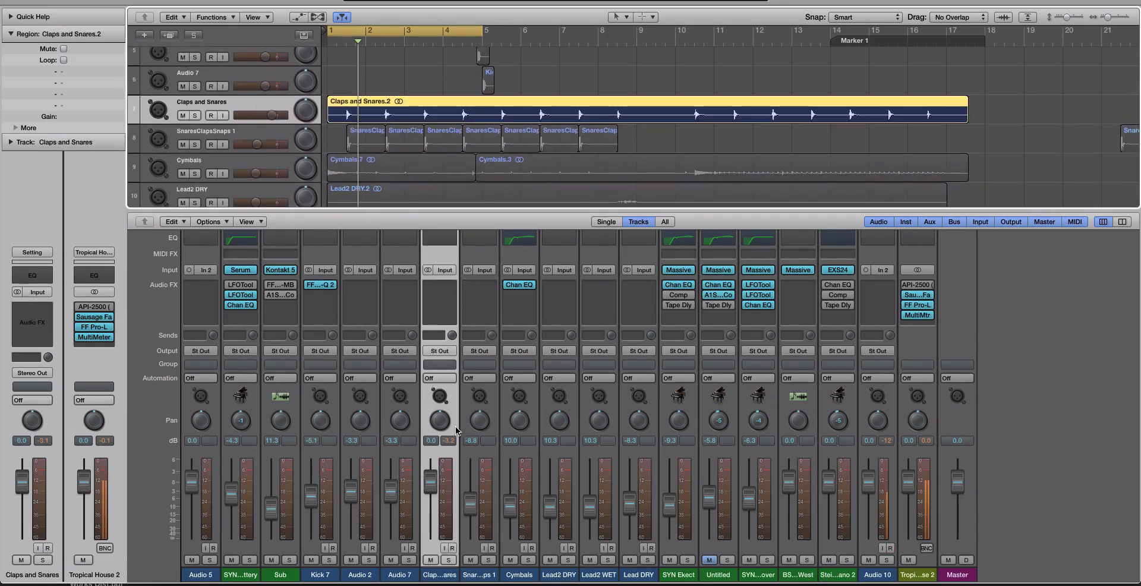
{"action": "left_click", "coordinate": [276, 133]}
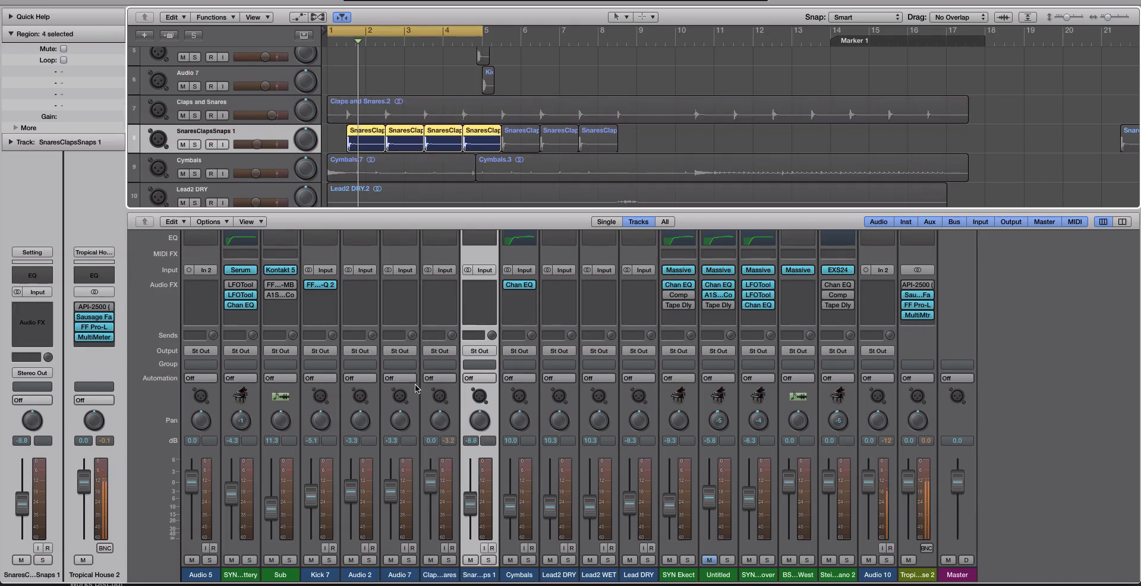
{"action": "left_click_drag", "start_coordinate": [438, 480], "coordinate": [438, 494]}
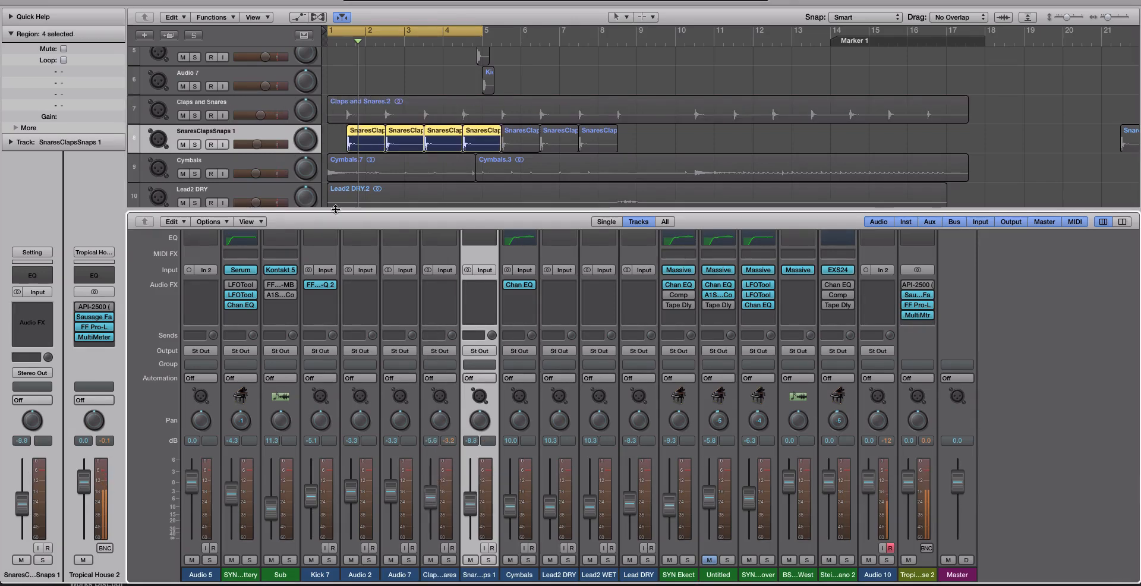
{"action": "left_click", "coordinate": [274, 109]}
{"action": "left_click_drag", "start_coordinate": [432, 486], "coordinate": [432, 488]}
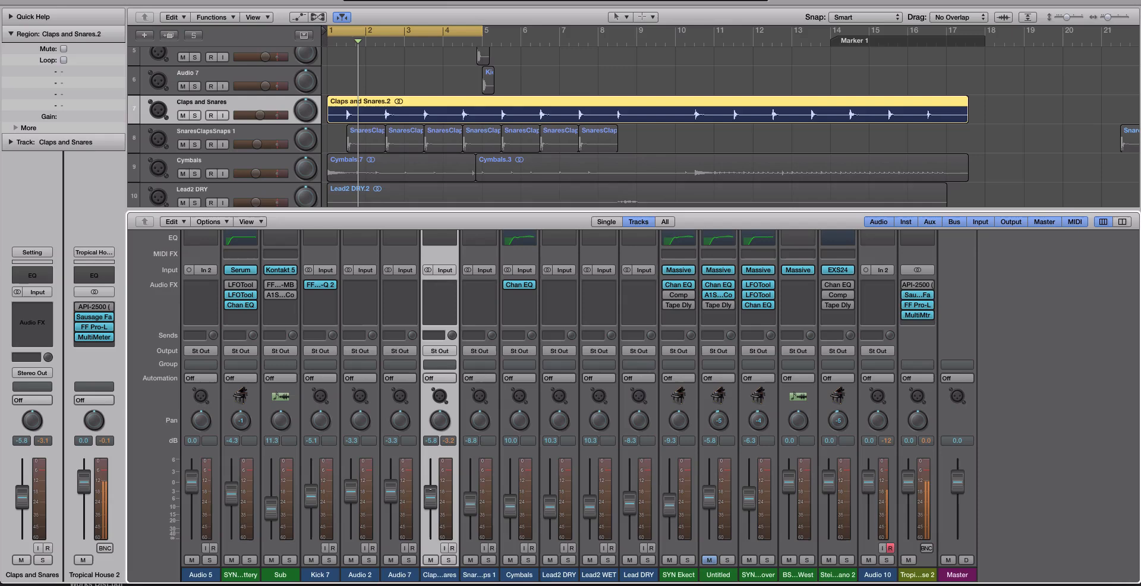
Solo the claps, first three SnaresClapsSnaps, looped kicks, Sub and first SERUM regions, hide the mixer and play them.
{"action": "left_click", "coordinate": [367, 141], "text": "shift"}
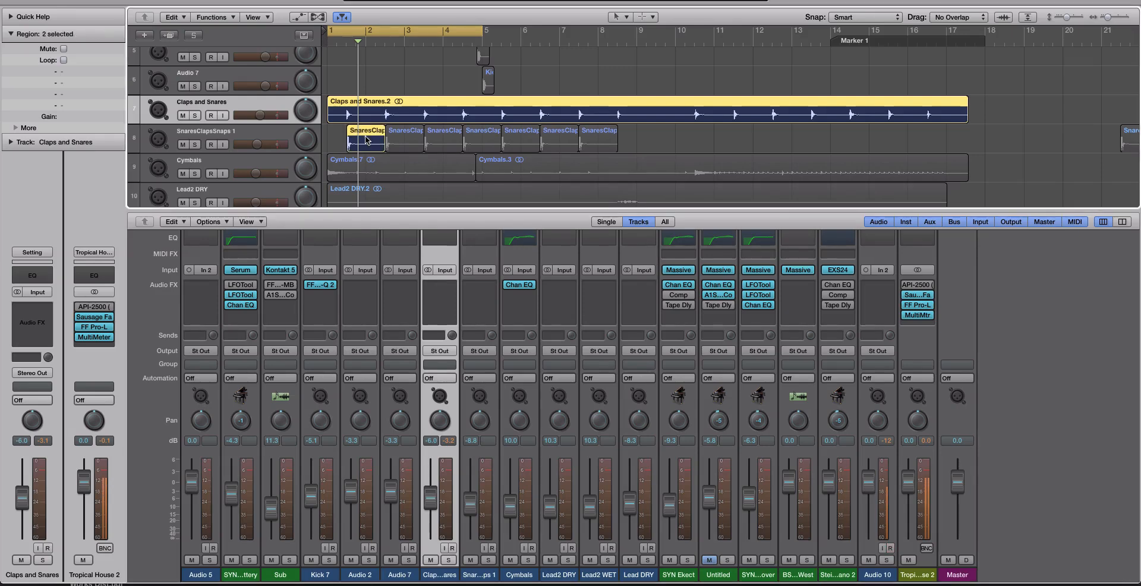
{"action": "left_click", "coordinate": [408, 148], "text": "shift"}
{"action": "left_click", "coordinate": [439, 149], "text": "shift"}
{"action": "scroll", "coordinate": [401, 135], "scroll_direction": "up", "scroll_amount": 5}
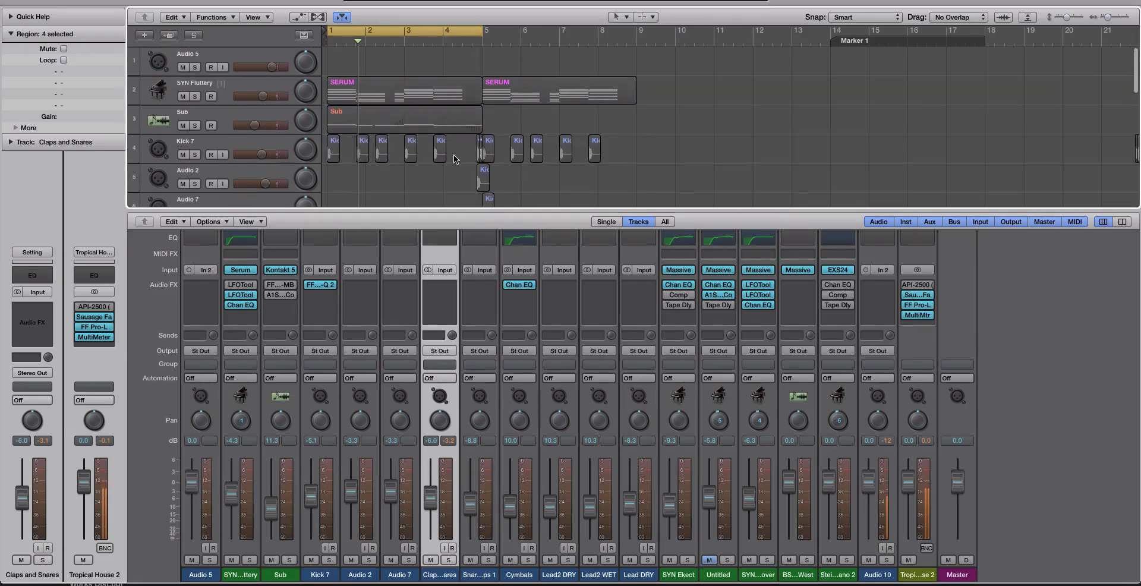
{"action": "left_click_drag", "start_coordinate": [455, 155], "coordinate": [325, 143]}
{"action": "left_click", "coordinate": [342, 118], "text": "shift"}
{"action": "left_click", "coordinate": [345, 89], "text": "shift"}
{"action": "scroll", "coordinate": [367, 112], "scroll_direction": "down", "scroll_amount": 1}
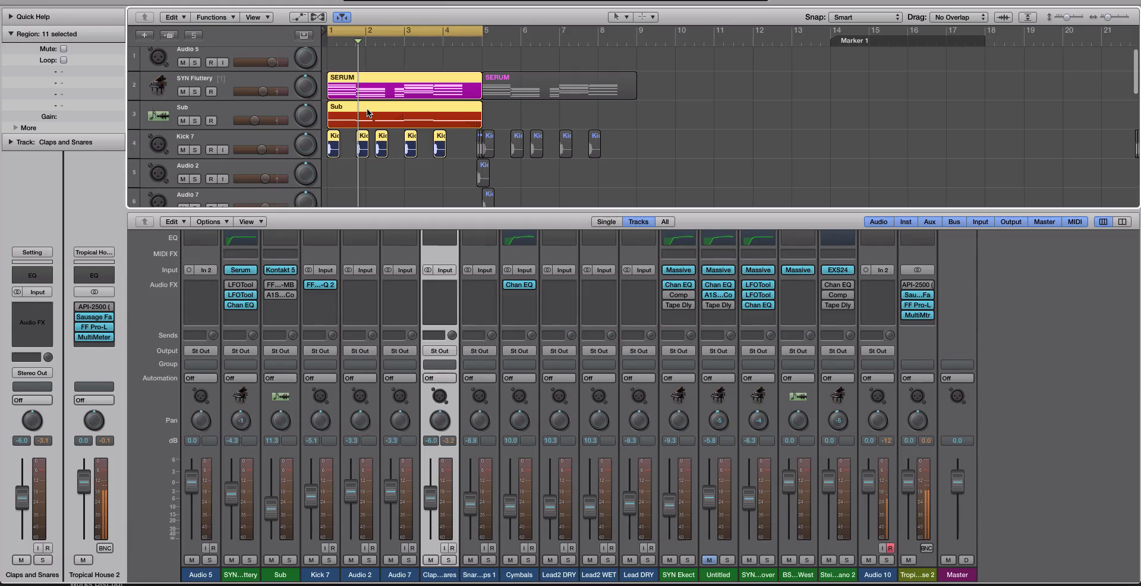
{"action": "key", "text": "x"}
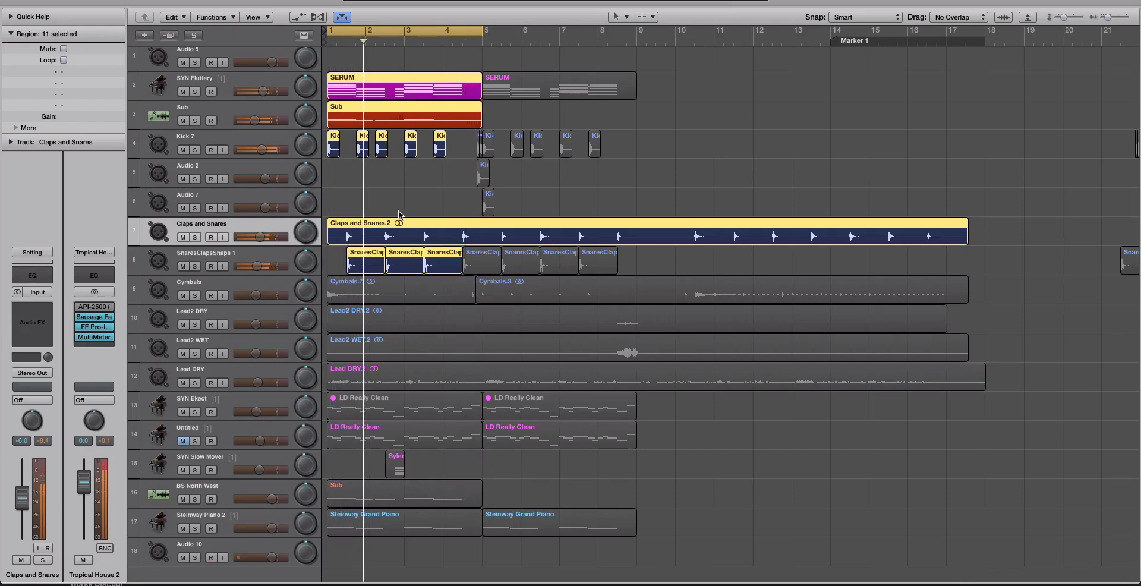
Lower the Sub track's volume to about -11.8 dB and deselect all regions.
{"action": "mouse_move", "coordinate": [254, 121]}
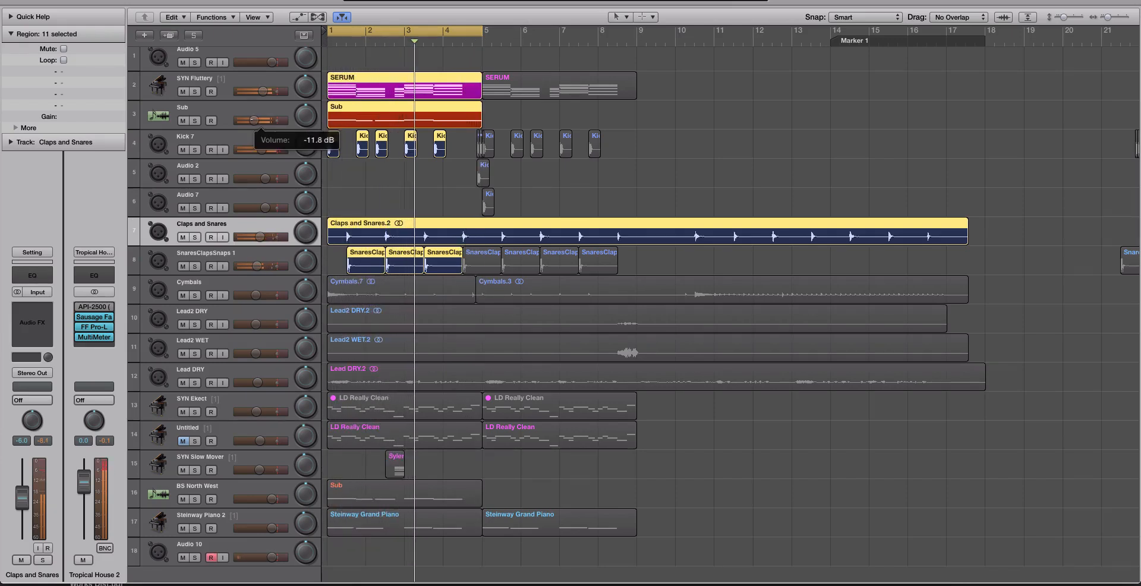
{"action": "left_click", "coordinate": [373, 195]}
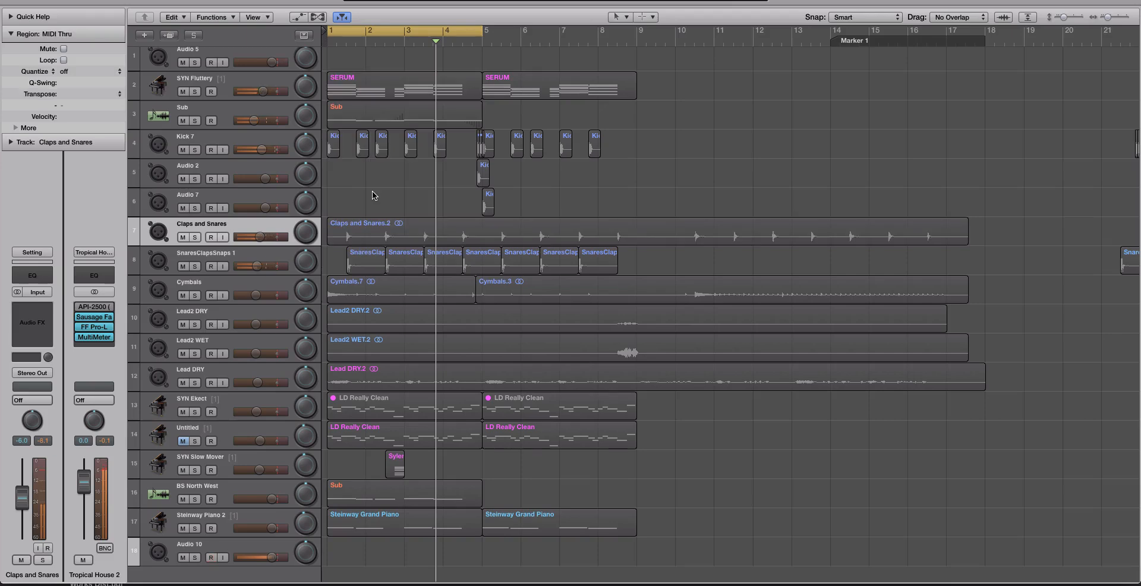
{"action": "key", "text": "ctrl+s"}
{"action": "key", "text": "ctrl+s"}
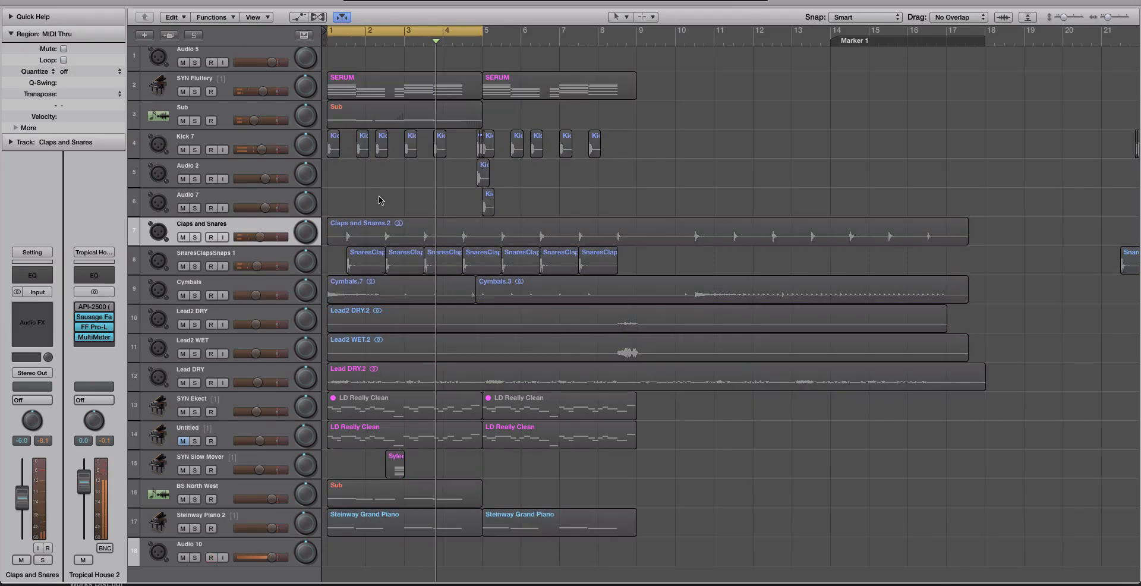
Lower the Cymbals track's volume to about -11.4 dB while playing it in solo.
{"action": "scroll", "coordinate": [368, 208], "scroll_direction": "right", "scroll_amount": 1}
{"action": "left_click", "coordinate": [291, 285]}
{"action": "scroll", "coordinate": [293, 287], "scroll_direction": "left", "scroll_amount": 2}
{"action": "mouse_move", "coordinate": [254, 295]}
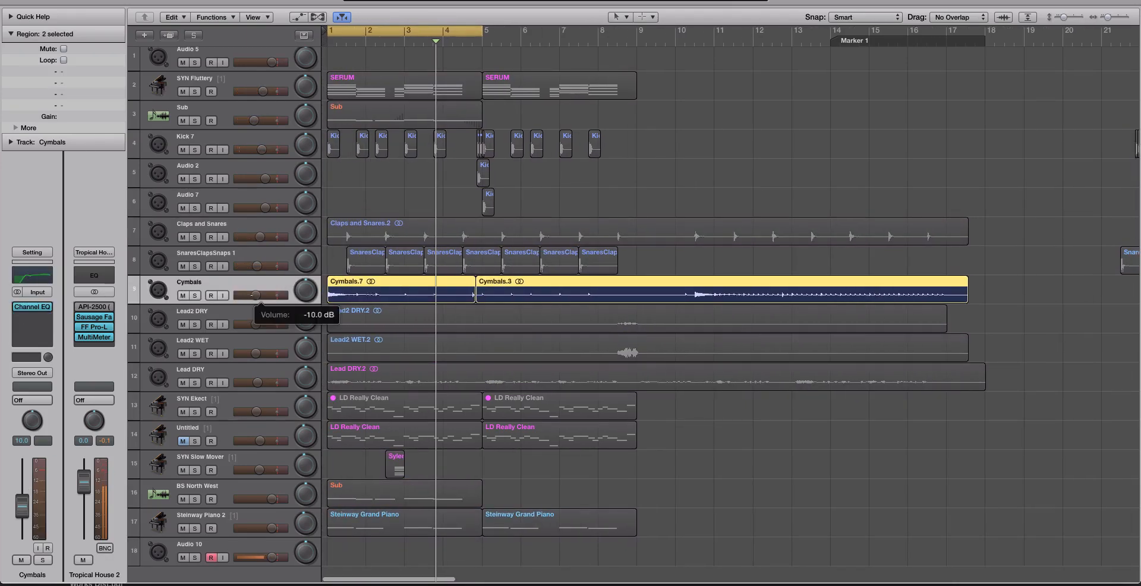
{"action": "left_click_drag", "start_coordinate": [249, 298], "coordinate": [249, 298]}
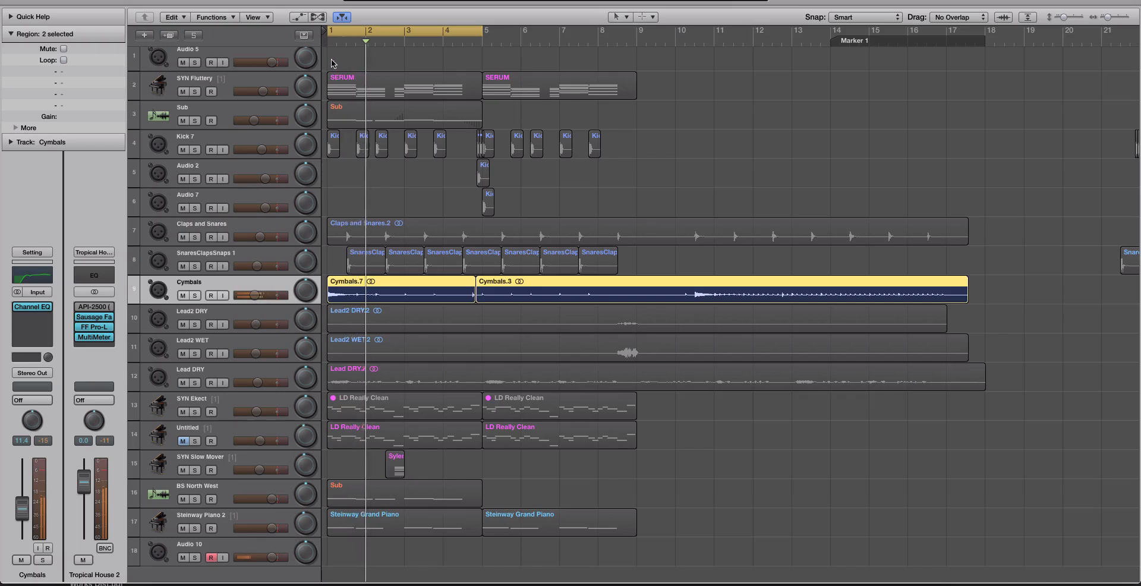
Solo the regions from SERUM down to Cymbals.7 within the first four bars and play the loop.
{"action": "left_click_drag", "start_coordinate": [331, 60], "coordinate": [445, 282]}
{"action": "key", "text": "space"}
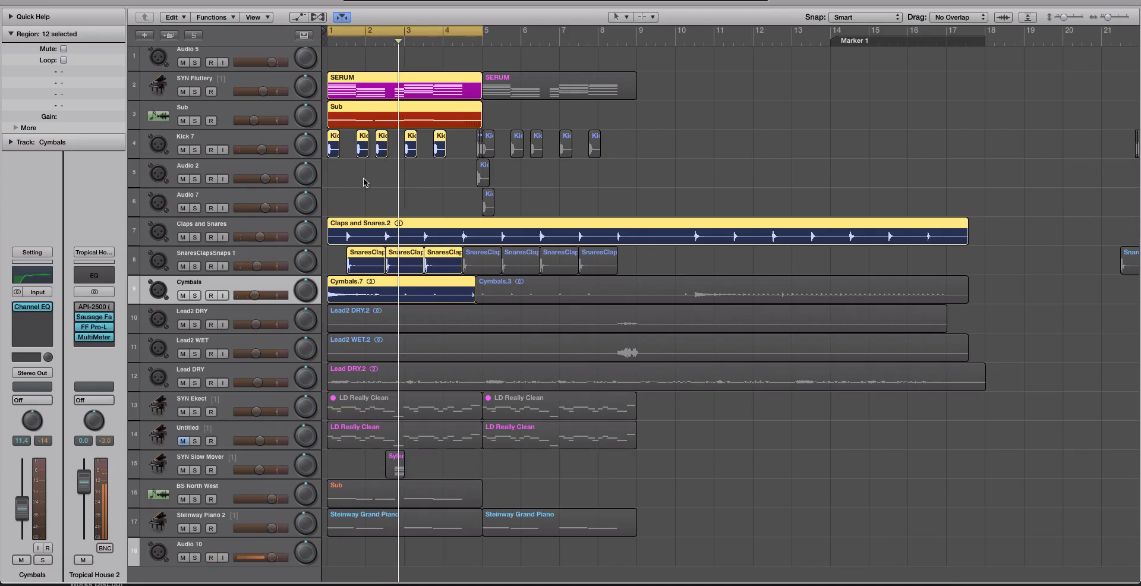
{"action": "scroll", "coordinate": [365, 183], "scroll_direction": "down", "scroll_amount": 1}
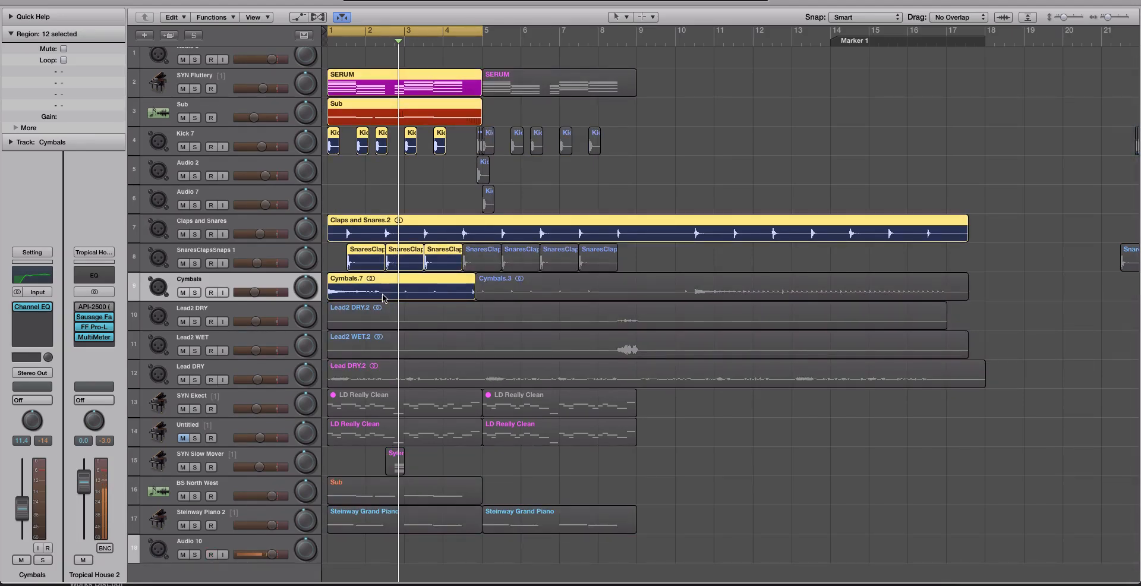
{"action": "scroll", "coordinate": [383, 297], "scroll_direction": "down", "scroll_amount": 2}
{"action": "scroll", "coordinate": [357, 340], "scroll_direction": "down", "scroll_amount": 2}
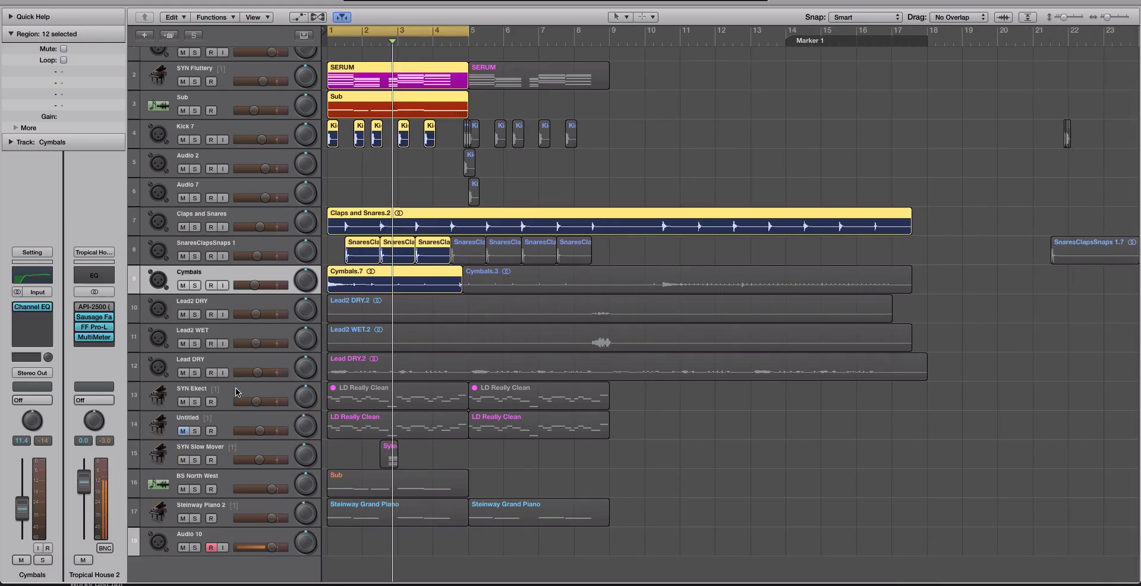
Lower the Lead DRY track's volume to about -12.6 dB, audition its region in solo and turn solo off.
{"action": "left_click", "coordinate": [249, 364]}
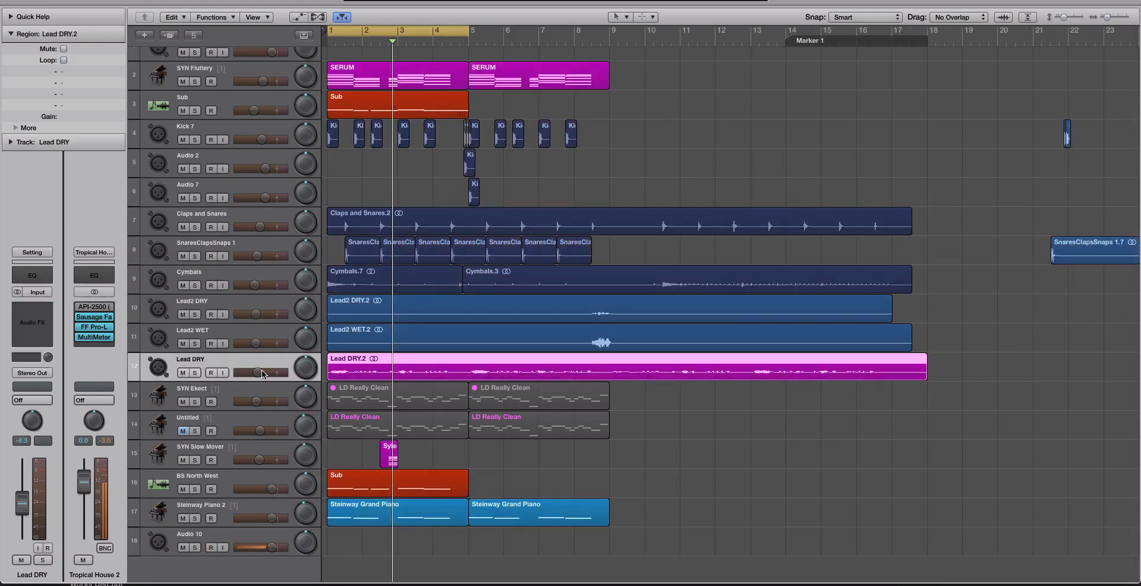
{"action": "left_click_drag", "start_coordinate": [259, 373], "coordinate": [254, 372]}
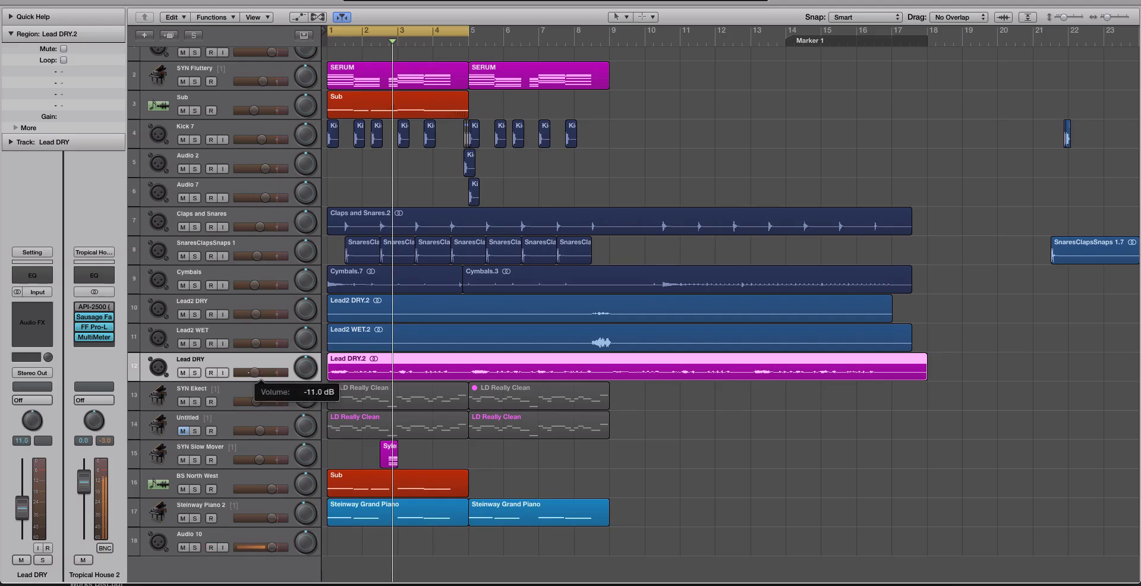
{"action": "left_click", "coordinate": [366, 369]}
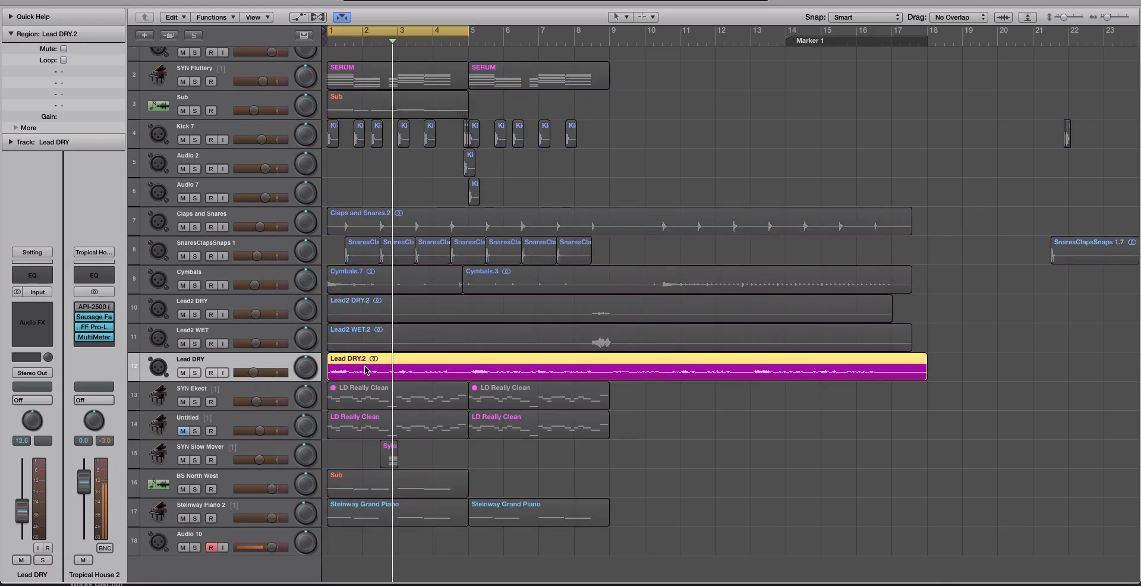
{"action": "key", "text": "space"}
{"action": "key", "text": "ctrl+s"}
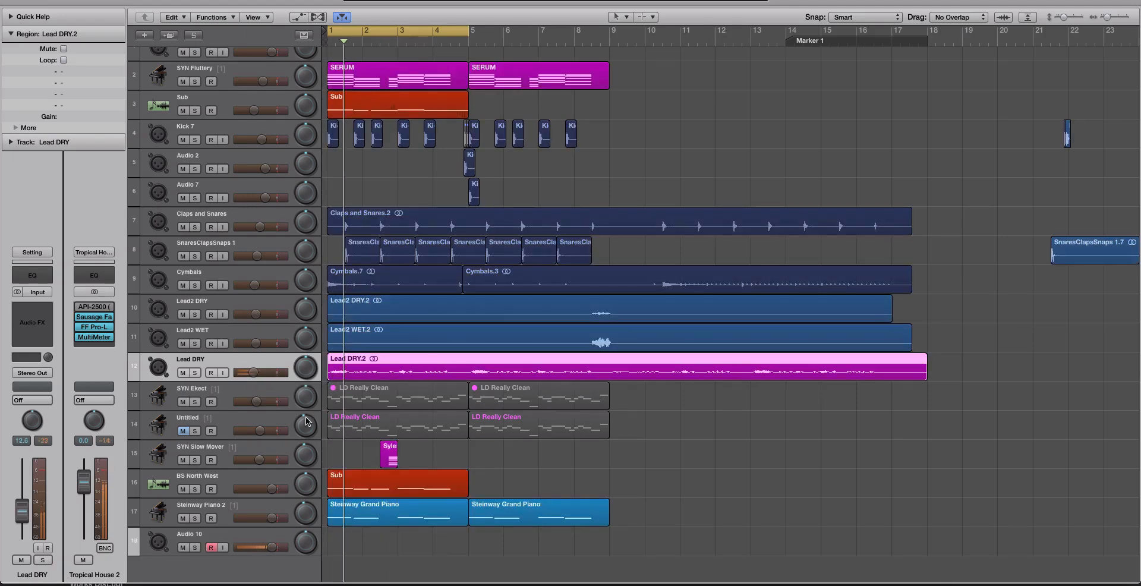
Audition the BS North West track in solo, turn solo off and mute the Steinway Piano 2 track.
{"action": "left_click", "coordinate": [249, 476]}
{"action": "key", "text": "ctrl+s"}
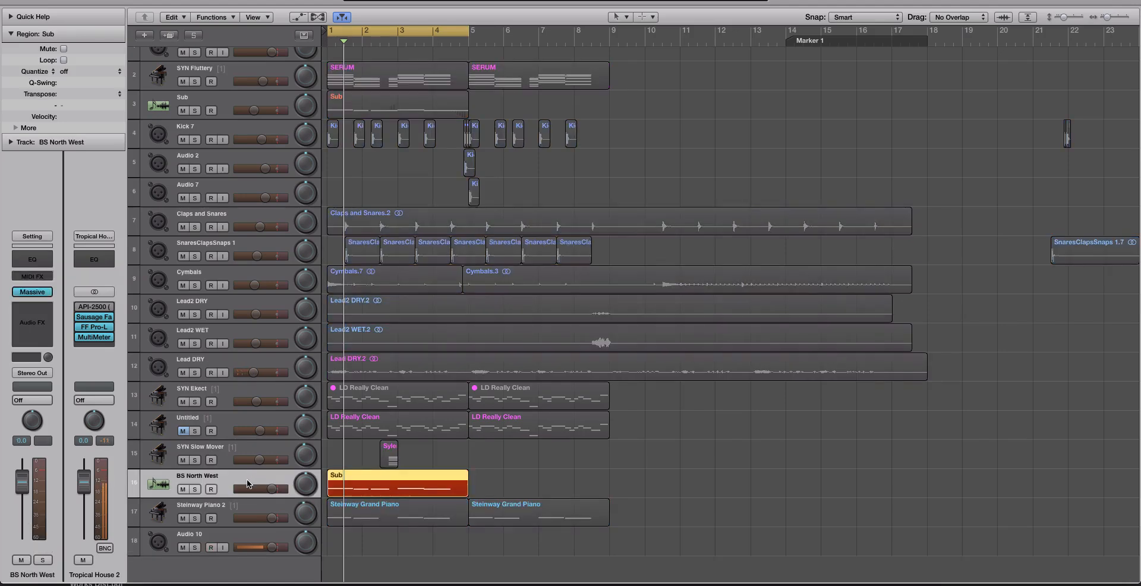
{"action": "key", "text": "ctrl+s"}
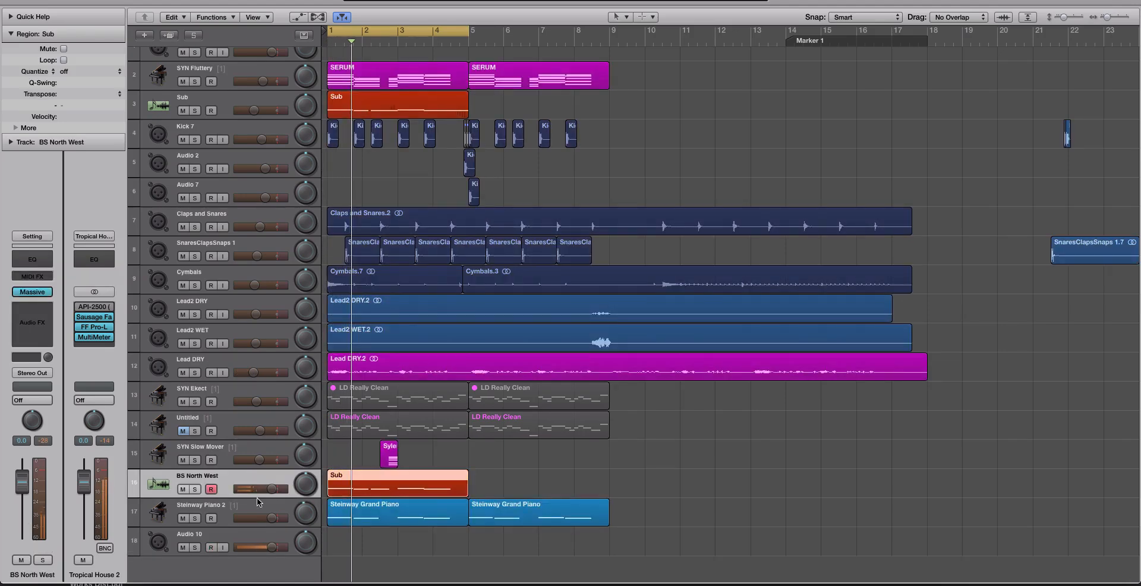
{"action": "left_click", "coordinate": [184, 519]}
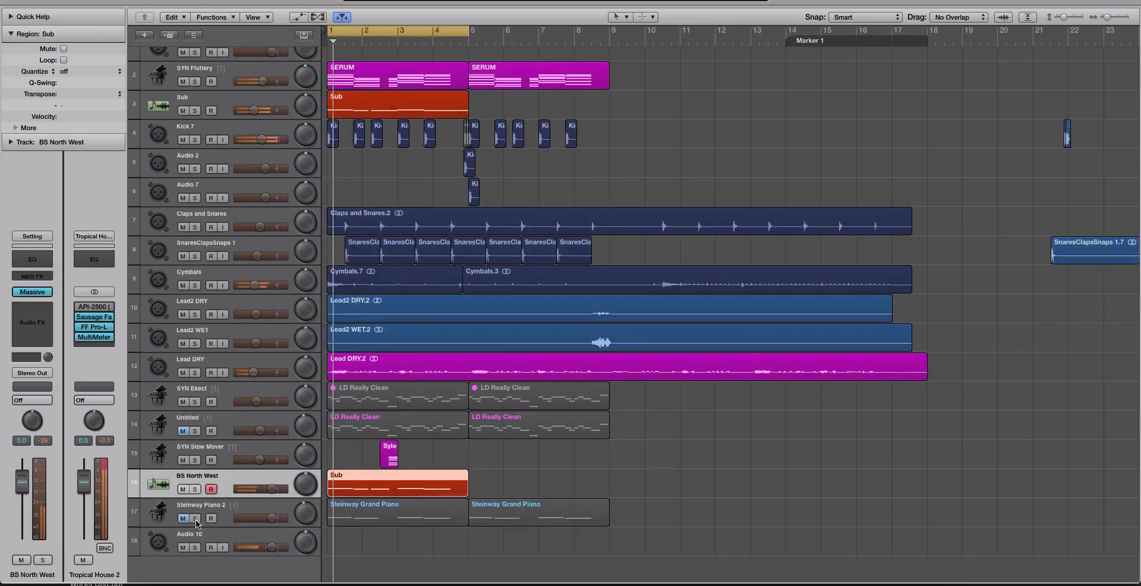
Move the BS North West track directly below the Sub track and solo both Sub regions.
{"action": "left_click_drag", "start_coordinate": [273, 490], "coordinate": [254, 120]}
{"action": "key", "text": "ctrl+s"}
{"action": "left_click_drag", "start_coordinate": [521, 110], "coordinate": [404, 128]}
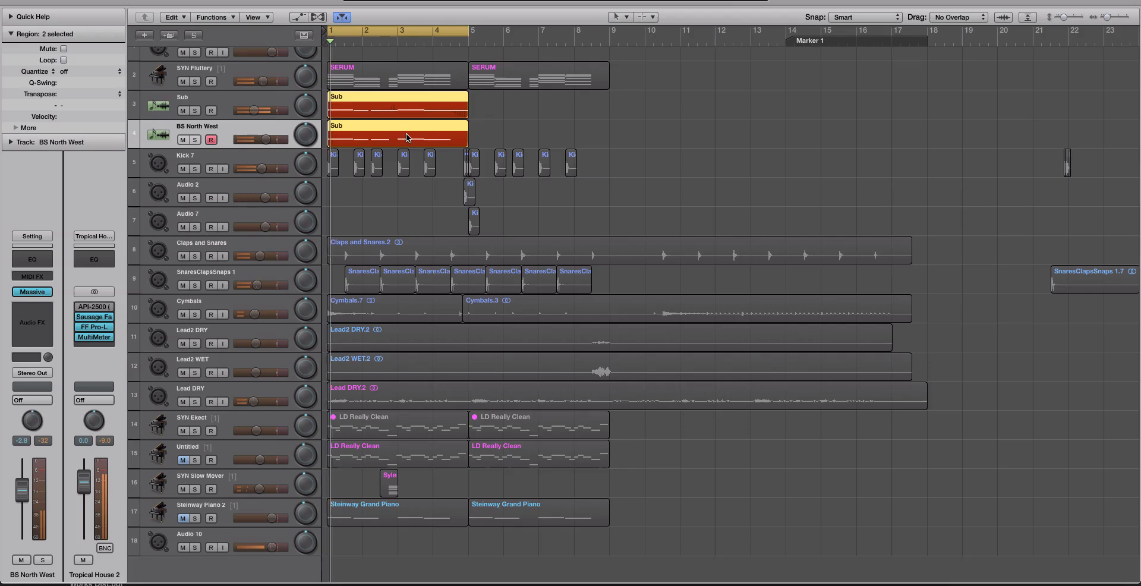
Lower the BS North West track's volume to about -4.2 dB and turn solo off.
{"action": "left_click_drag", "start_coordinate": [267, 140], "coordinate": [262, 140]}
{"action": "key", "text": "ctrl+s"}
{"action": "scroll", "coordinate": [302, 300], "scroll_direction": "down", "scroll_amount": 1}
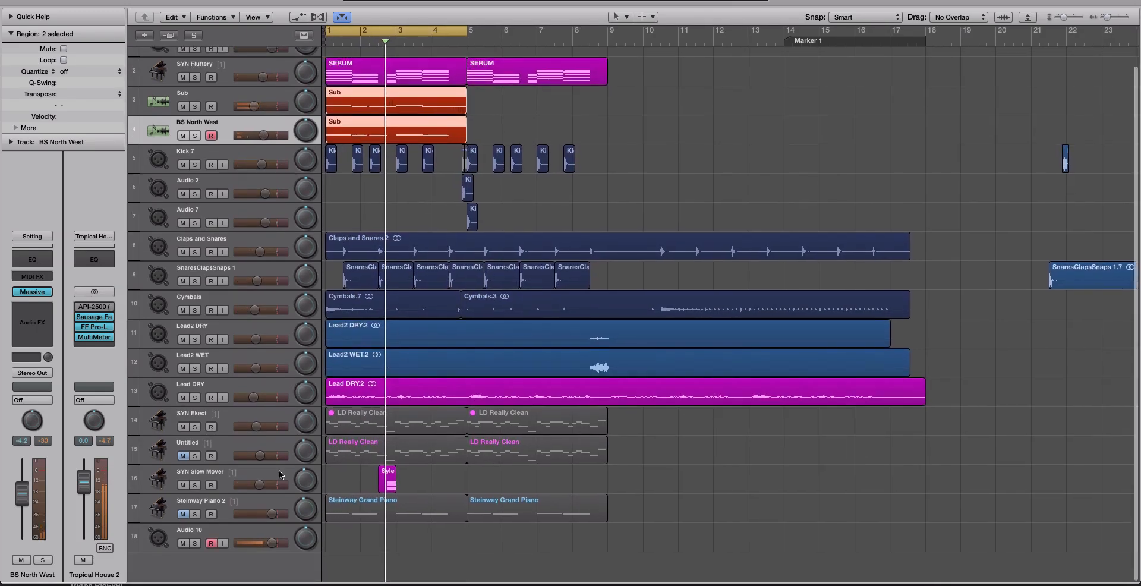
Unmute the Steinway Piano 2 track, lower its volume to about -7.4 dB and play the loop with the full mix.
{"action": "left_click", "coordinate": [264, 502]}
{"action": "left_click", "coordinate": [183, 514]}
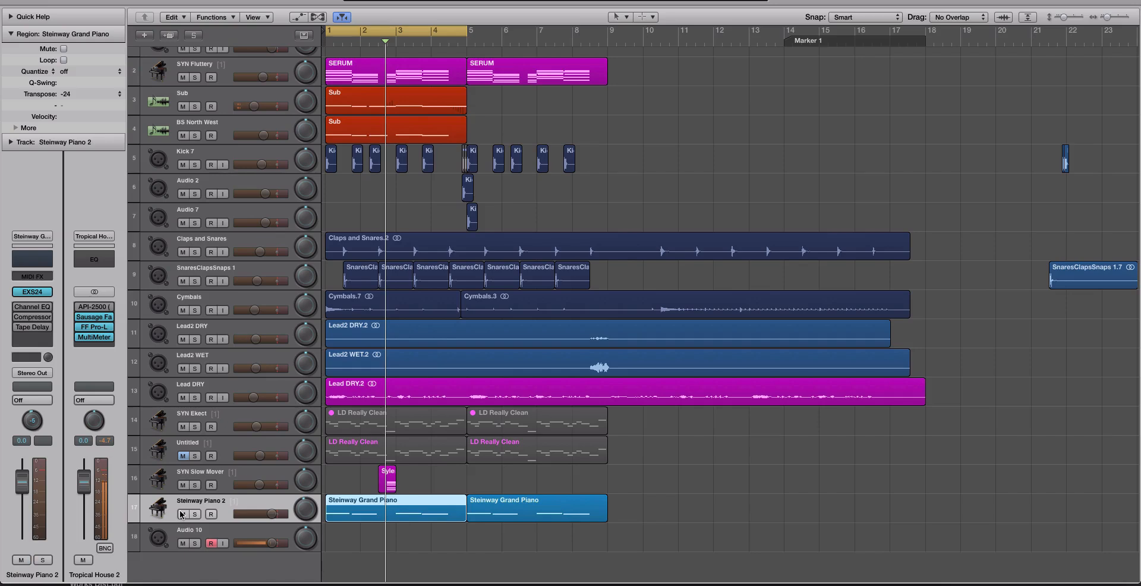
{"action": "key", "text": "space"}
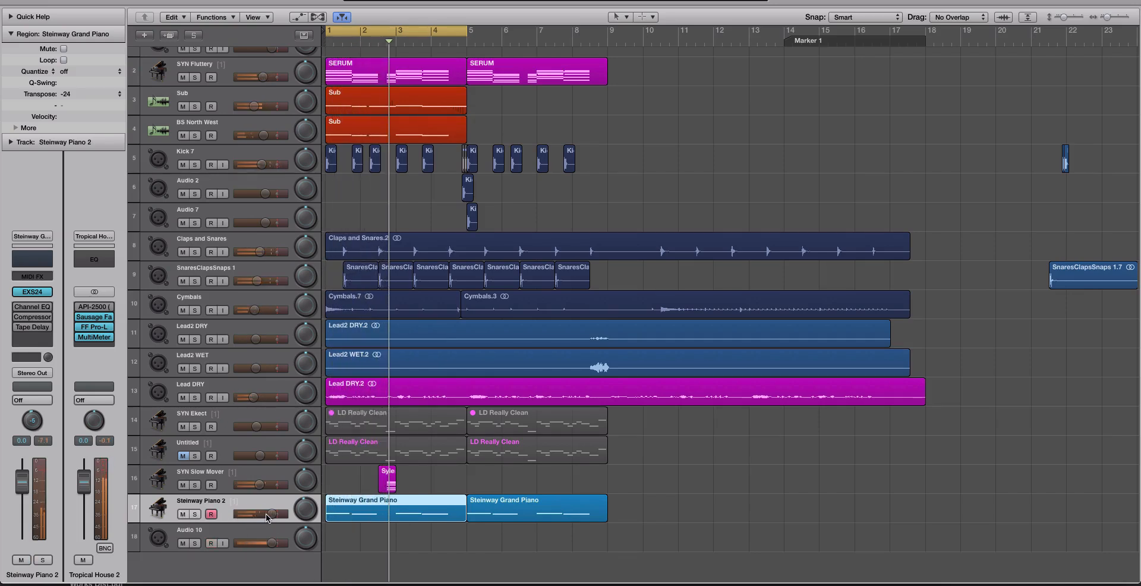
{"action": "left_click_drag", "start_coordinate": [261, 514], "coordinate": [256, 515]}
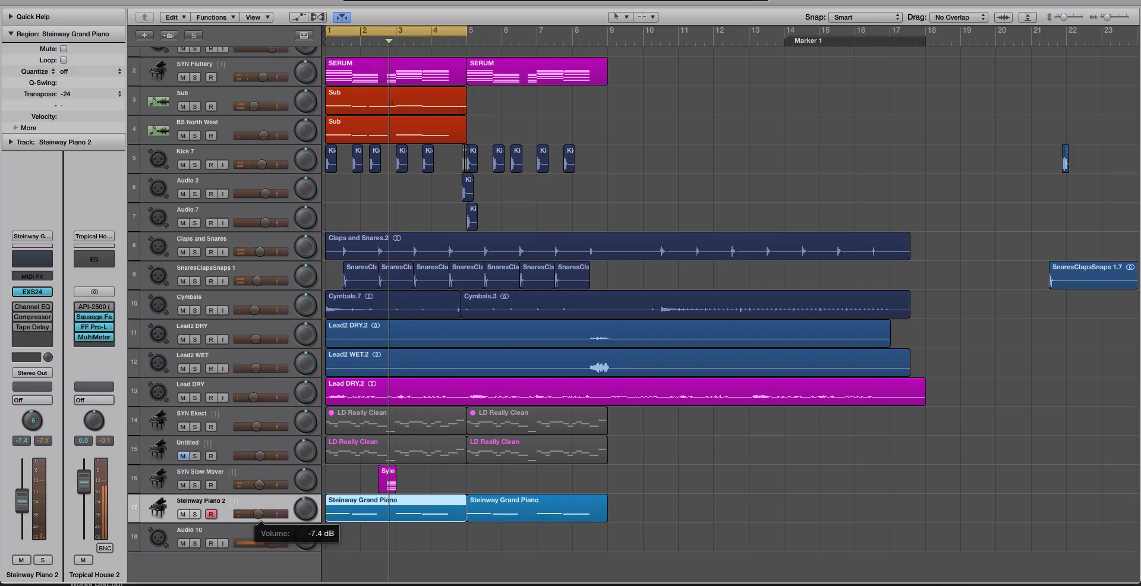
{"action": "key", "text": "space"}
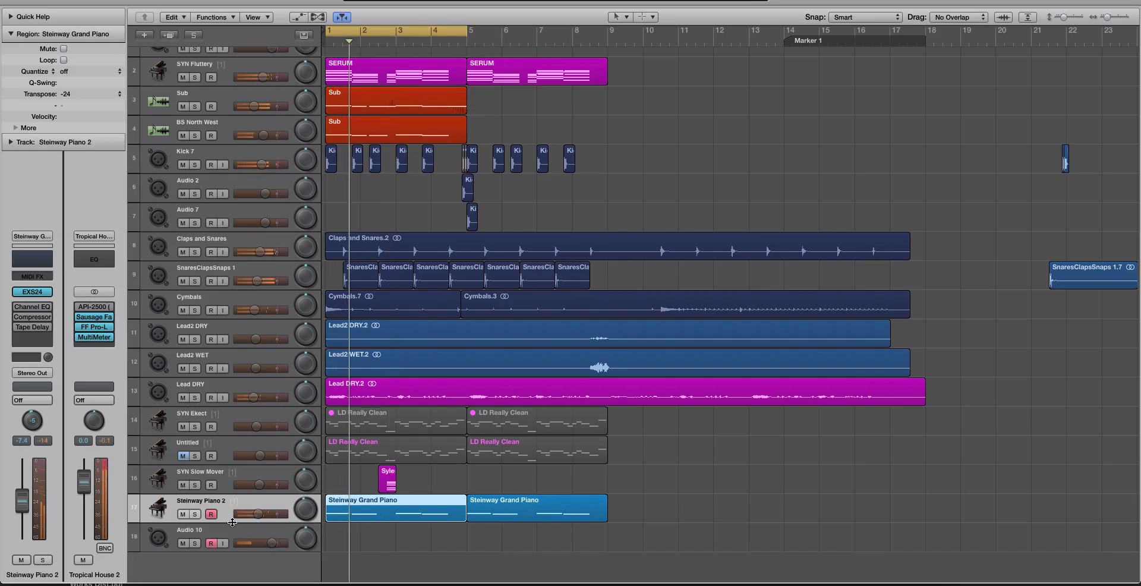
{"action": "key", "text": "alt+space"}
{"action": "key", "text": "alt+space"}
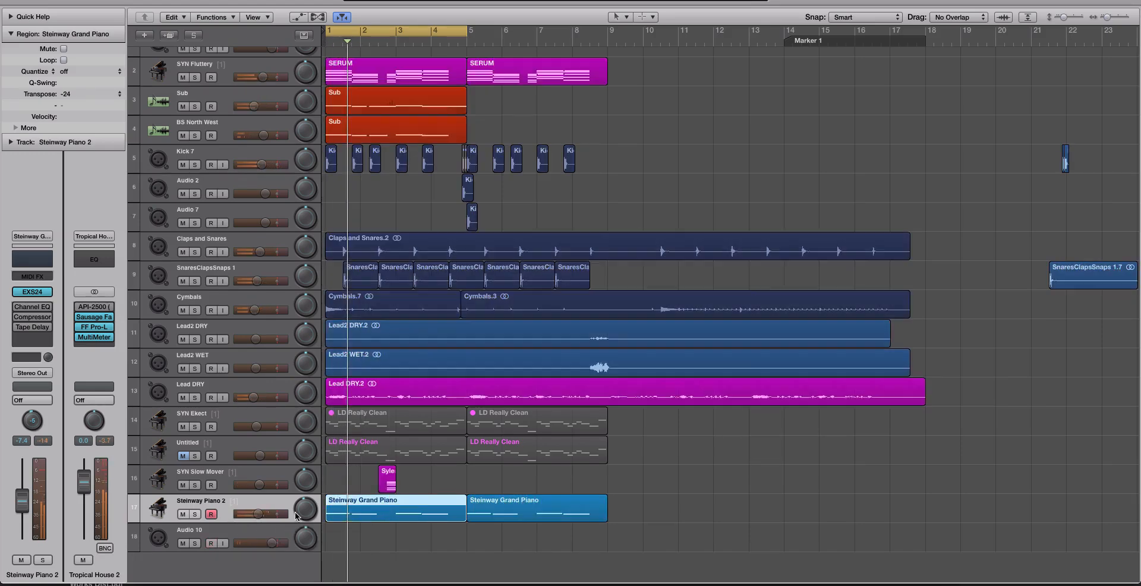
{"action": "key", "text": "space"}
Mute the Sub and BS North West tracks and lower the Steinway Piano 2 track's volume to about -12.2 dB.
{"action": "left_click", "coordinate": [183, 107]}
{"action": "left_click", "coordinate": [184, 136]}
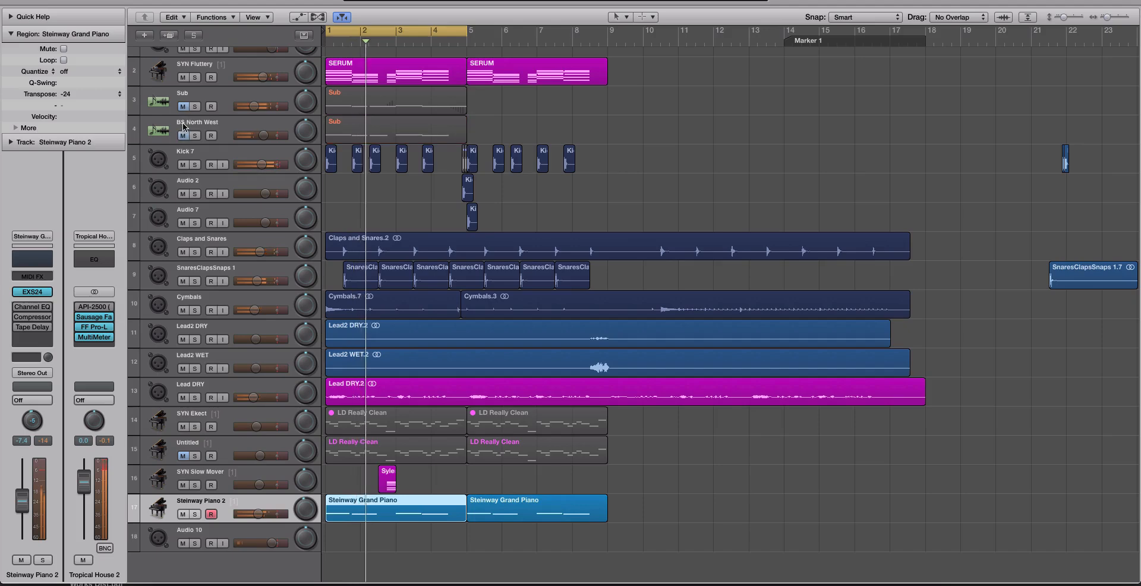
{"action": "scroll", "coordinate": [487, 91], "scroll_direction": "up", "scroll_amount": 2}
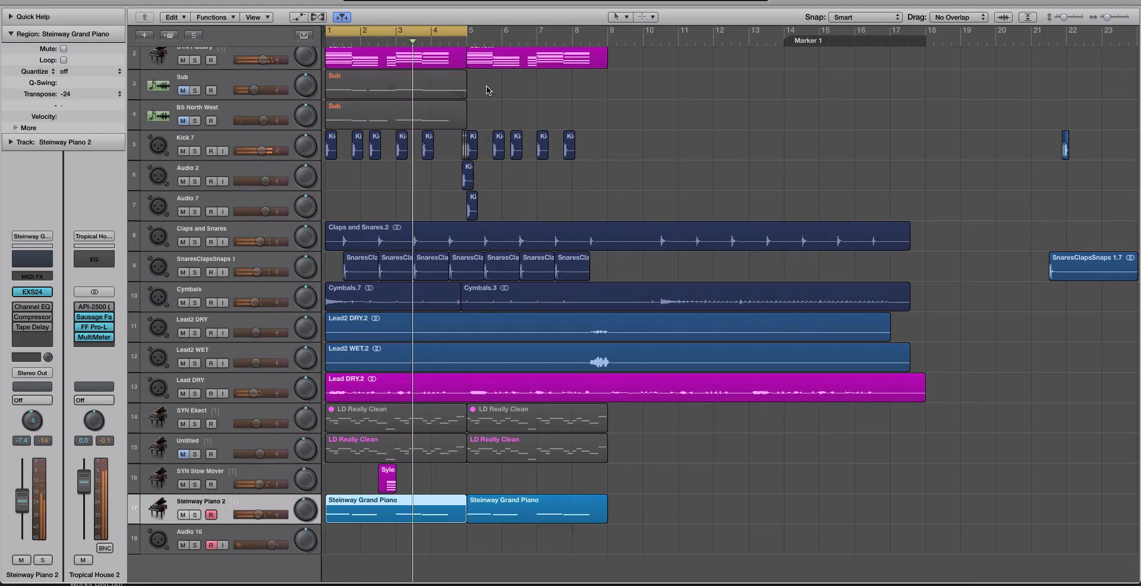
{"action": "scroll", "coordinate": [487, 91], "scroll_direction": "left", "scroll_amount": 1}
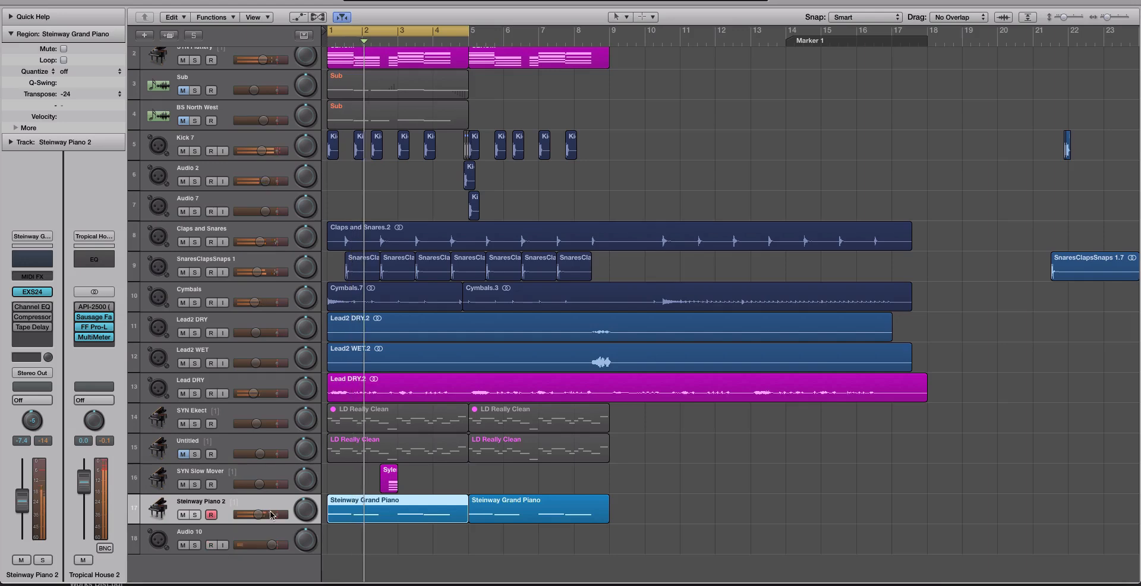
{"action": "left_click_drag", "start_coordinate": [271, 516], "coordinate": [254, 515]}
{"action": "key", "text": "space"}
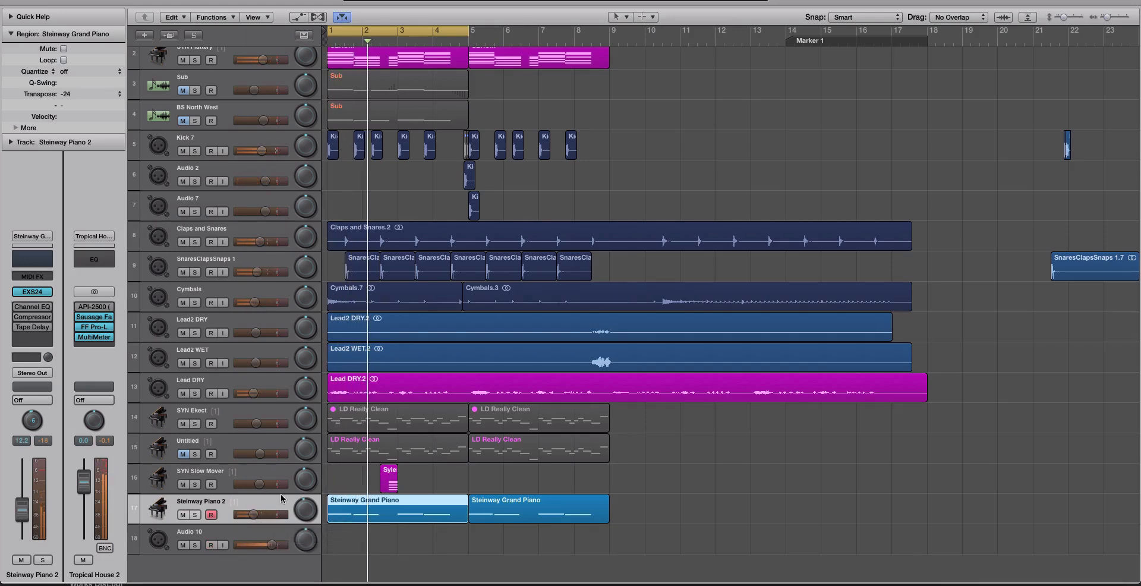
Switch the Steinway Piano 2 track's solo on and off, and unmute the Sub and BS North West tracks.
{"action": "key", "text": "s"}
{"action": "key", "text": "s"}
{"action": "scroll", "coordinate": [356, 309], "scroll_direction": "up", "scroll_amount": 3}
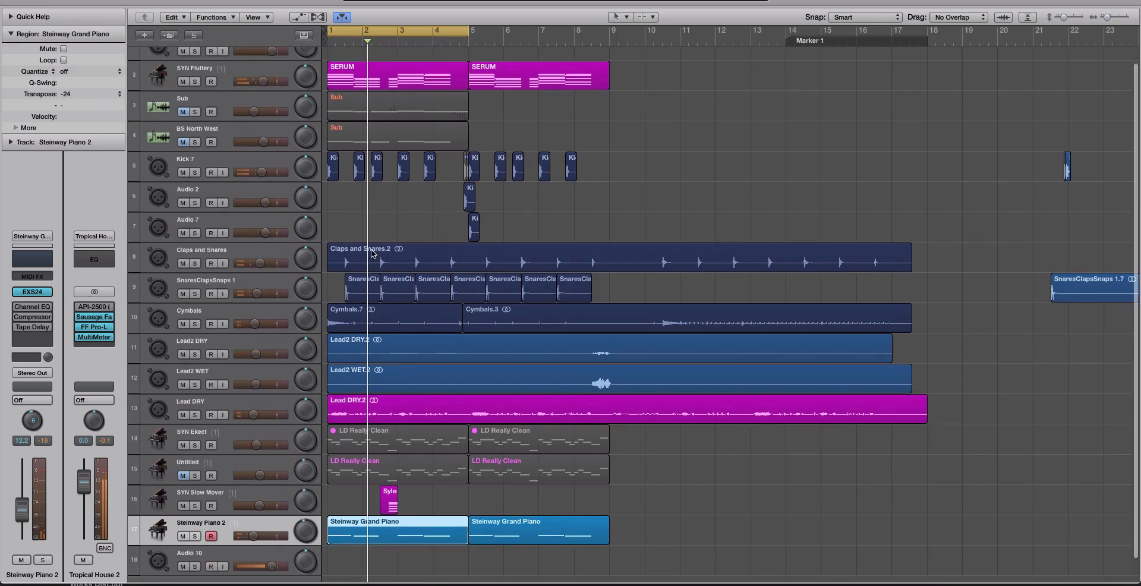
{"action": "left_click_drag", "start_coordinate": [185, 128], "coordinate": [183, 146]}
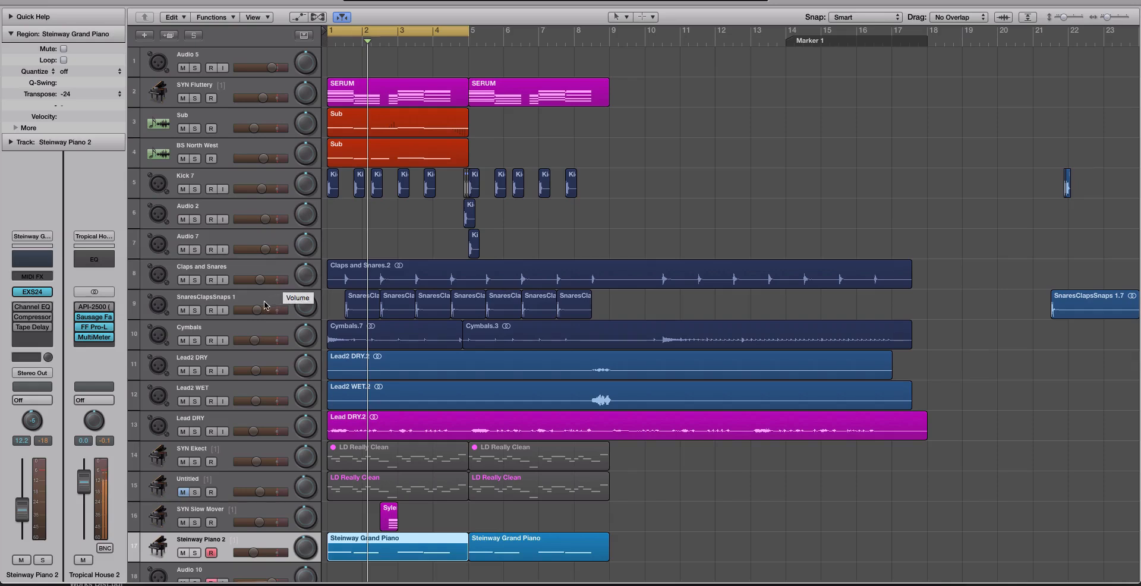
Create a duplicate of the Cymbals track with its settings and copy both Cymbals regions onto it.
{"action": "left_click", "coordinate": [270, 333]}
{"action": "key", "text": "alt+super+a"}
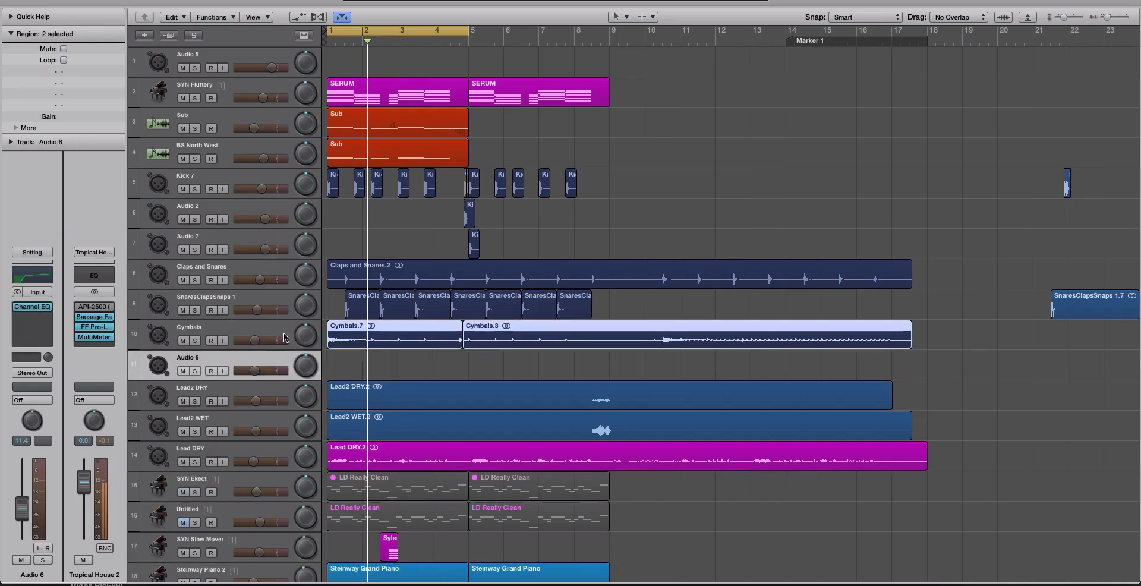
{"action": "left_click_drag", "start_coordinate": [389, 352], "coordinate": [388, 352]}
Pan the Cymbals track left and its duplicate about 36 right, and lower the duplicate's volume to about -15.4 dB.
{"action": "left_click_drag", "start_coordinate": [305, 336], "coordinate": [305, 358]}
{"action": "left_click_drag", "start_coordinate": [306, 366], "coordinate": [306, 345]}
{"action": "left_click_drag", "start_coordinate": [255, 371], "coordinate": [250, 370]}
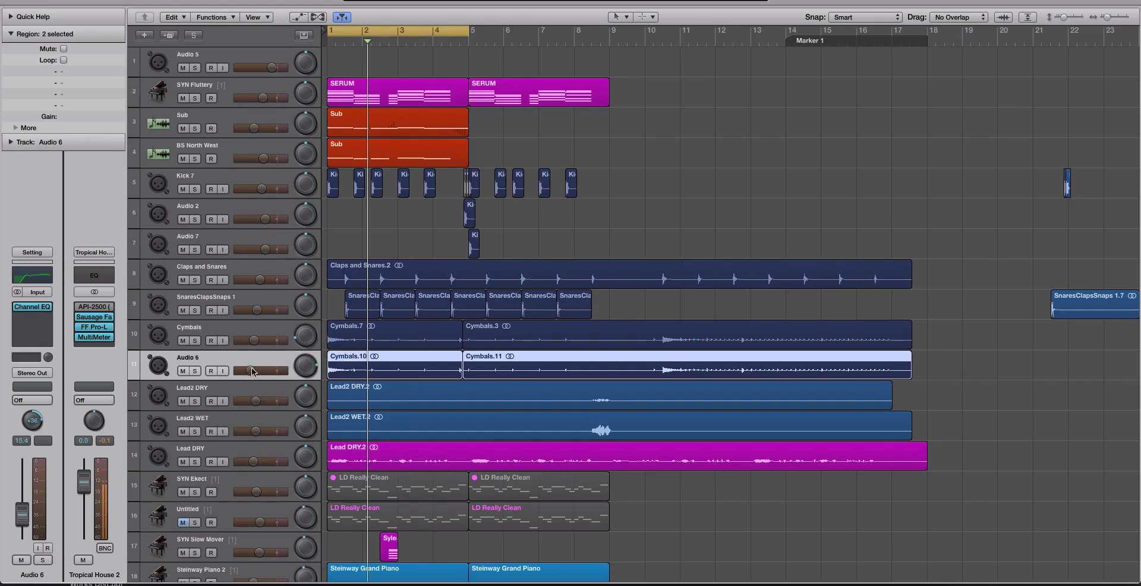
Play the duplicated cymbal regions in solo and adjust the 1200 Hz band in that track's Channel EQ.
{"action": "key", "text": "space"}
{"action": "key", "text": "ctrl+s"}
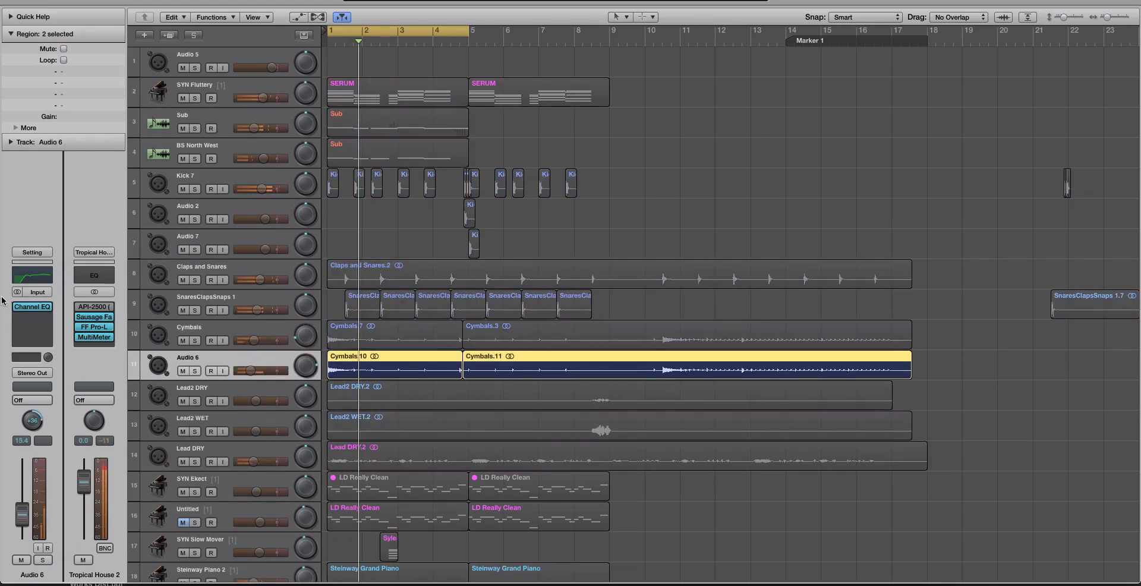
{"action": "left_click", "coordinate": [33, 307]}
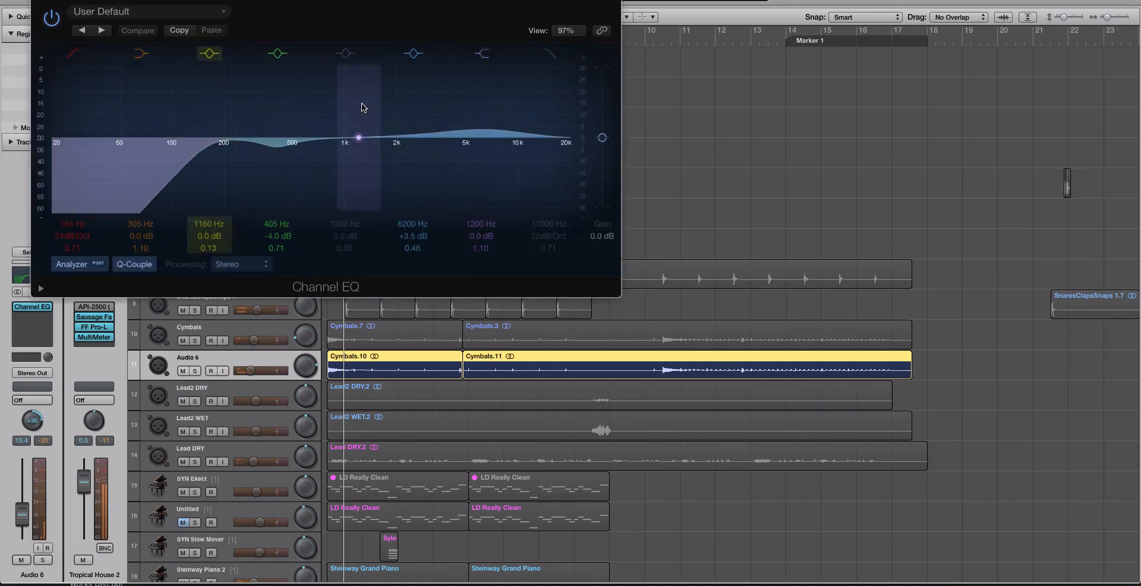
{"action": "left_click_drag", "start_coordinate": [359, 109], "coordinate": [360, 140]}
{"action": "left_click", "coordinate": [33, 1]}
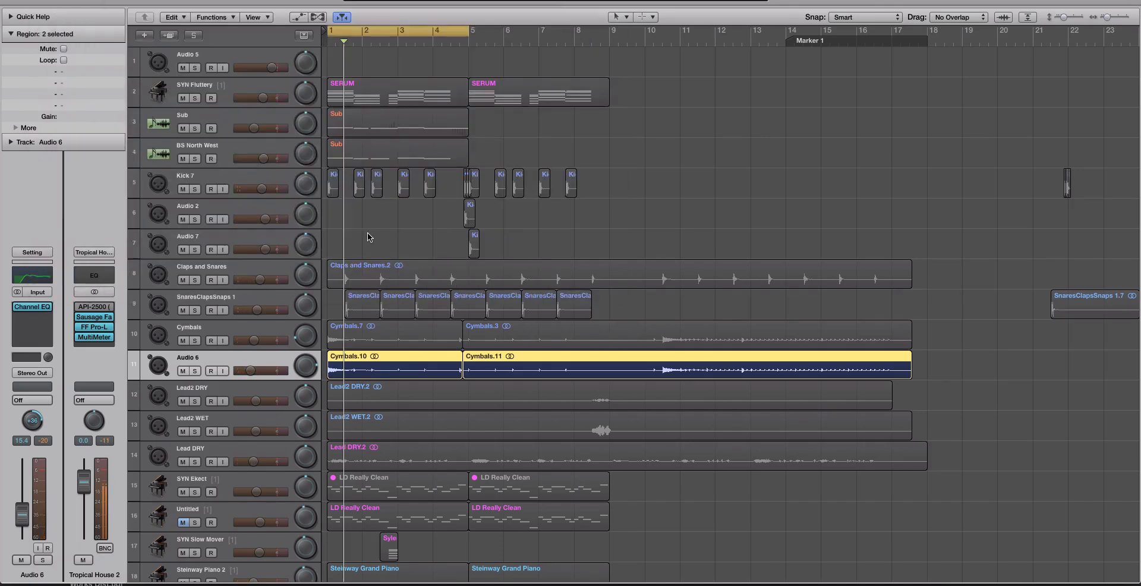
Add the Cymbals.7 region to the solo selection and compare the panned cymbals in solo and in the full mix.
{"action": "left_click", "coordinate": [394, 341], "text": "shift"}
{"action": "key", "text": "space"}
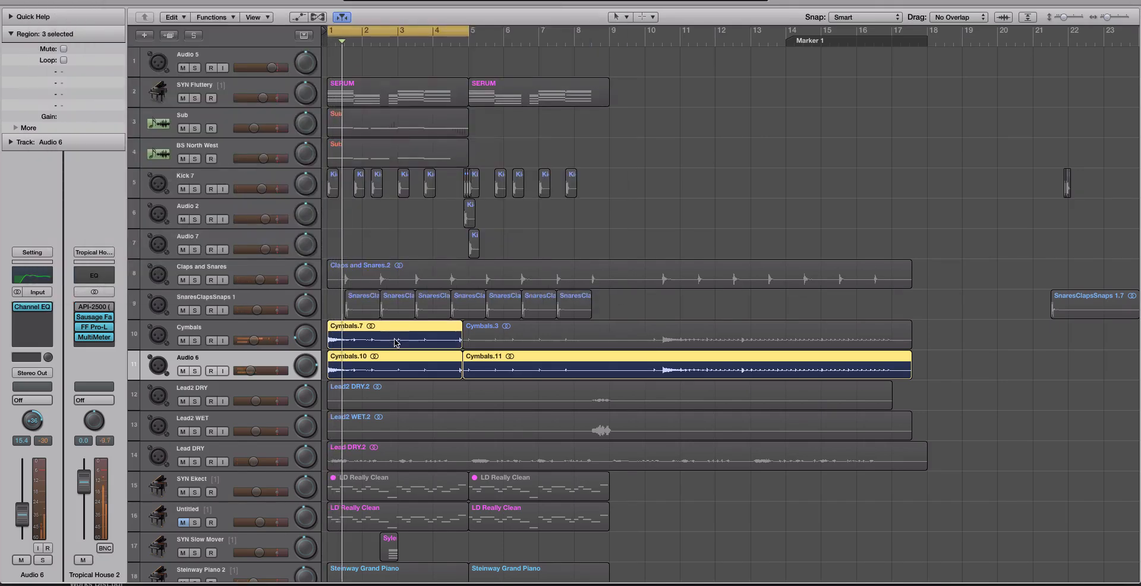
{"action": "key", "text": "space"}
{"action": "key", "text": "ctrl+s"}
{"action": "key", "text": "space"}
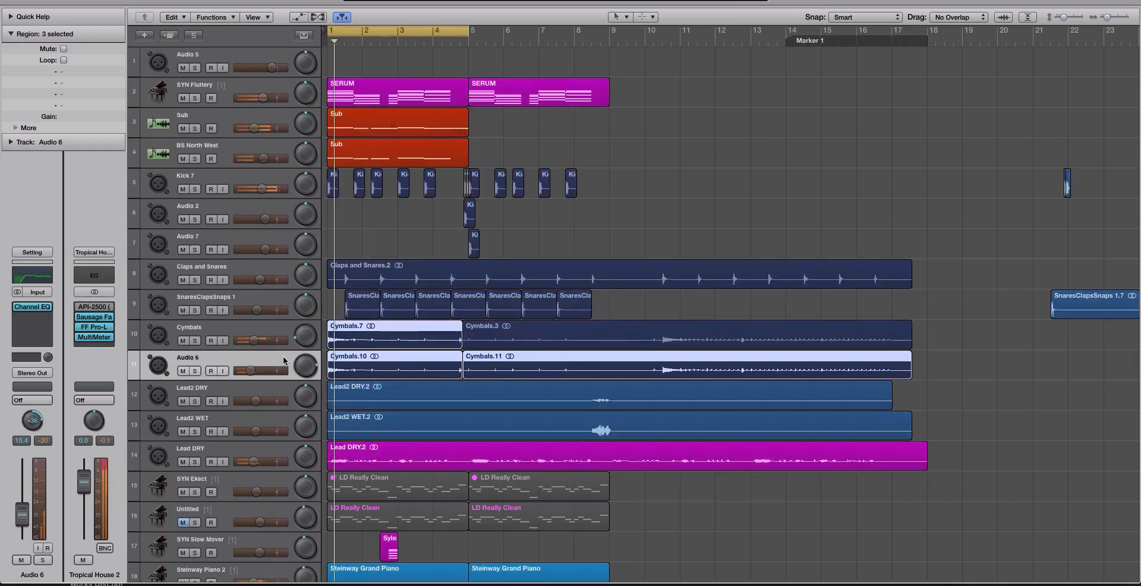
Raise the duplicated Cymbals track's volume to about -11.4 dB while auditioning it in solo, and turn solo off.
{"action": "key", "text": "ctrl+s"}
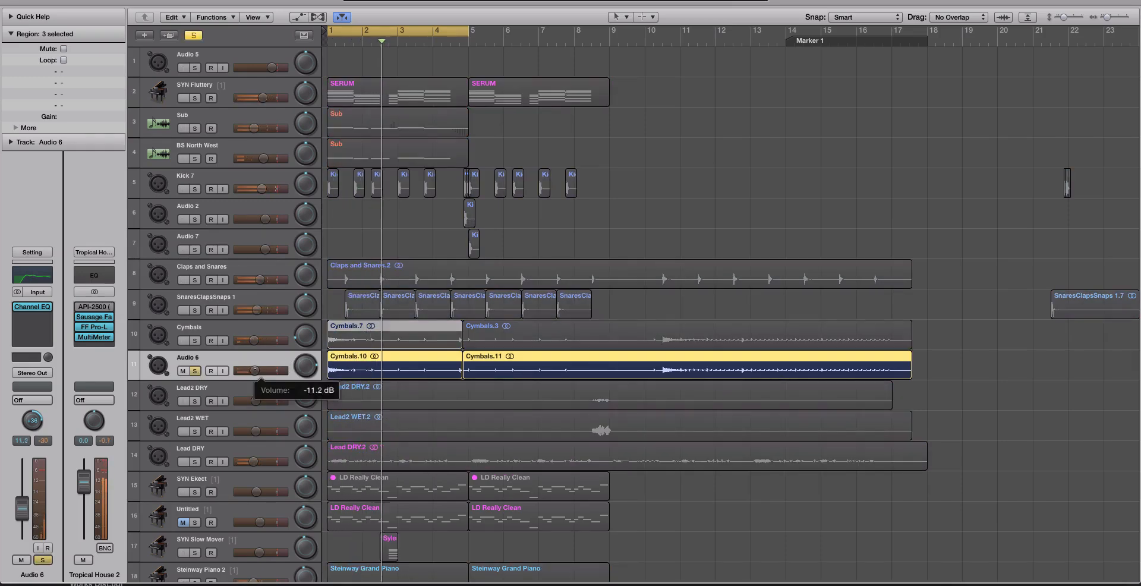
{"action": "left_click", "coordinate": [347, 339], "text": "shift"}
{"action": "key", "text": "space"}
{"action": "left_click", "coordinate": [195, 341]}
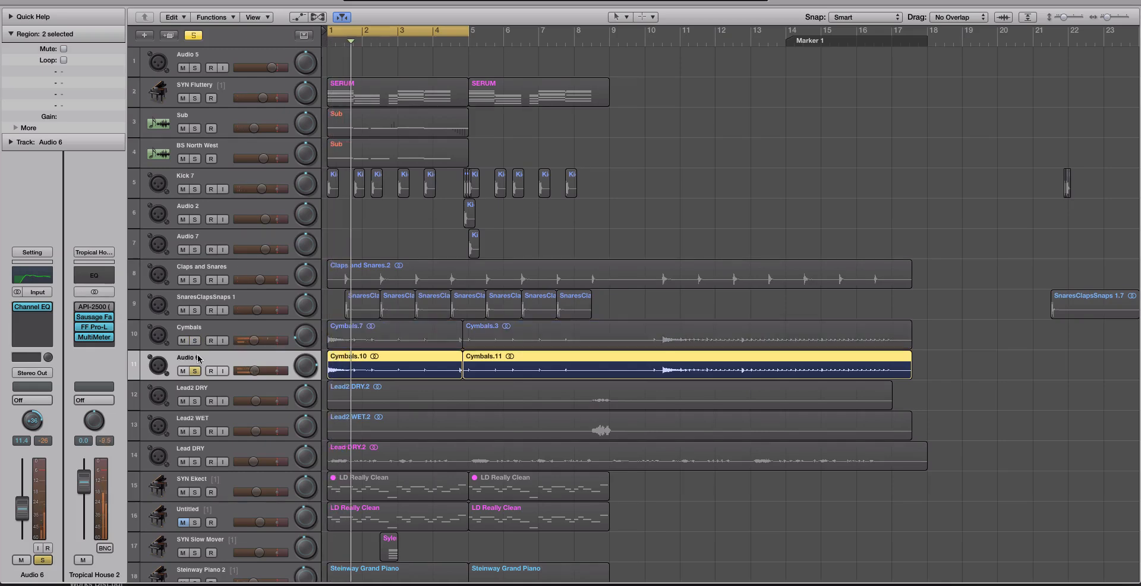
{"action": "left_click", "coordinate": [195, 370]}
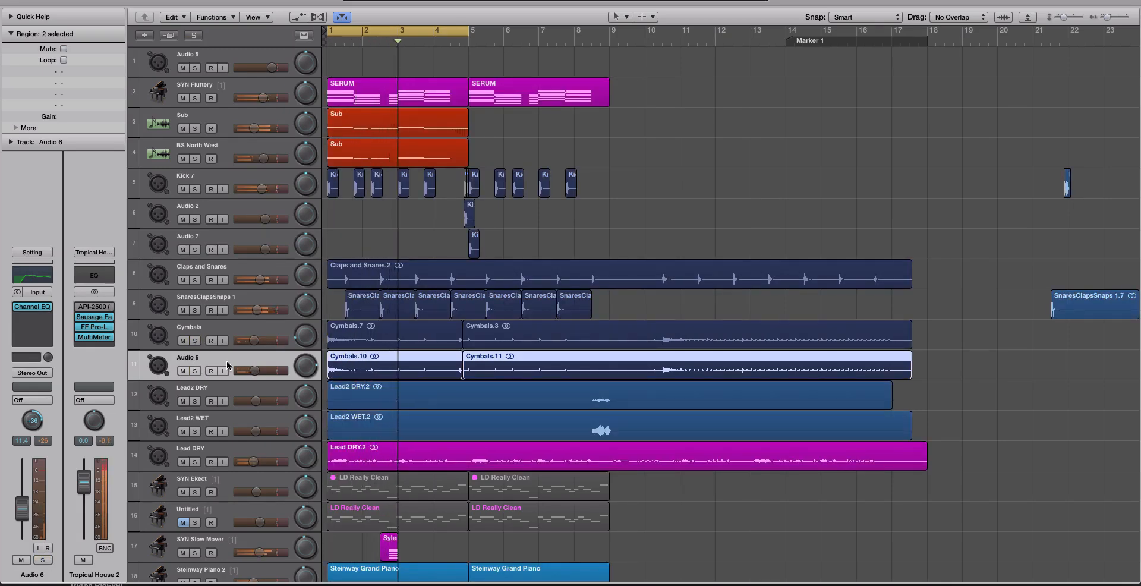
Select the Cymbals track and its duplicate together and set the Cymbals volume to about -10.6 dB.
{"action": "left_click", "coordinate": [249, 330]}
{"action": "left_click", "coordinate": [254, 358], "text": "shift"}
{"action": "left_click_drag", "start_coordinate": [255, 341], "coordinate": [254, 280]}
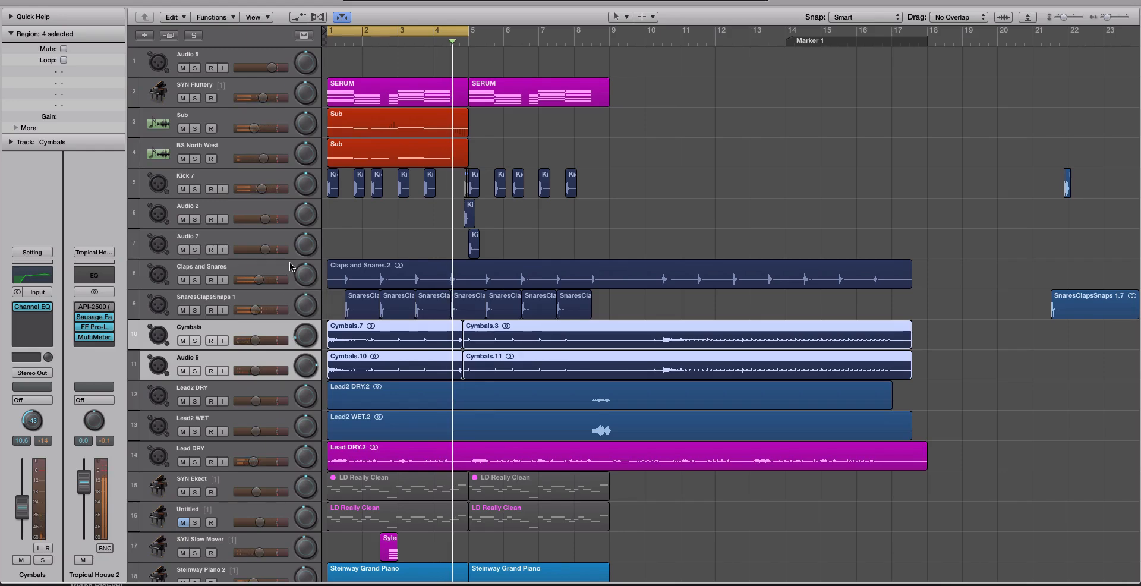
{"action": "key", "text": "x"}
{"action": "key", "text": "x"}
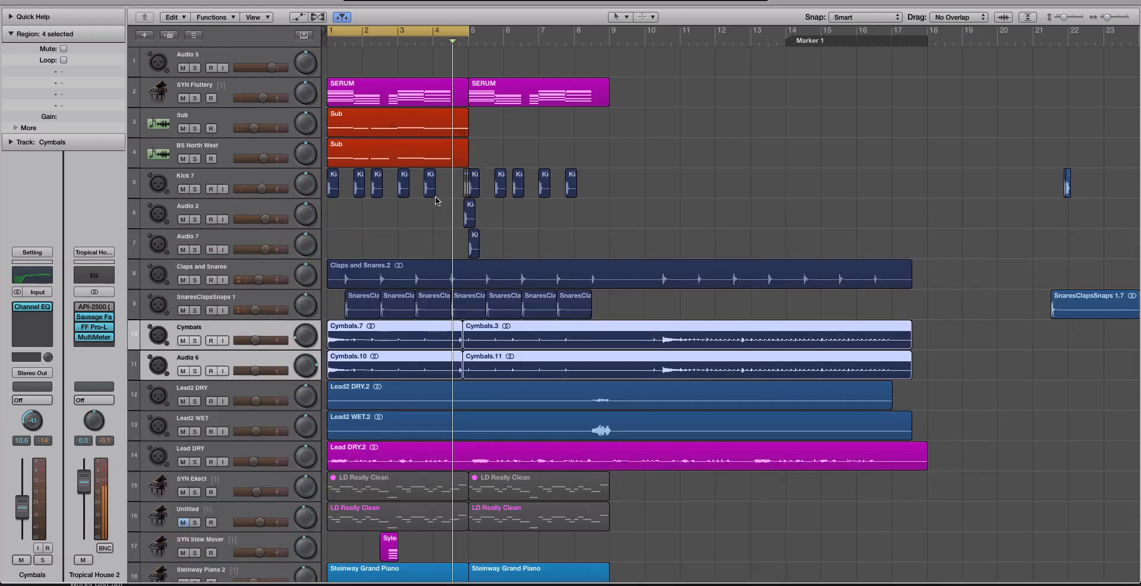
Audition the Steinway Piano 2 region in solo, duplicate its track with the same settings and copy both piano regions onto the duplicate.
{"action": "scroll", "coordinate": [330, 417], "scroll_direction": "down", "scroll_amount": 3}
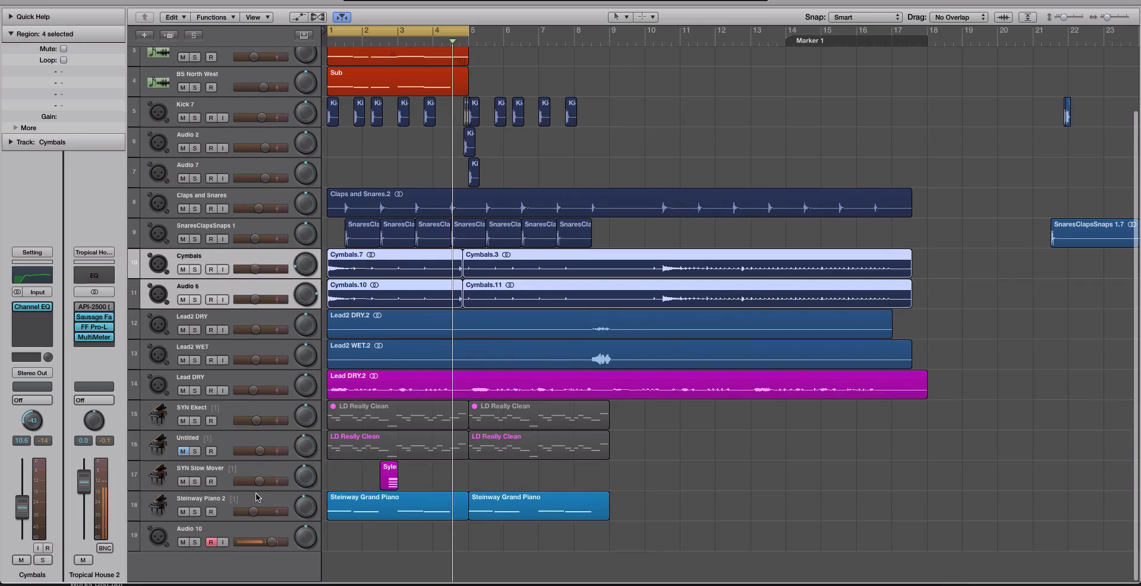
{"action": "left_click", "coordinate": [261, 502]}
{"action": "key", "text": "ctrl+alt+s"}
{"action": "key", "text": "space"}
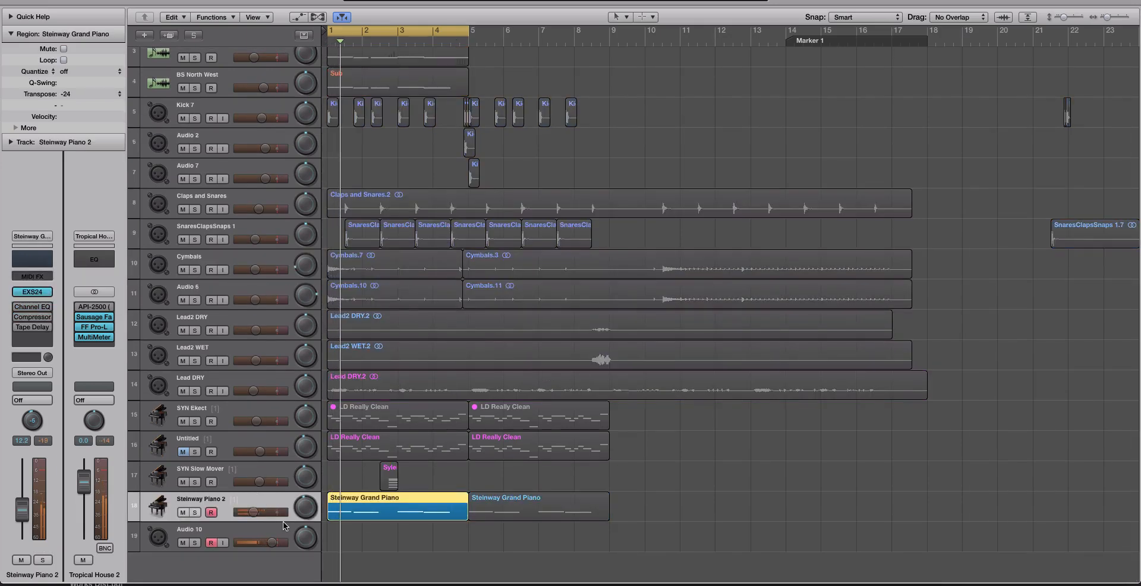
{"action": "key", "text": "super+d"}
{"action": "left_click", "coordinate": [482, 527]}
{"action": "left_click_drag", "start_coordinate": [483, 526], "coordinate": [416, 540]}
Turn solo off and pan the original Steinway Piano 2 track left and its duplicate right, about 53 each, during full-mix playback.
{"action": "left_click_drag", "start_coordinate": [307, 507], "coordinate": [313, 522]}
{"action": "key", "text": "ctrl+s"}
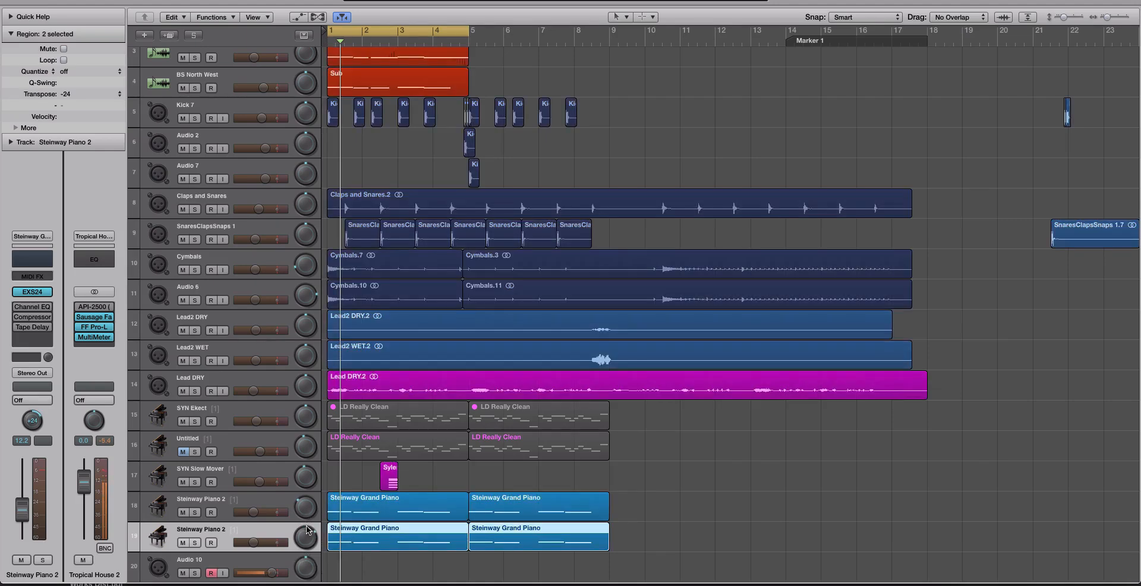
{"action": "key", "text": "x"}
{"action": "key", "text": "x"}
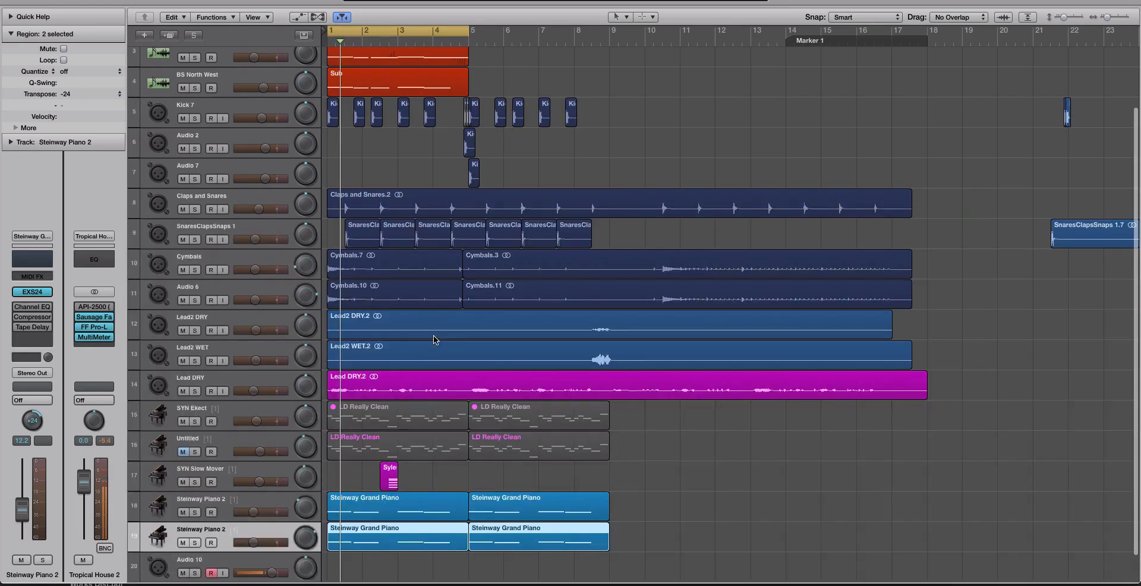
{"action": "key", "text": "space"}
{"action": "left_click_drag", "start_coordinate": [306, 508], "coordinate": [306, 516]}
{"action": "left_click_drag", "start_coordinate": [306, 537], "coordinate": [306, 522]}
{"action": "mouse_move", "coordinate": [306, 507]}
{"action": "left_mouse_down"}
{"action": "mouse_move", "coordinate": [305, 543]}
{"action": "mouse_move", "coordinate": [309, 506]}
{"action": "left_mouse_up"}
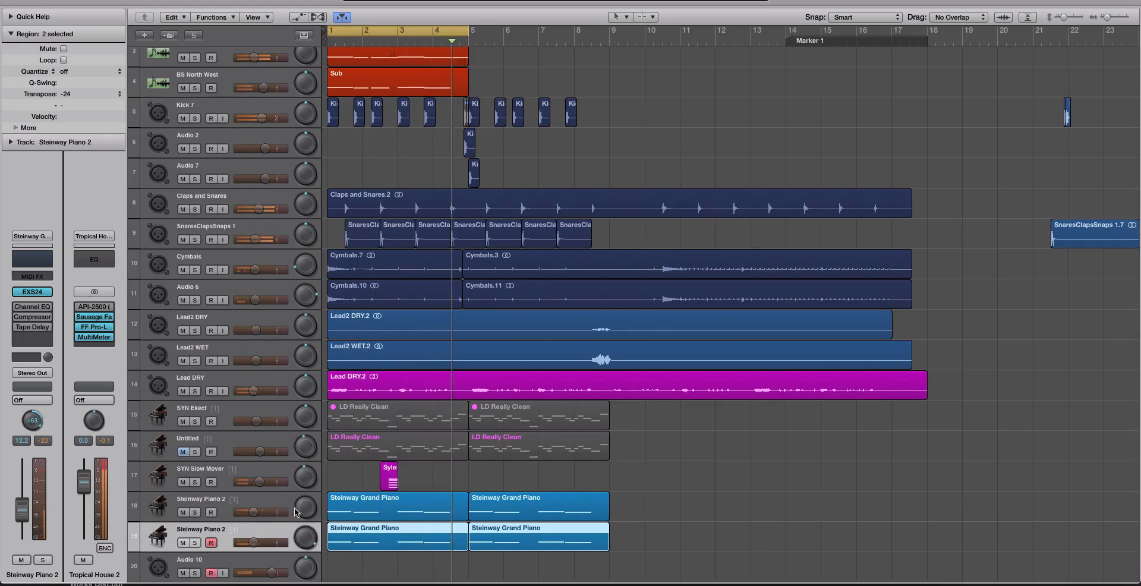
Solo the piano regions in turn and load the Yamaha Grand Piano instrument in the EXS24 of the duplicated Steinway Piano 2 track.
{"action": "left_click", "coordinate": [271, 500]}
{"action": "key", "text": "ctrl+s"}
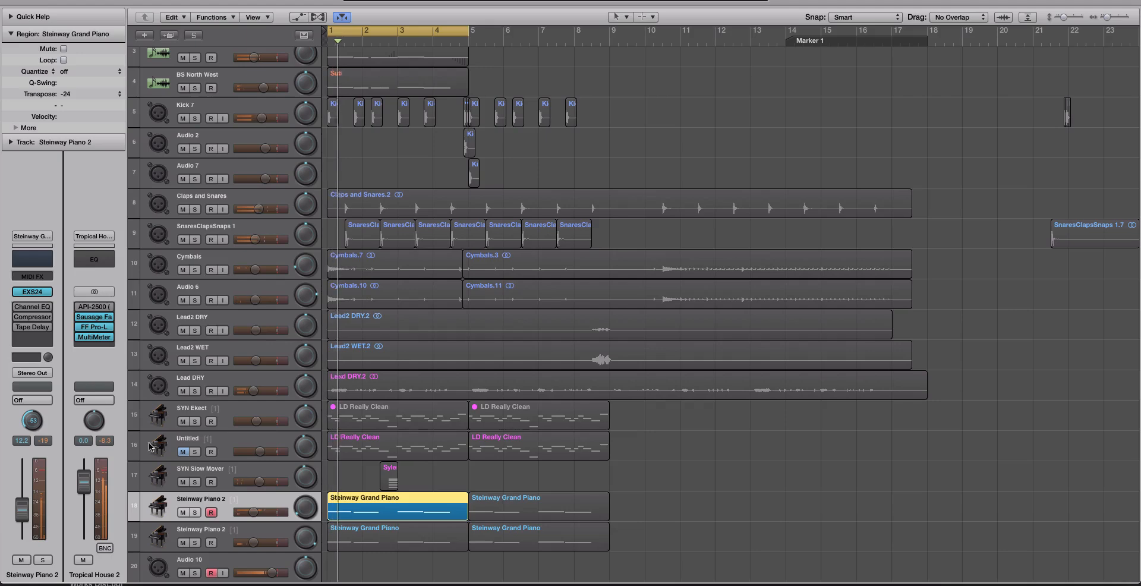
{"action": "left_click", "coordinate": [203, 526]}
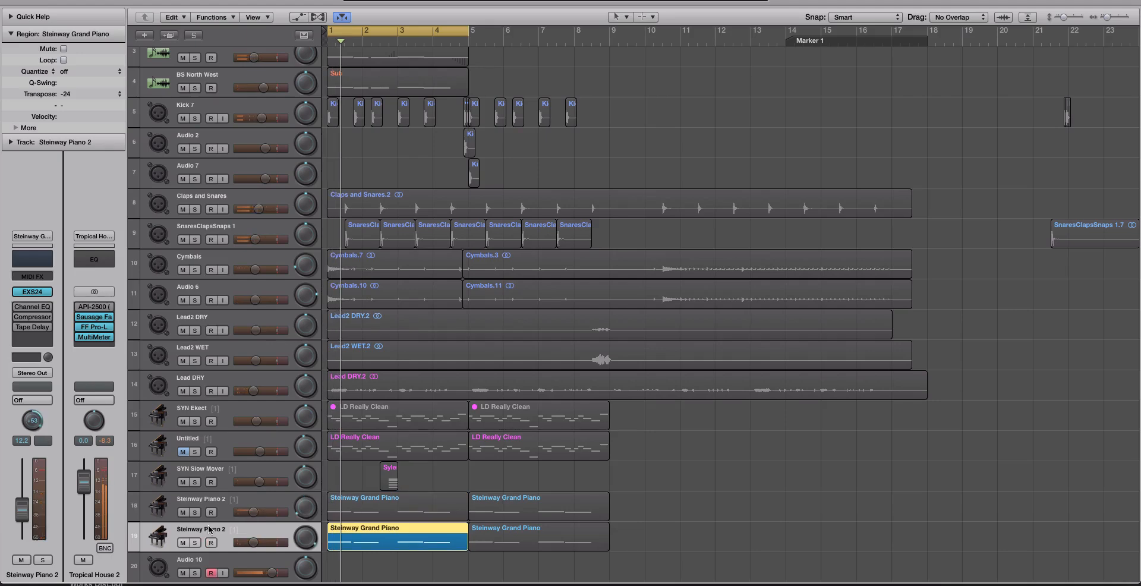
{"action": "left_click", "coordinate": [37, 291]}
{"action": "left_click", "coordinate": [372, 56]}
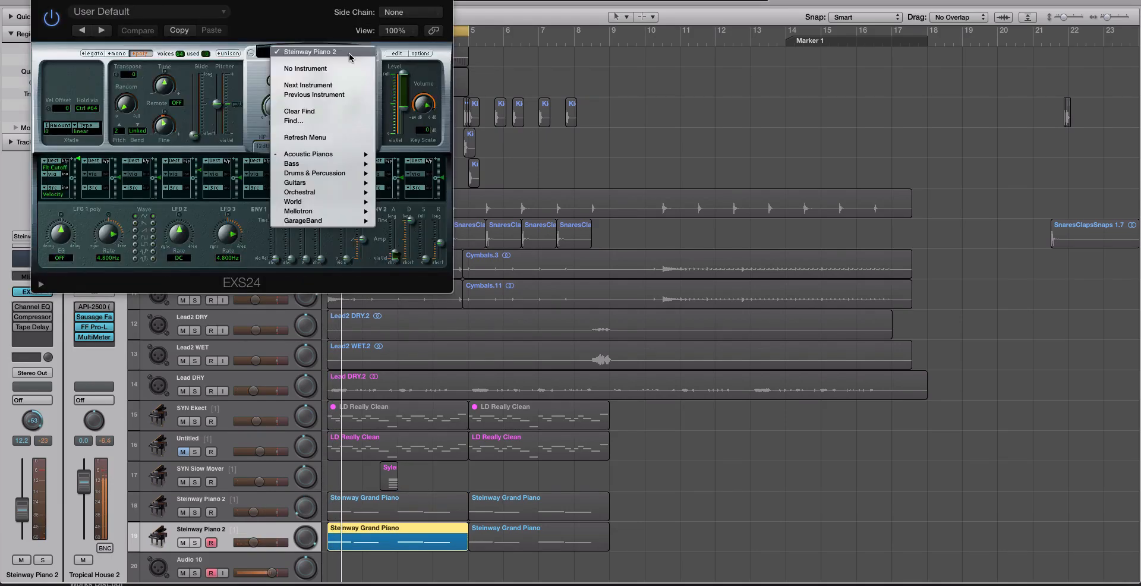
{"action": "mouse_move", "coordinate": [330, 155]}
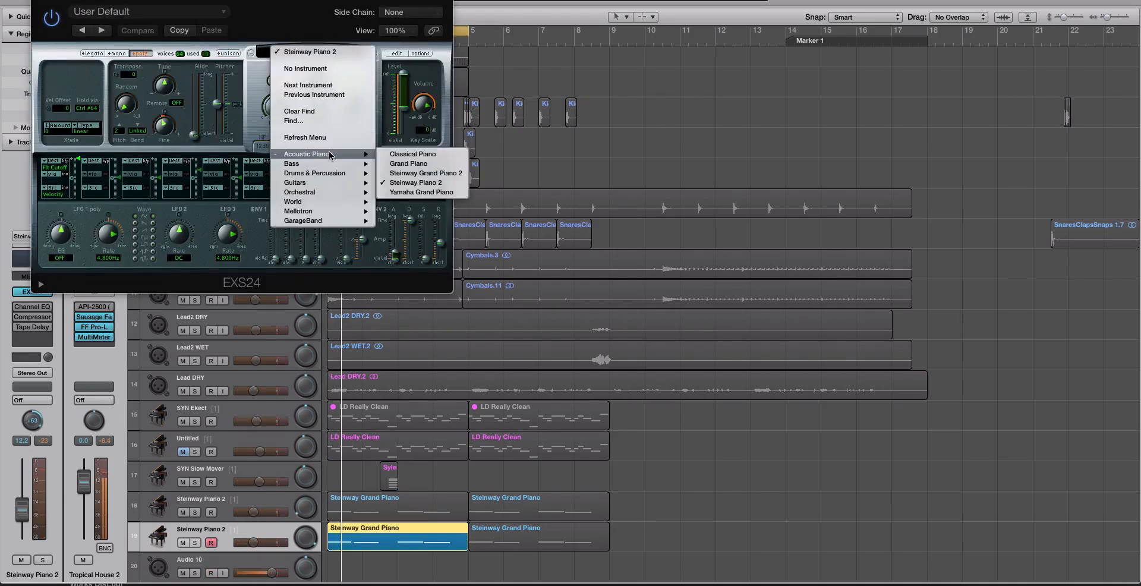
{"action": "left_click", "coordinate": [434, 192]}
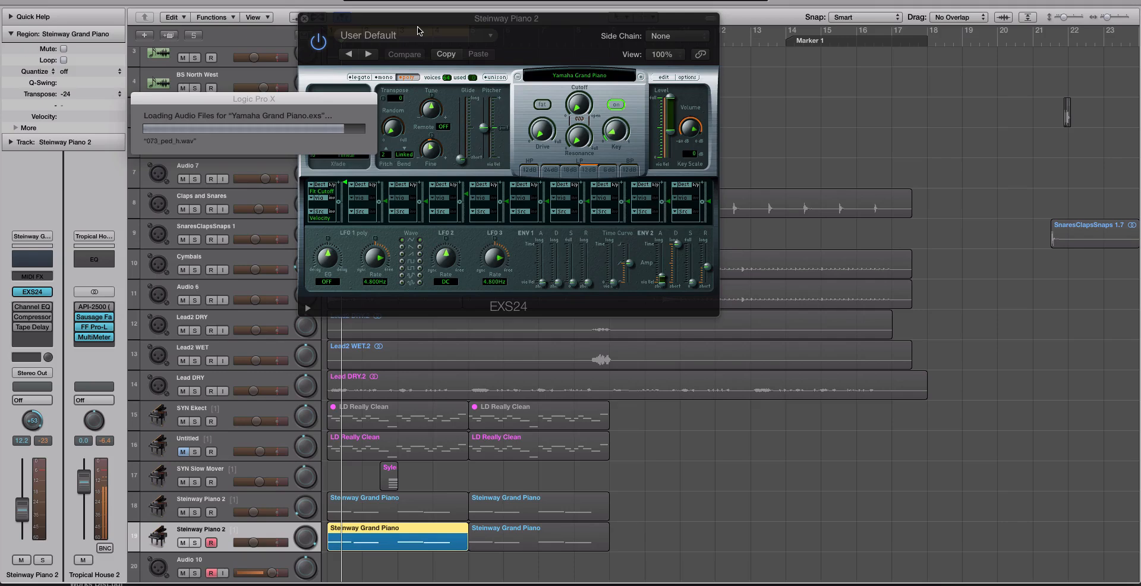
Close the EXS24 instrument window and audition the first Steinway and Yamaha piano regions together in solo.
{"action": "left_click", "coordinate": [304, 18]}
{"action": "key", "text": "space"}
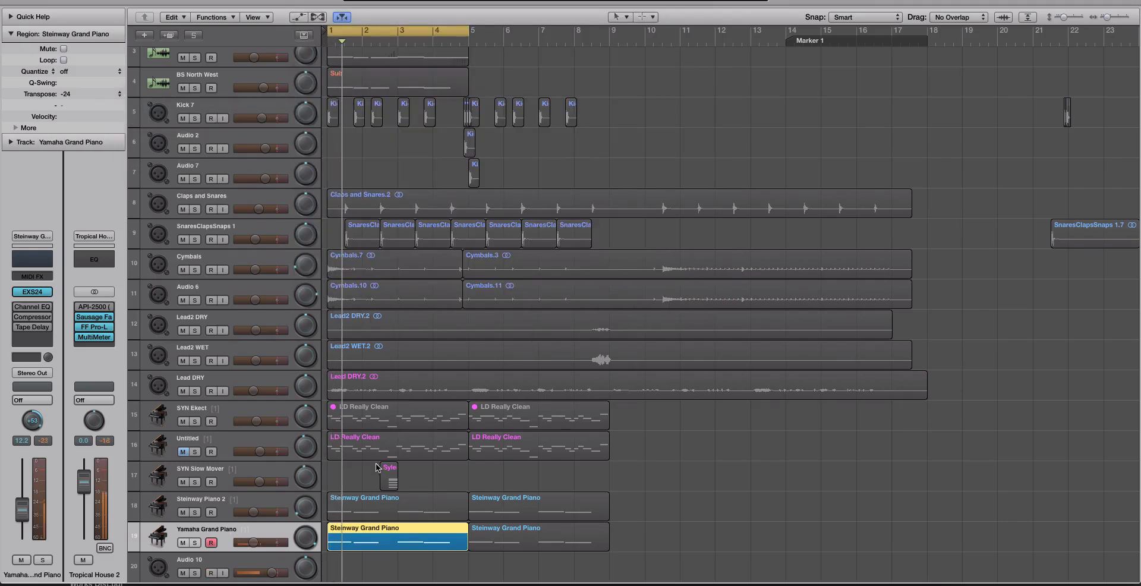
{"action": "left_click", "coordinate": [389, 507], "text": "shift"}
{"action": "key", "text": "space"}
{"action": "key", "text": "space"}
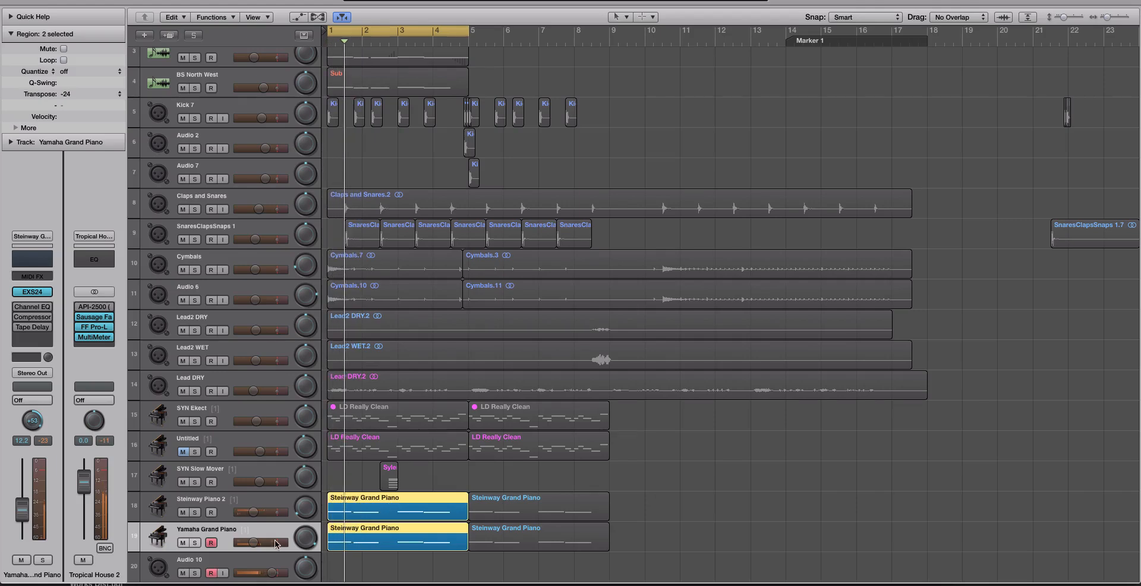
{"action": "key", "text": "space"}
Turn solo off and, during full-mix playback, narrow the Yamaha Grand Piano track's right pan and set SYN Slow Mover's volume to about -6.2 dB.
{"action": "key", "text": "ctrl+s"}
{"action": "key", "text": "super+Left"}
{"action": "key", "text": "super+Left"}
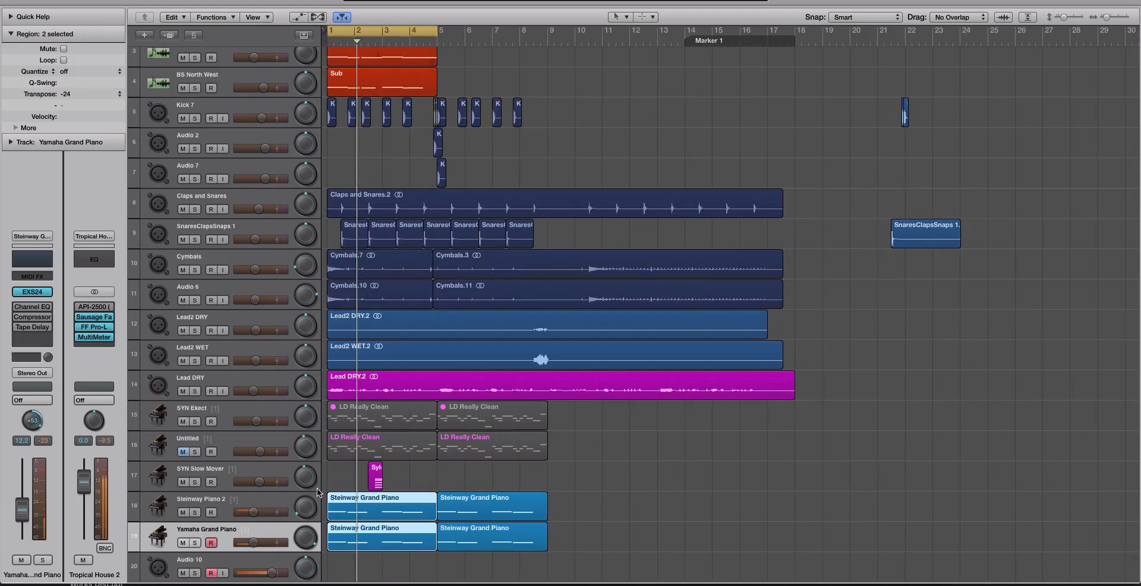
{"action": "key", "text": "space"}
{"action": "left_click_drag", "start_coordinate": [305, 538], "coordinate": [306, 550]}
{"action": "left_click_drag", "start_coordinate": [259, 484], "coordinate": [261, 485]}
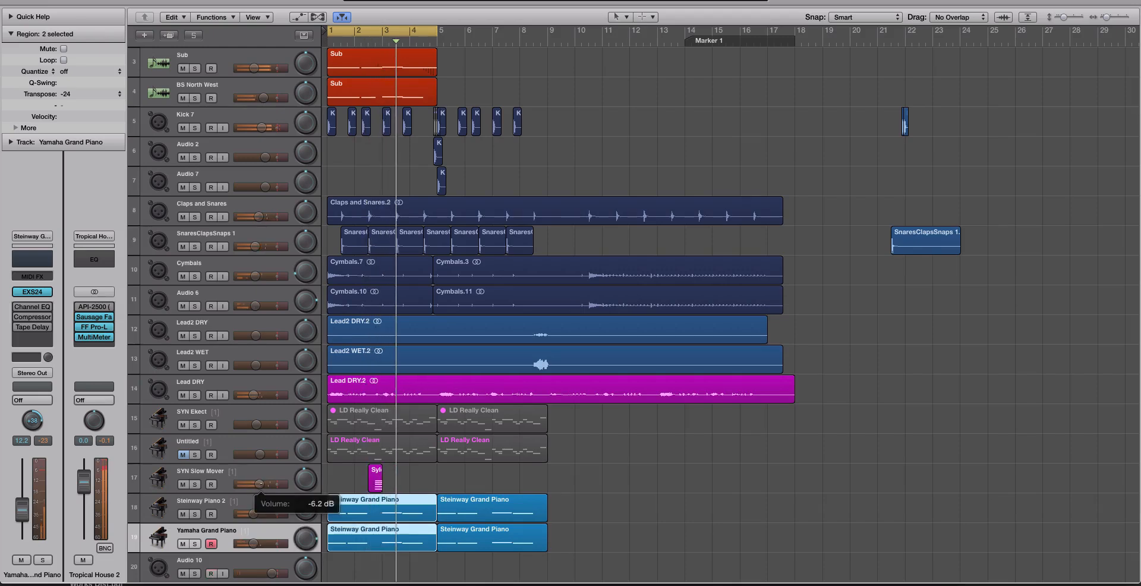
Fine-tune the Sub track's volume to about -10.4 dB during full-mix playback.
{"action": "scroll", "coordinate": [402, 440], "scroll_direction": "up", "scroll_amount": 3}
{"action": "key", "text": "super+Left"}
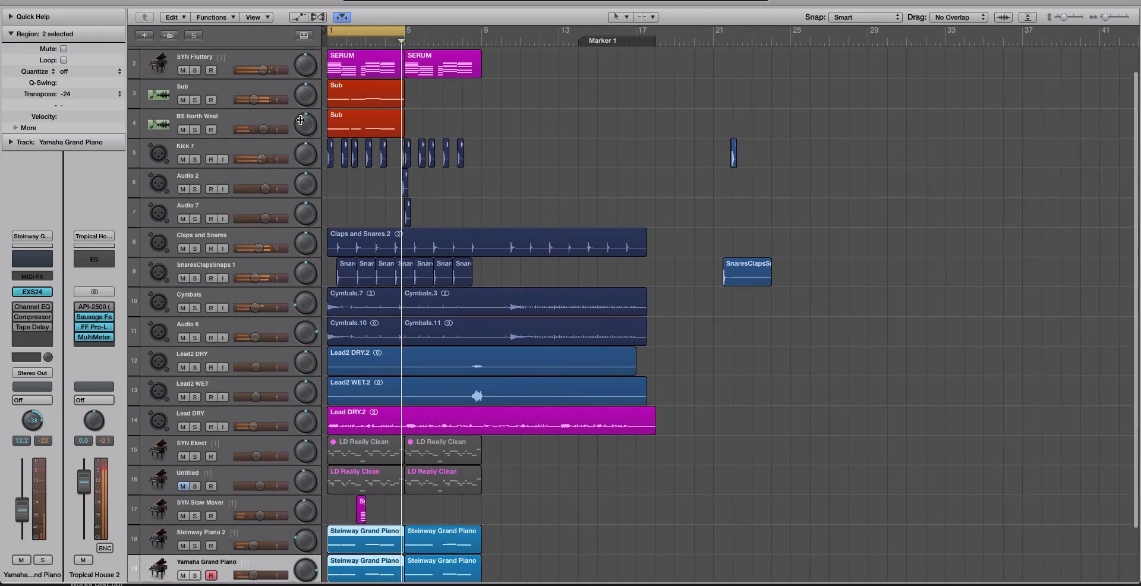
{"action": "left_click_drag", "start_coordinate": [259, 99], "coordinate": [257, 99]}
Select the Claps and Snares track and review all track levels and panning in the mixer.
{"action": "left_click", "coordinate": [277, 237]}
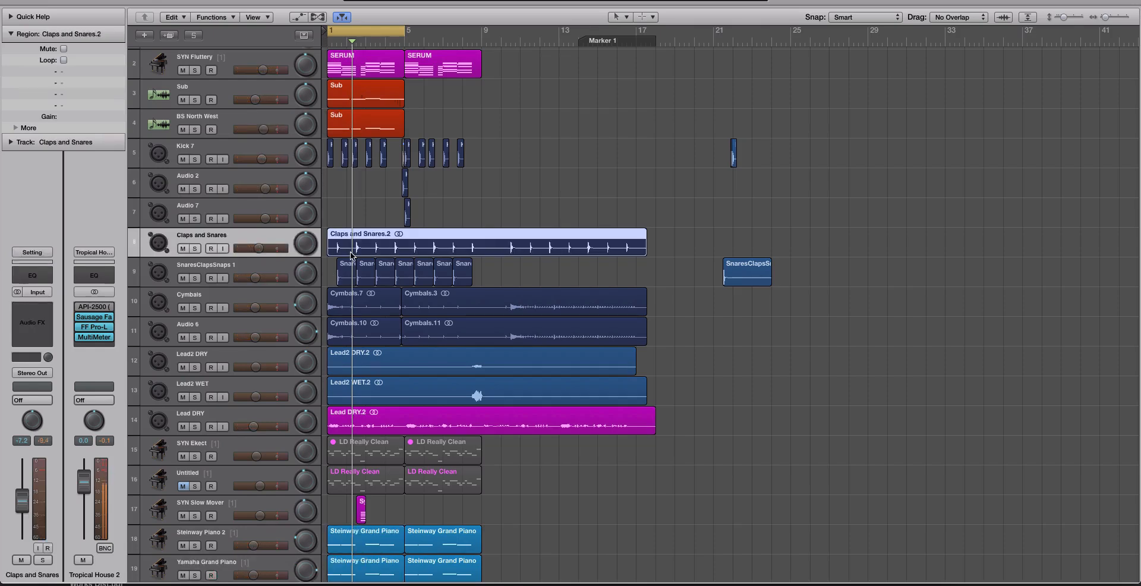
{"action": "key", "text": "x"}
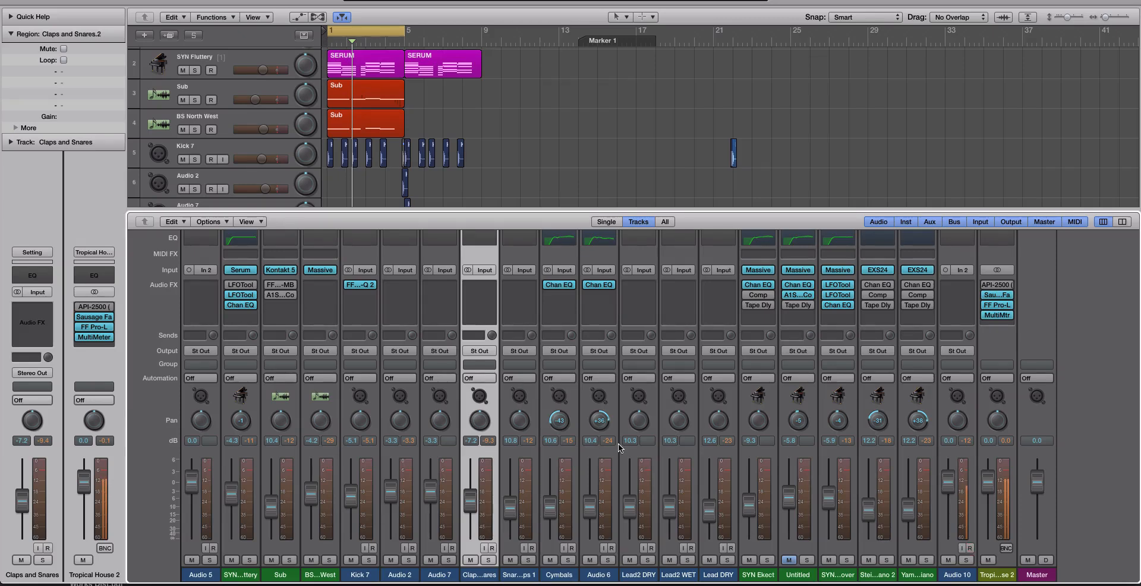
{"action": "key", "text": "x"}
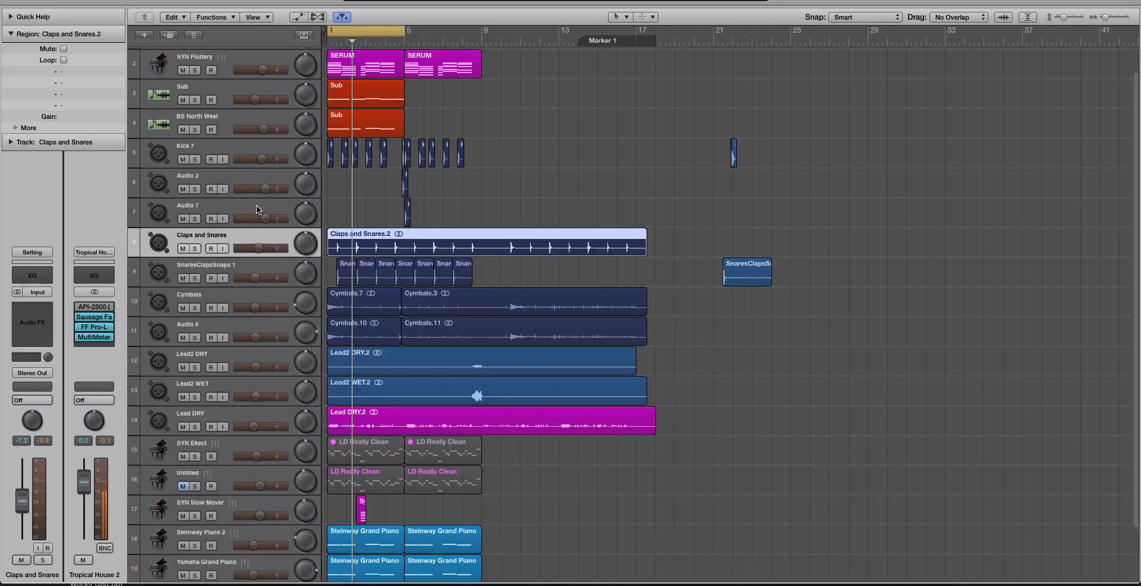
Select the Kick 7 track and reduce the track heights to fit the whole arrangement in view.
{"action": "left_click", "coordinate": [234, 154]}
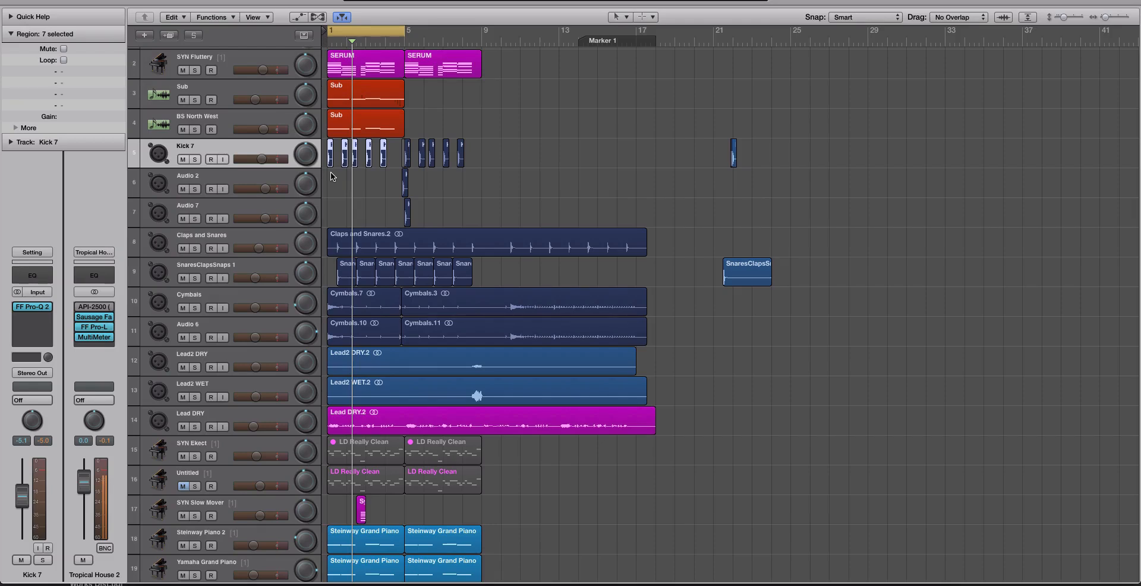
{"action": "key", "text": "super+Up"}
{"action": "key", "text": "super+Up"}
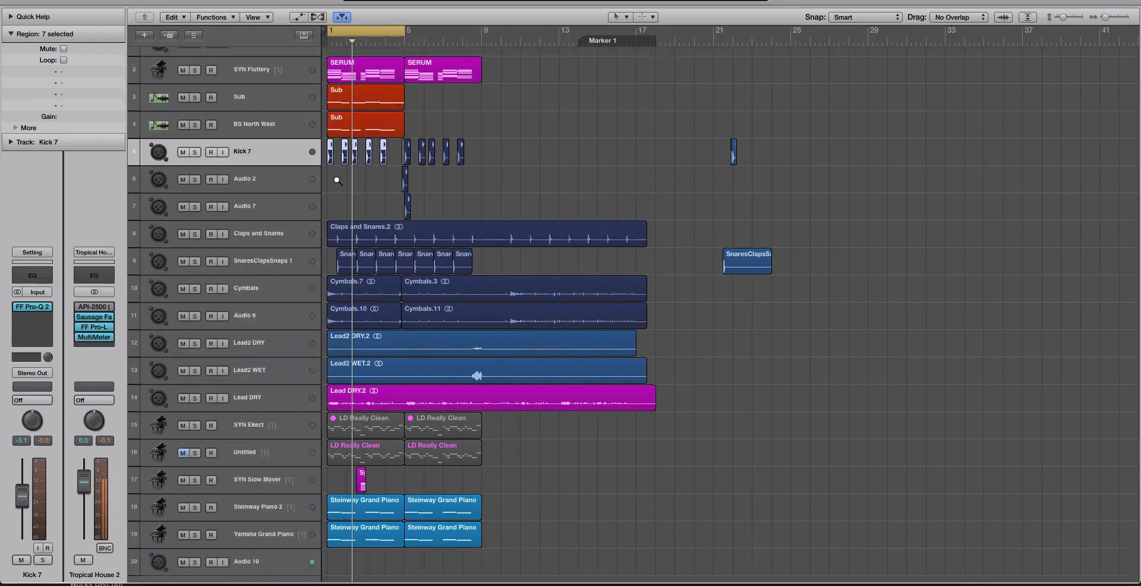